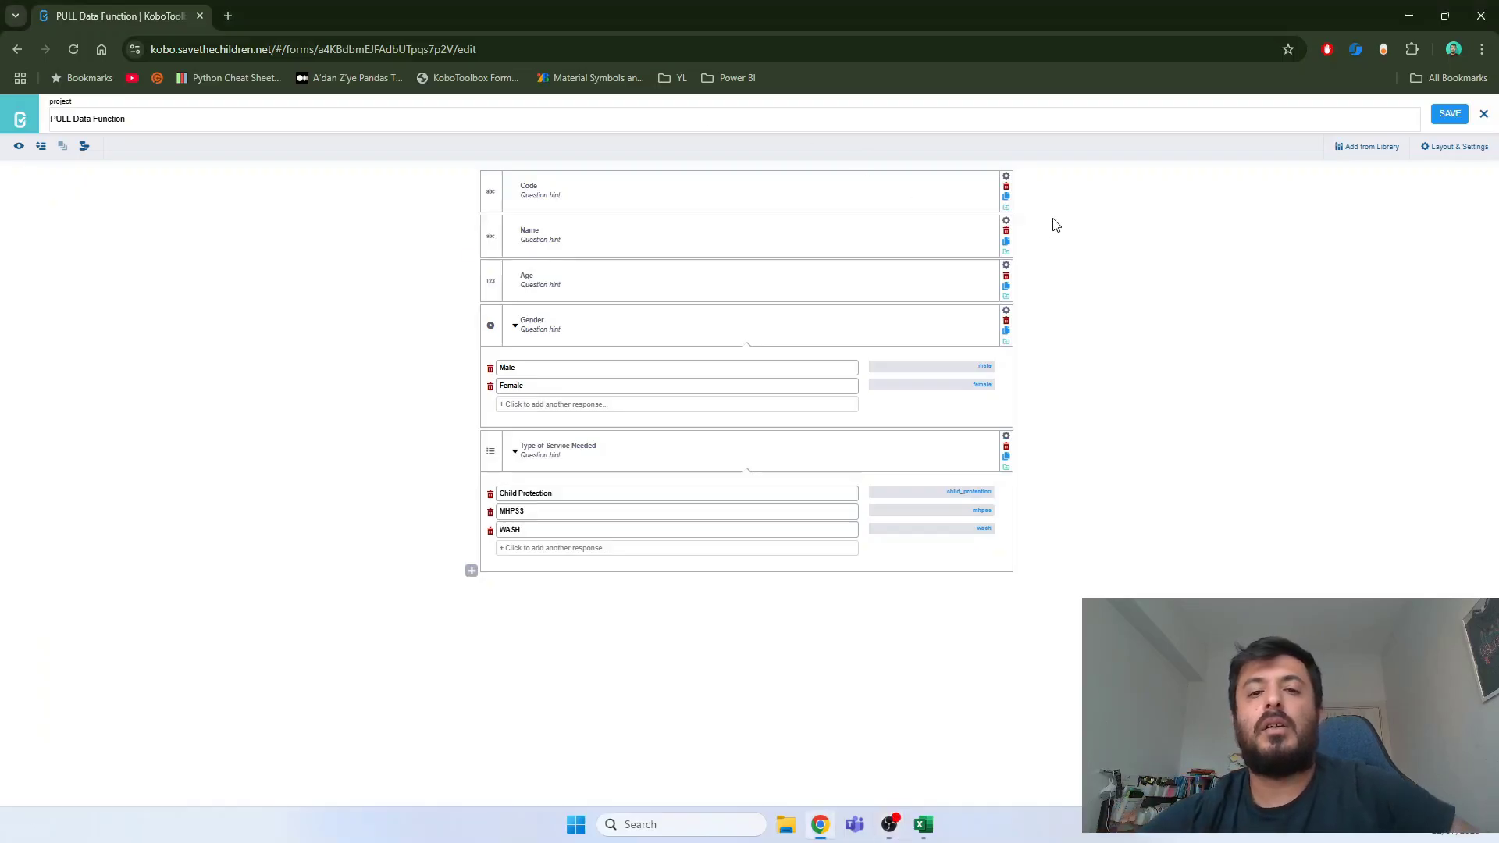
- Examine the data column names in the settings of the Code, Name, Age, Gender and Type of Service Needed questions
{"action": "left_click", "coordinate": [1006, 176]}
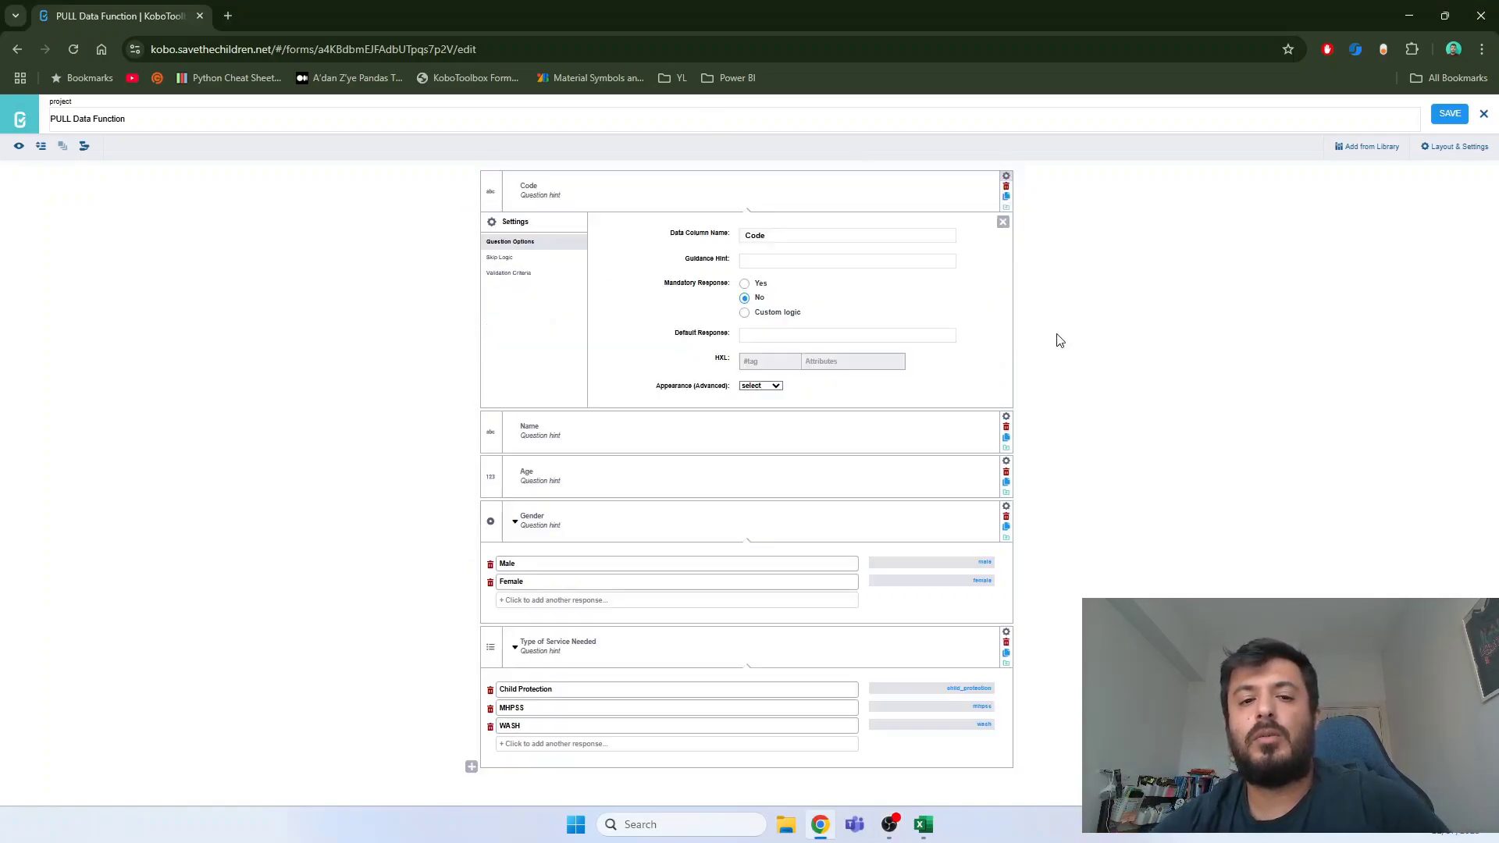
{"action": "left_click", "coordinate": [1007, 418]}
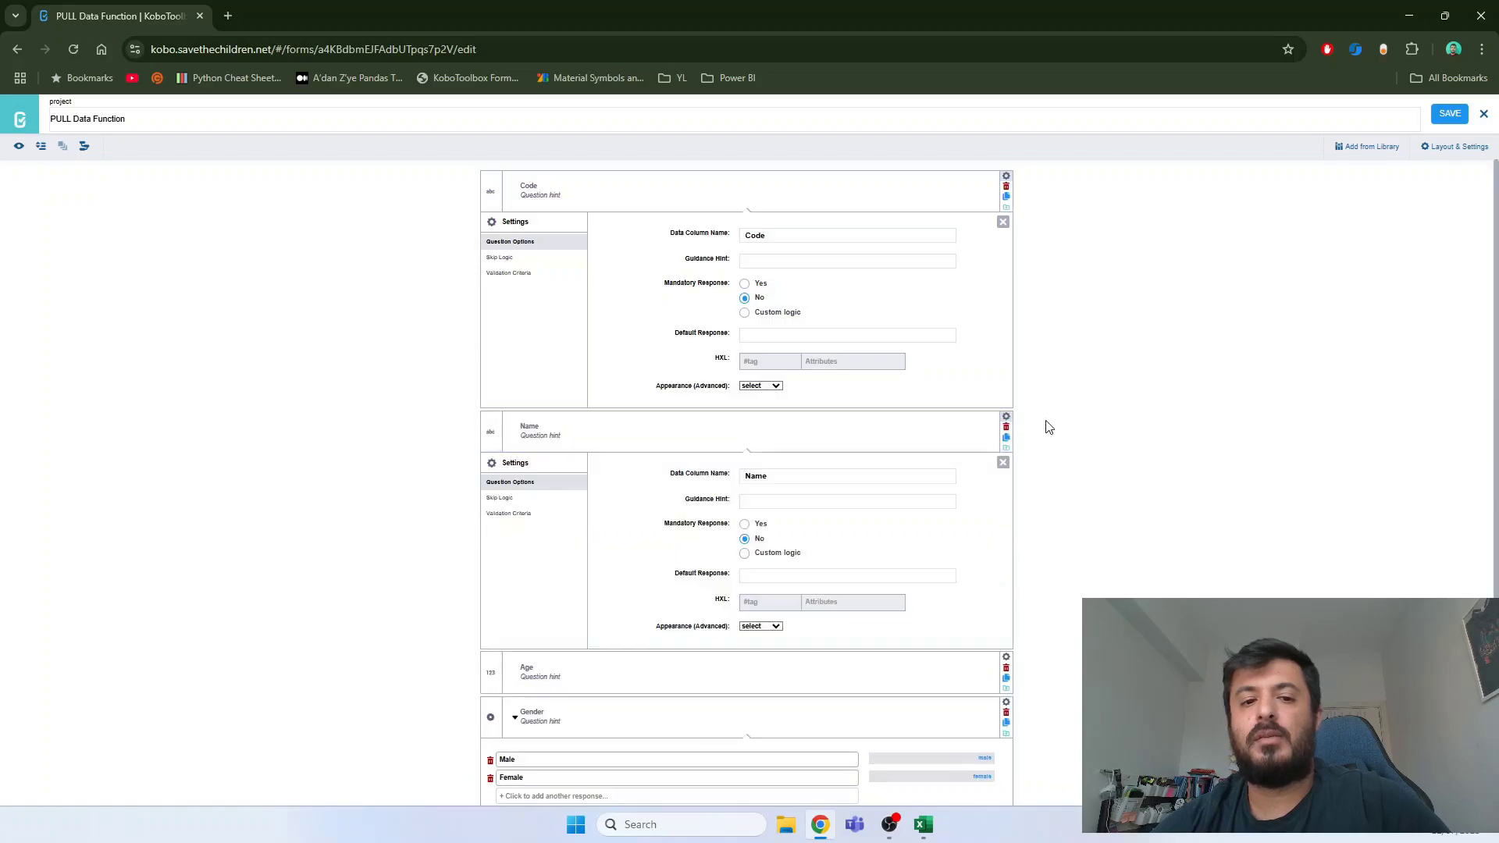
{"action": "scroll", "coordinate": [1046, 430], "scroll_direction": "down", "scroll_amount": 3}
{"action": "left_click", "coordinate": [1006, 463]}
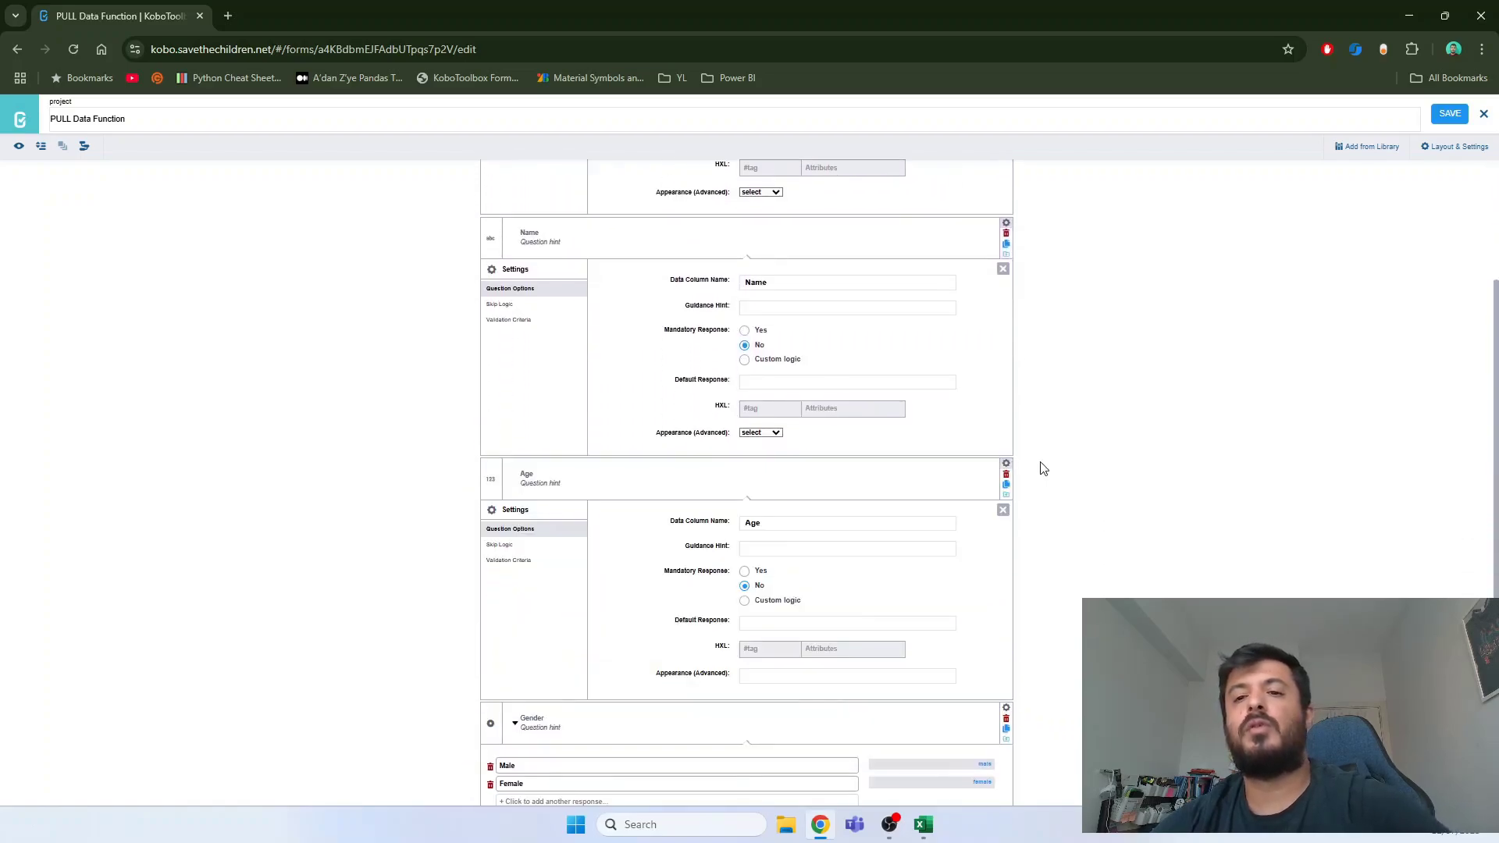
{"action": "scroll", "coordinate": [1023, 523], "scroll_direction": "down", "scroll_amount": 3}
{"action": "left_click", "coordinate": [1007, 512]}
{"action": "scroll", "coordinate": [1038, 519], "scroll_direction": "down", "scroll_amount": 2}
{"action": "left_click", "coordinate": [1006, 633]}
{"action": "scroll", "coordinate": [1049, 613], "scroll_direction": "down", "scroll_amount": 2}
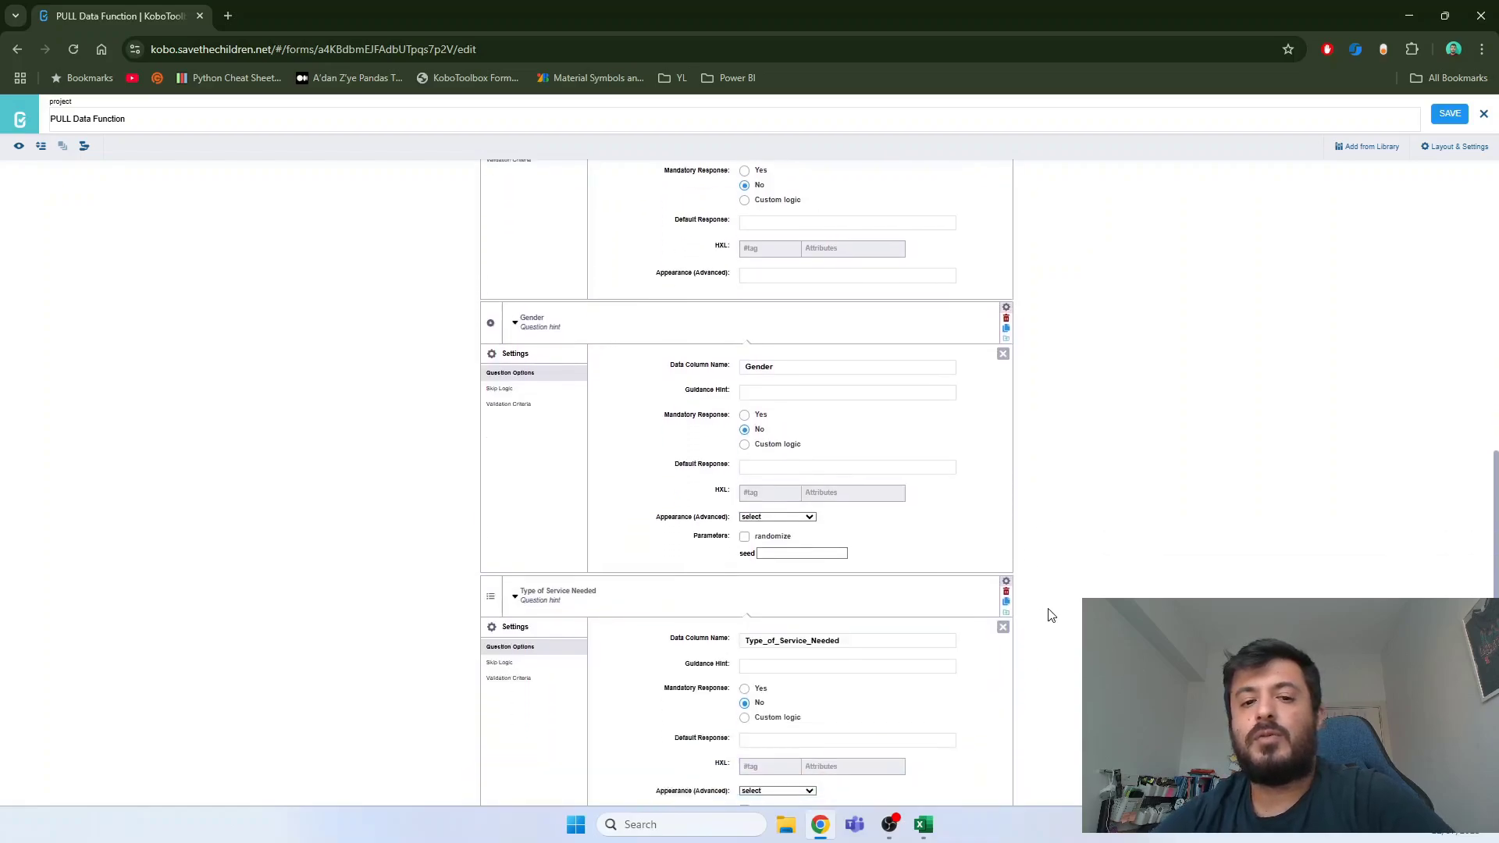
- Close the settings of all five questions and expand the response options of Gender and Type of Service Needed
{"action": "left_click", "coordinate": [1007, 506]}
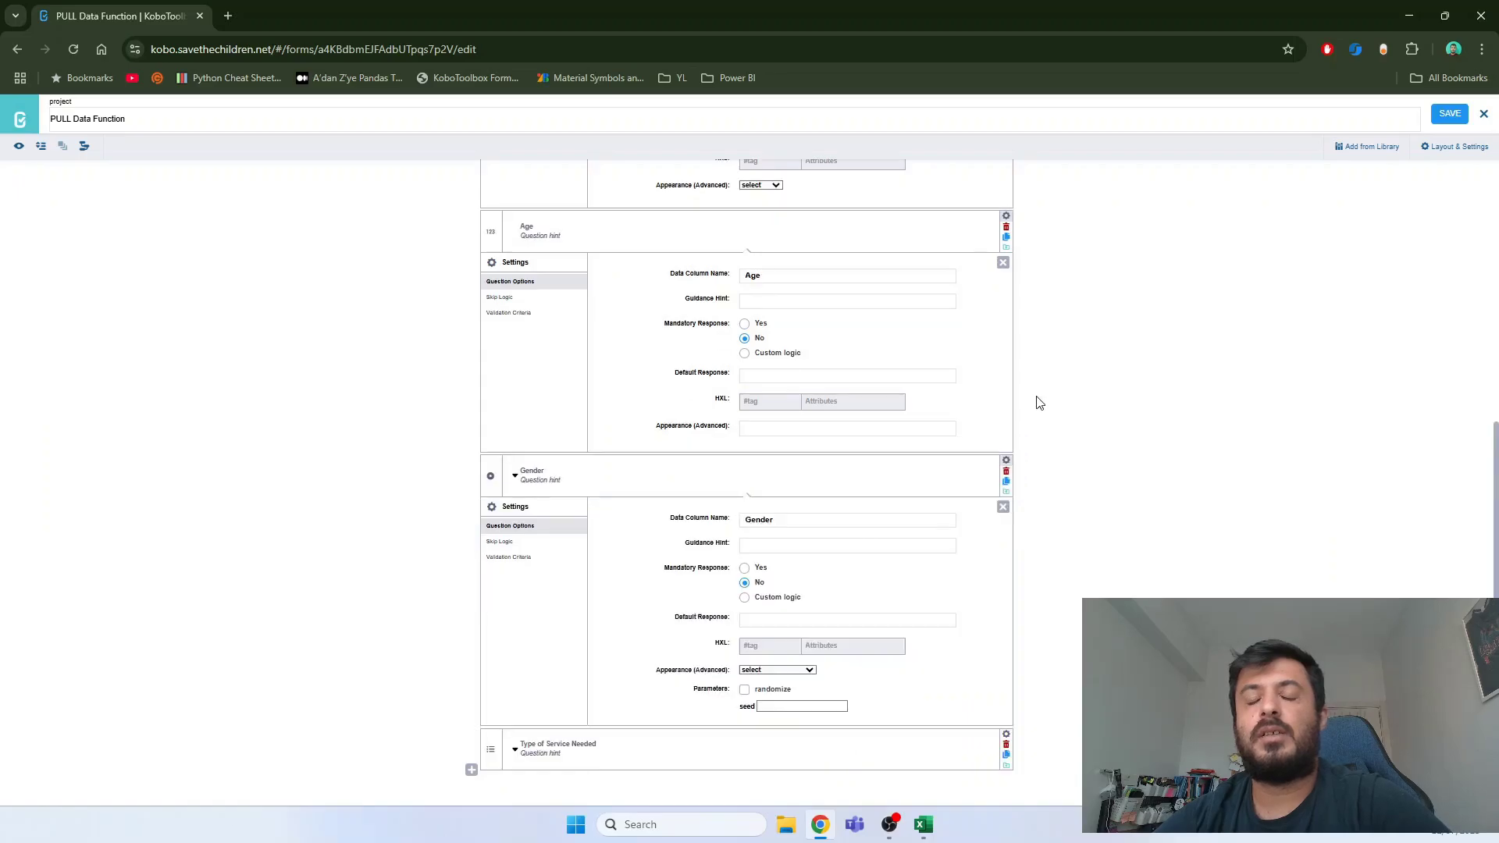
{"action": "left_click", "coordinate": [1007, 461]}
{"action": "scroll", "coordinate": [1015, 484], "scroll_direction": "up", "scroll_amount": 1}
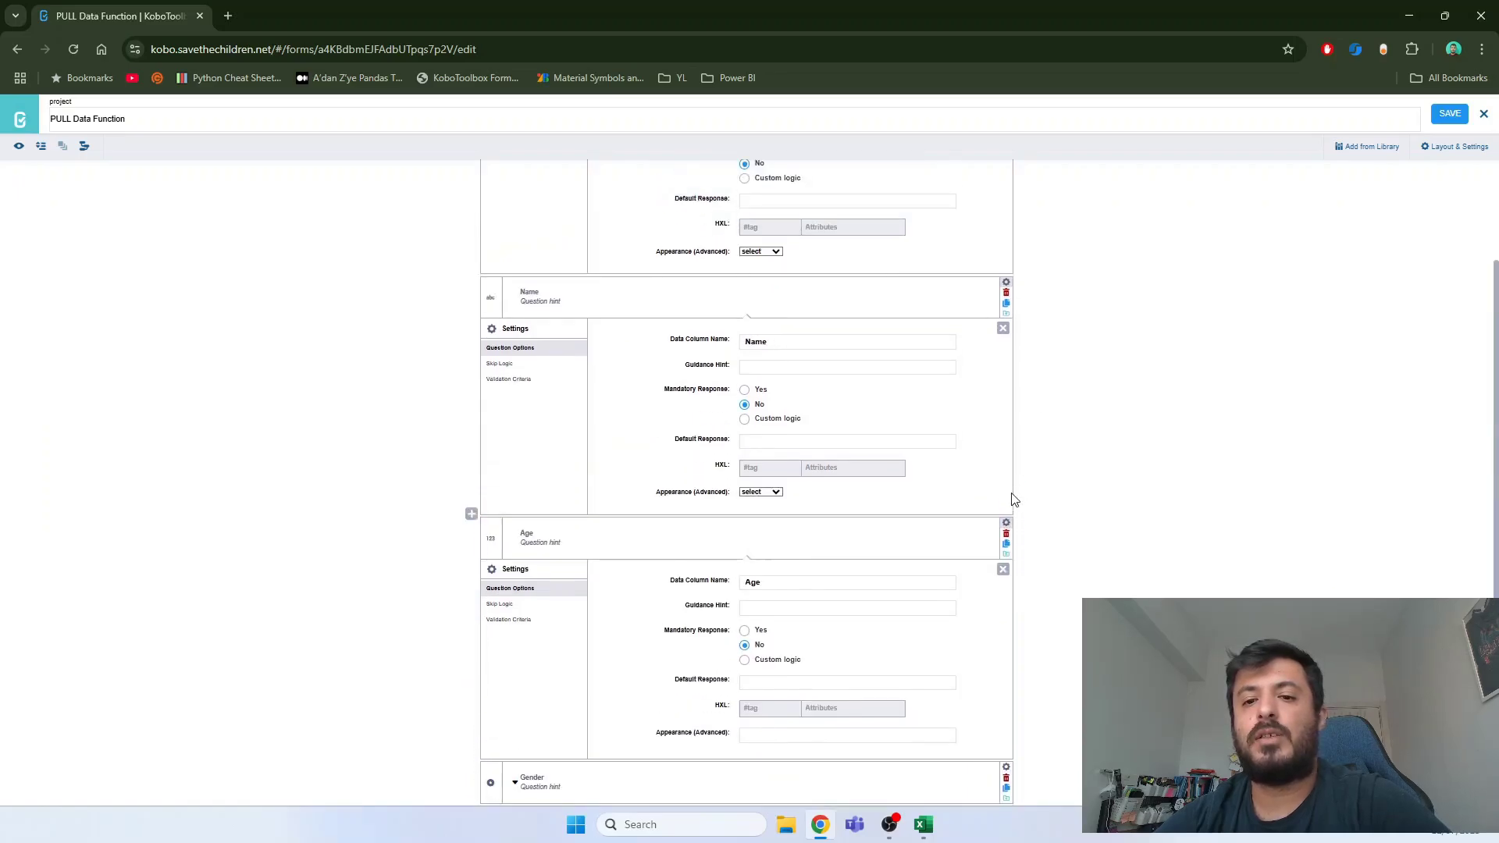
{"action": "left_click", "coordinate": [1006, 527]}
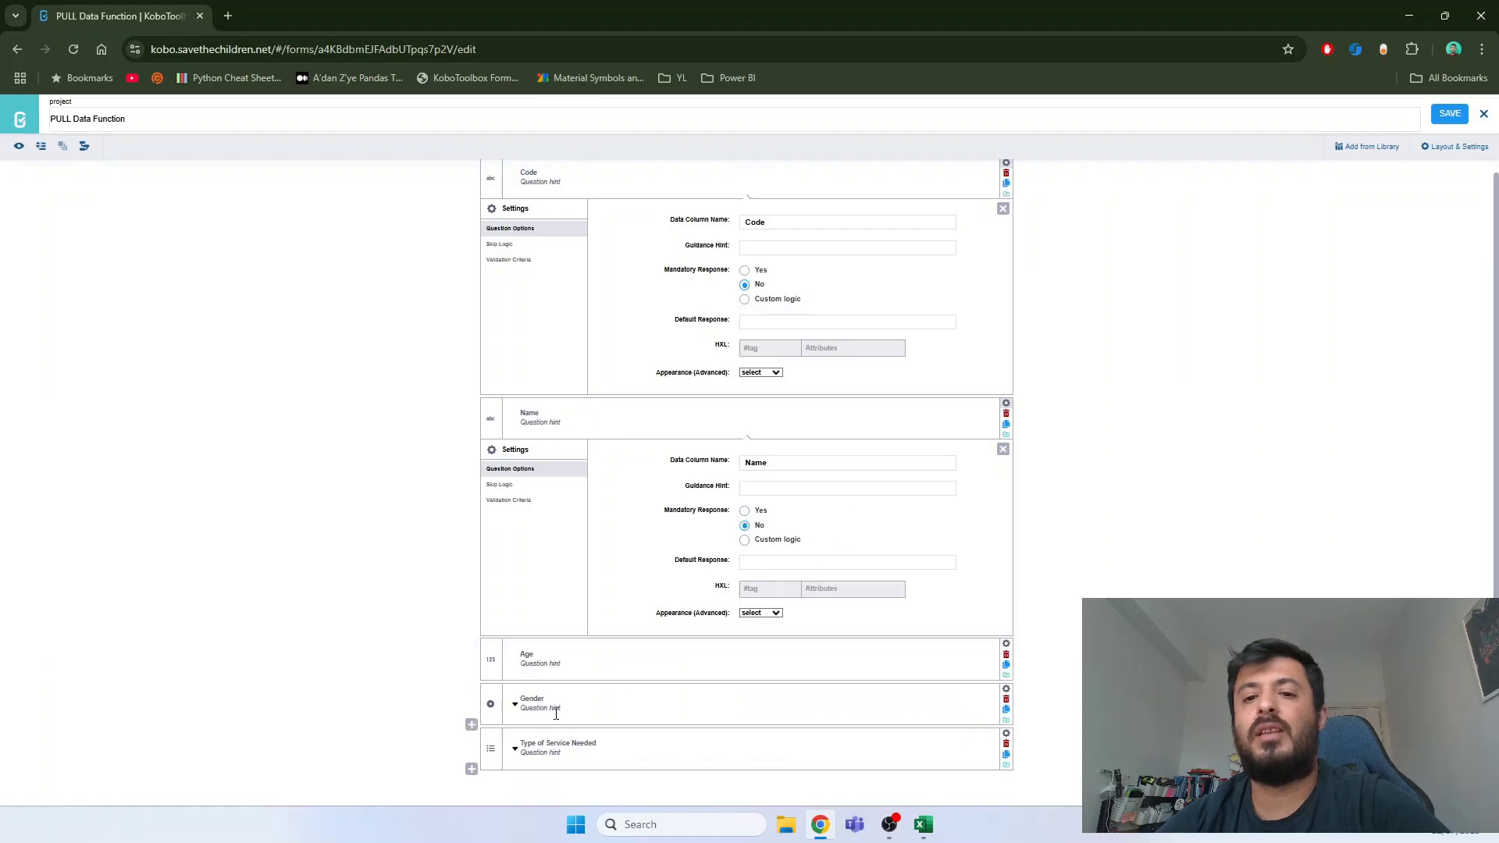
{"action": "left_click", "coordinate": [1007, 403]}
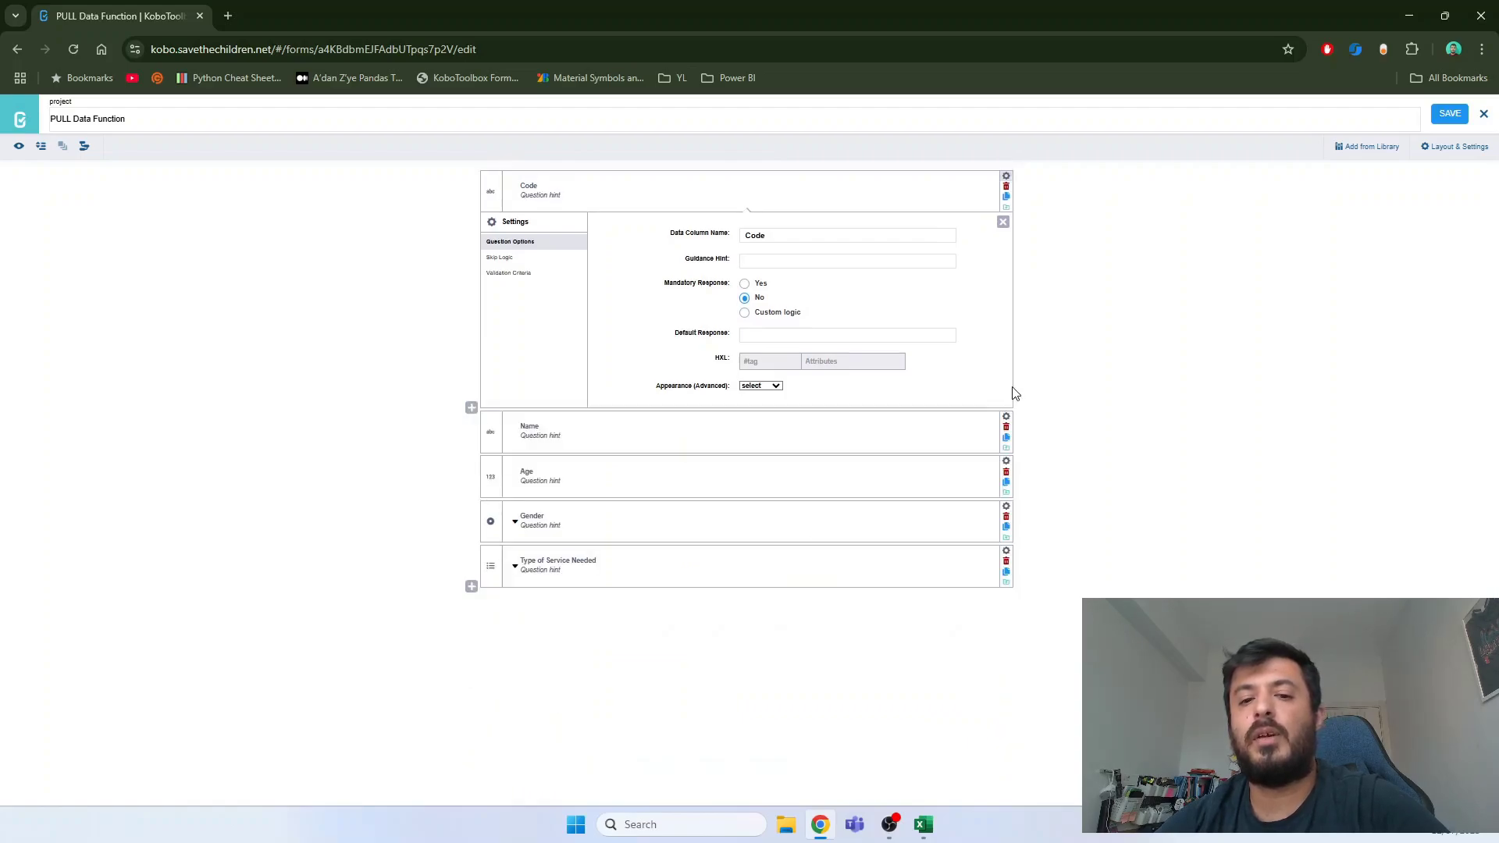
{"action": "left_click", "coordinate": [1008, 178]}
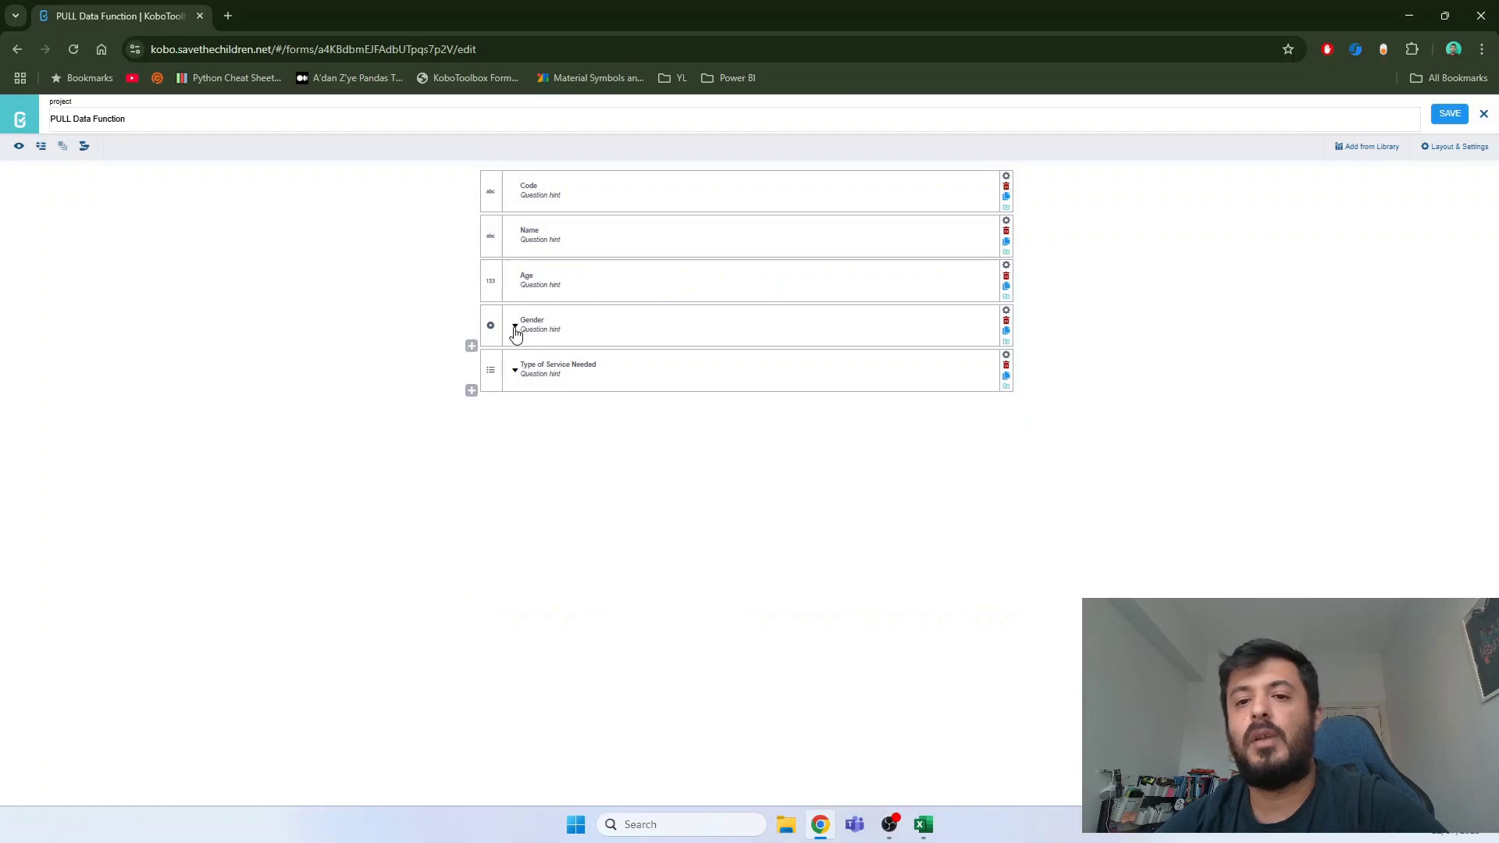
{"action": "left_click", "coordinate": [514, 326]}
{"action": "left_click", "coordinate": [514, 452]}
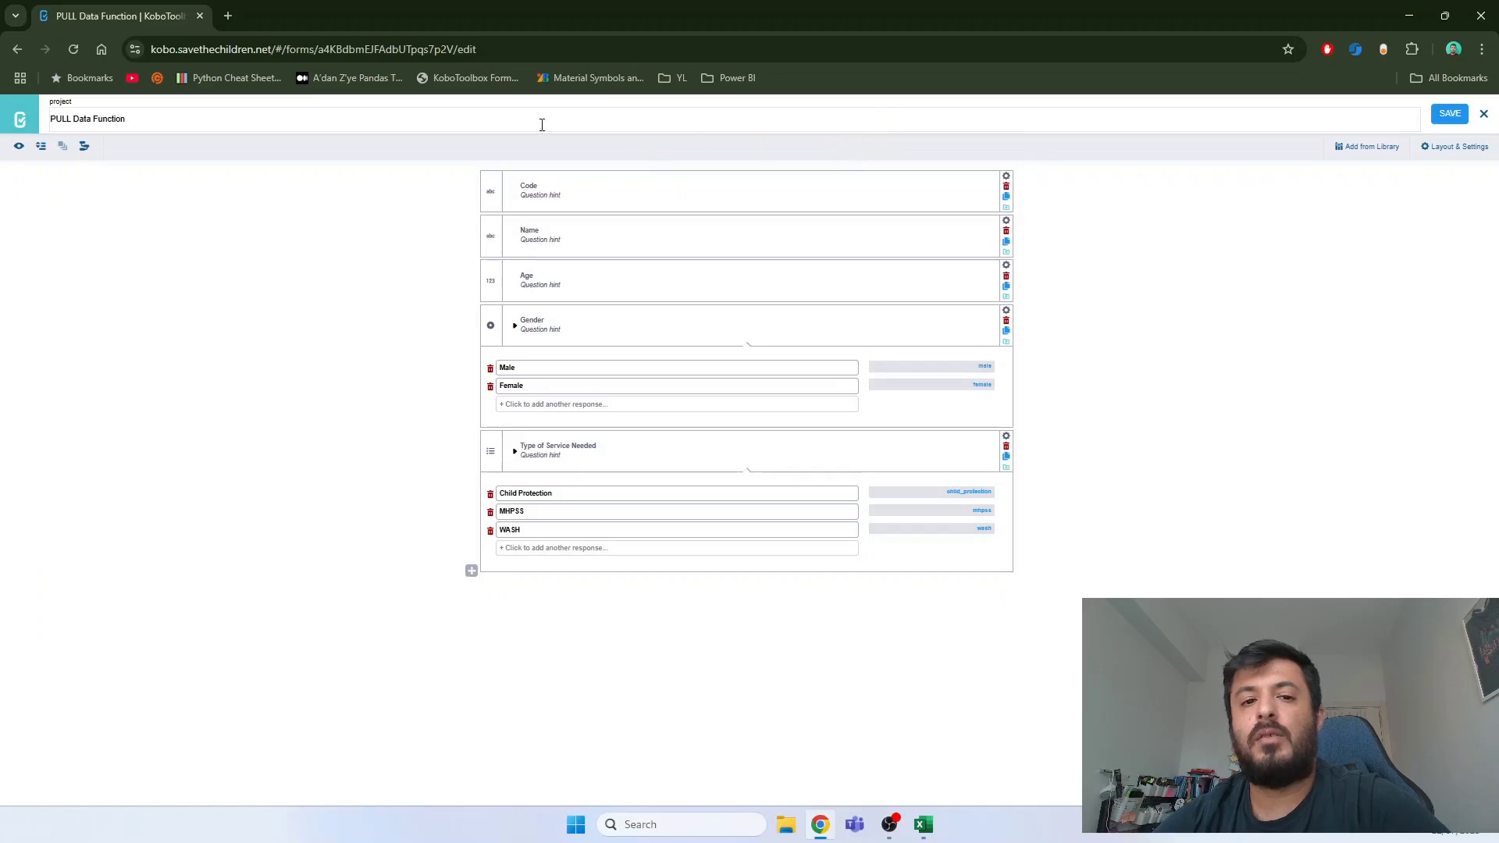
- Leave the form editor for the PULL Data Function project's summary and switch to the Data workbook in Excel
{"action": "left_click", "coordinate": [20, 118]}
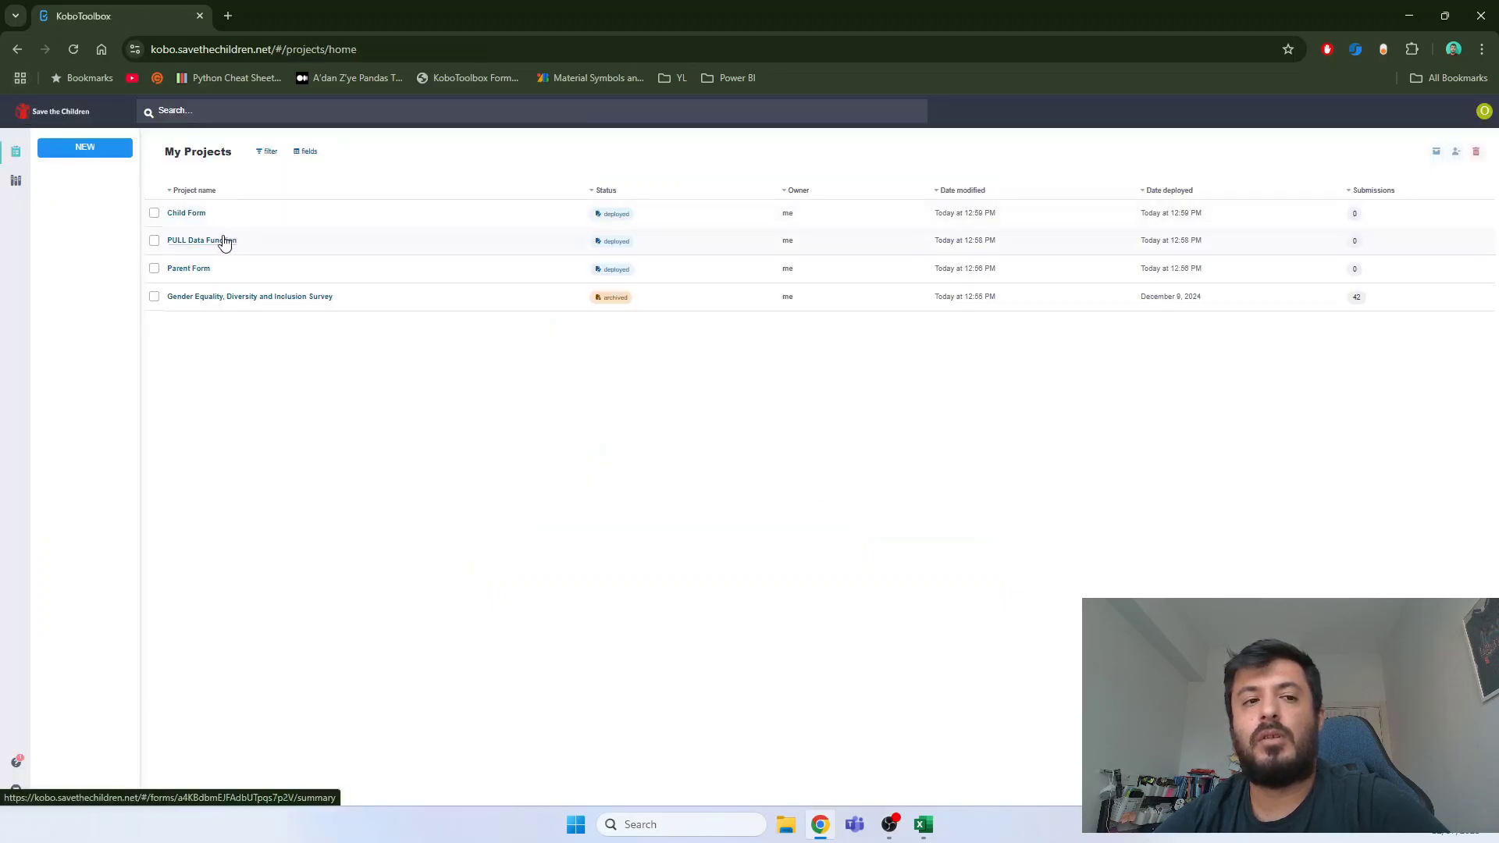
{"action": "left_click", "coordinate": [225, 241]}
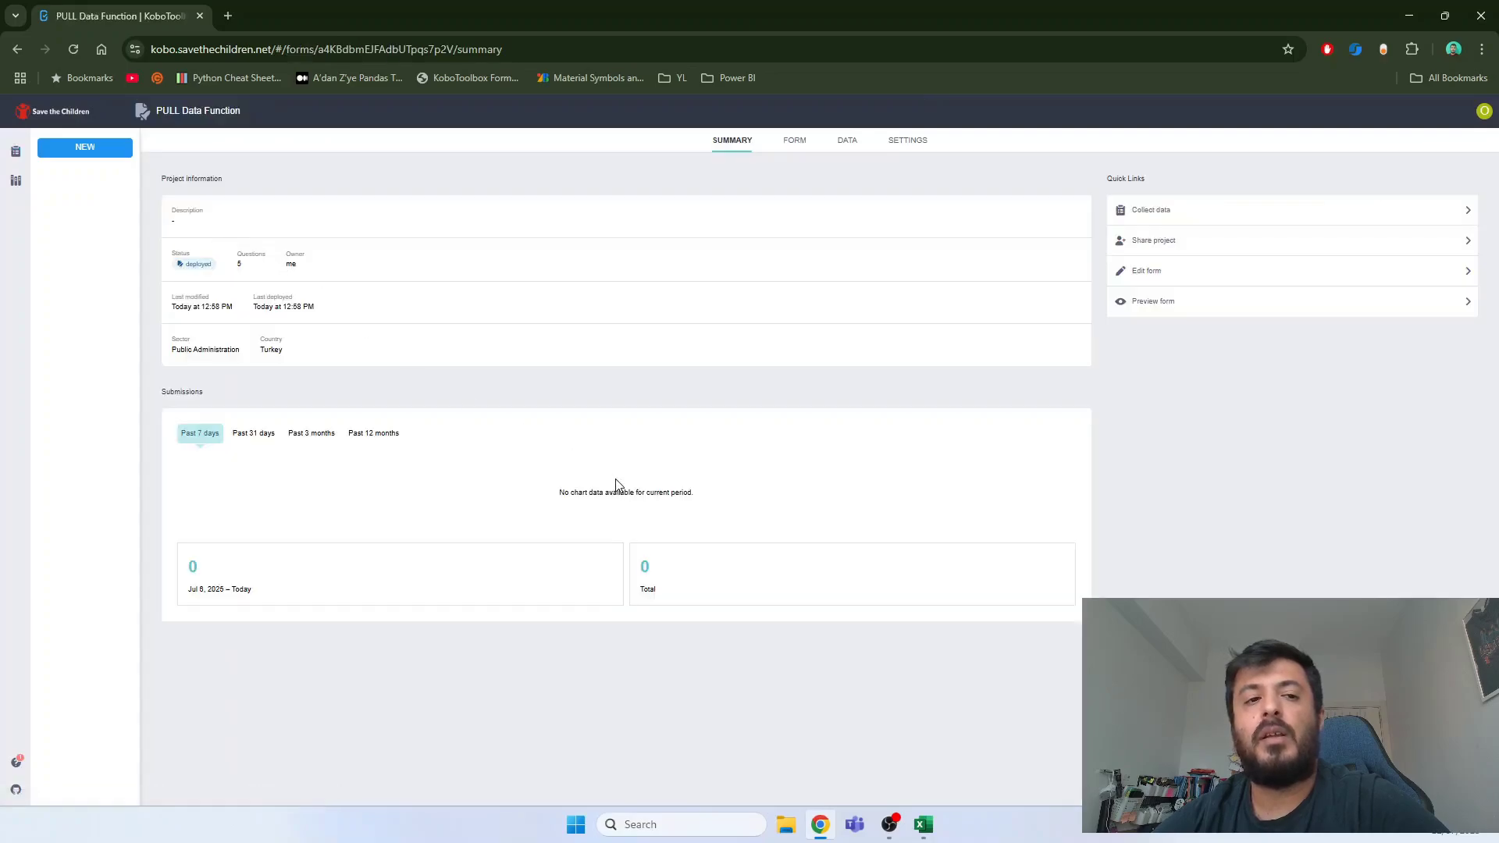
{"action": "mouse_move", "coordinate": [935, 834]}
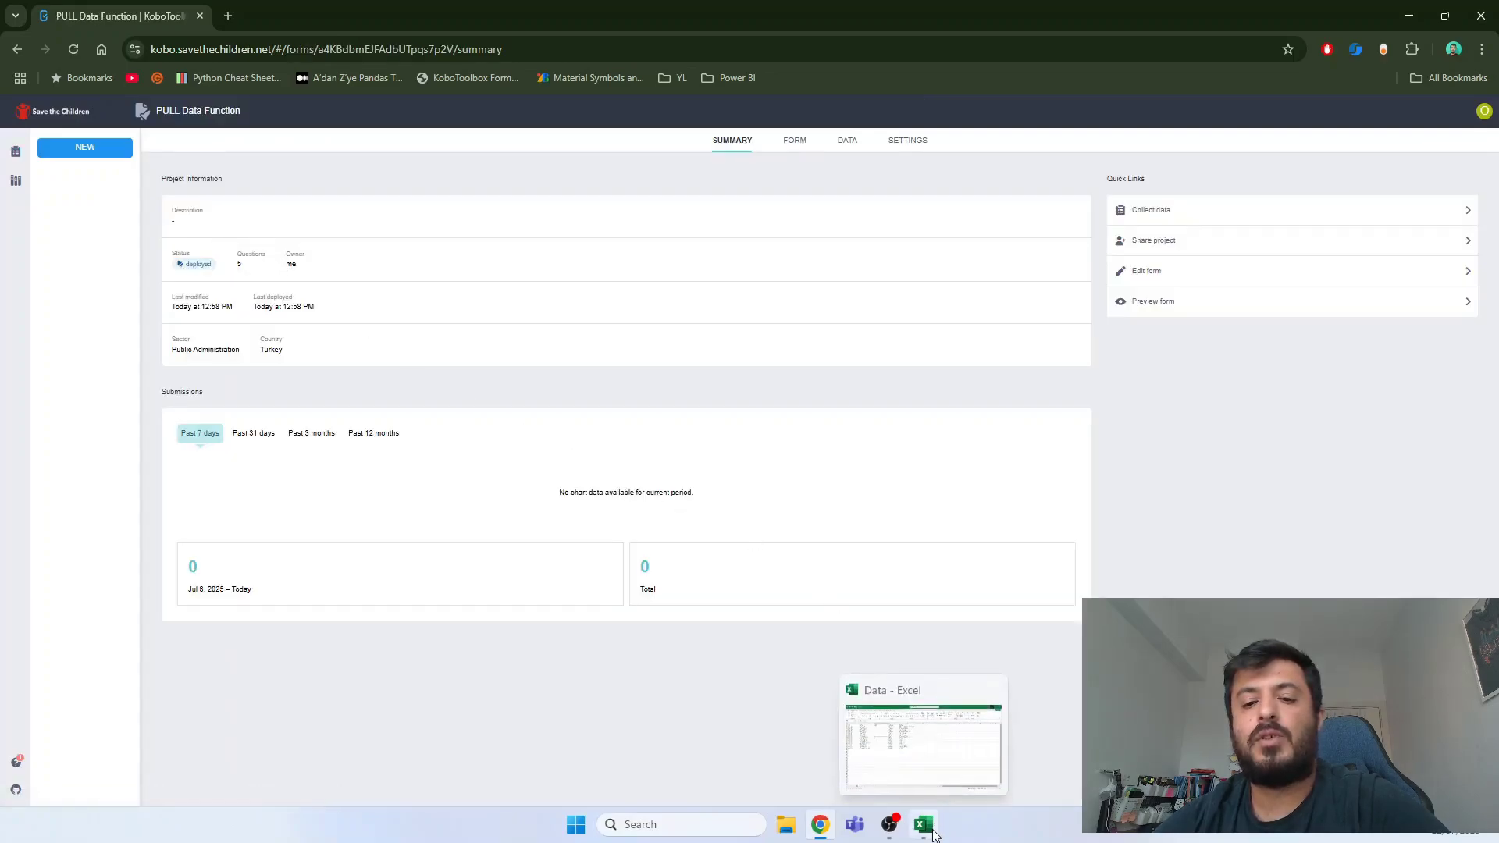
{"action": "left_click", "coordinate": [936, 763]}
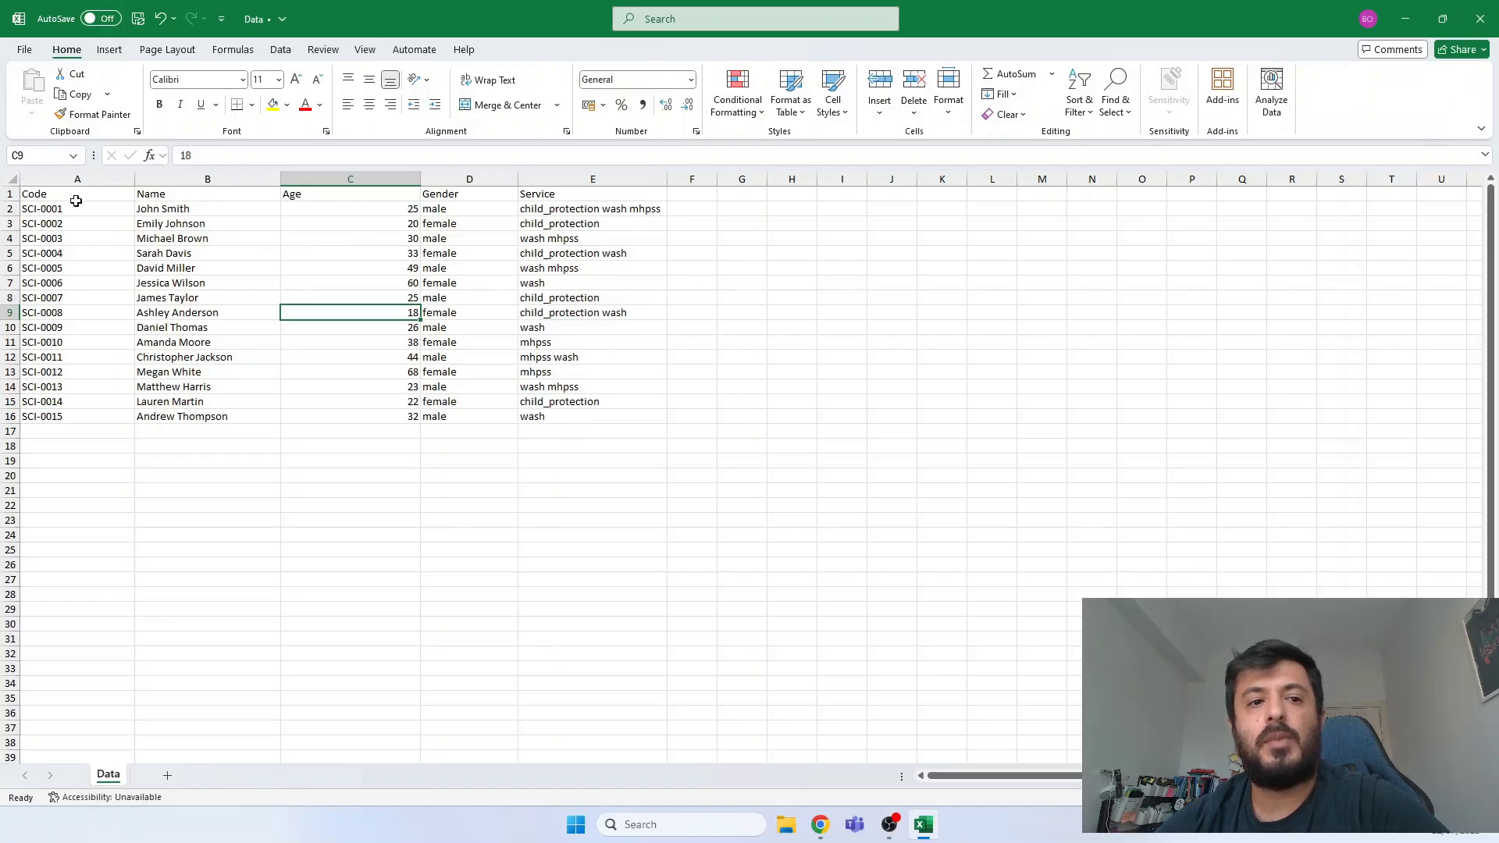
- Examine the header row, the Code column and the Name, Age, Gender and Service entries in the Data sheet
{"action": "left_click_drag", "start_coordinate": [73, 196], "coordinate": [573, 183]}
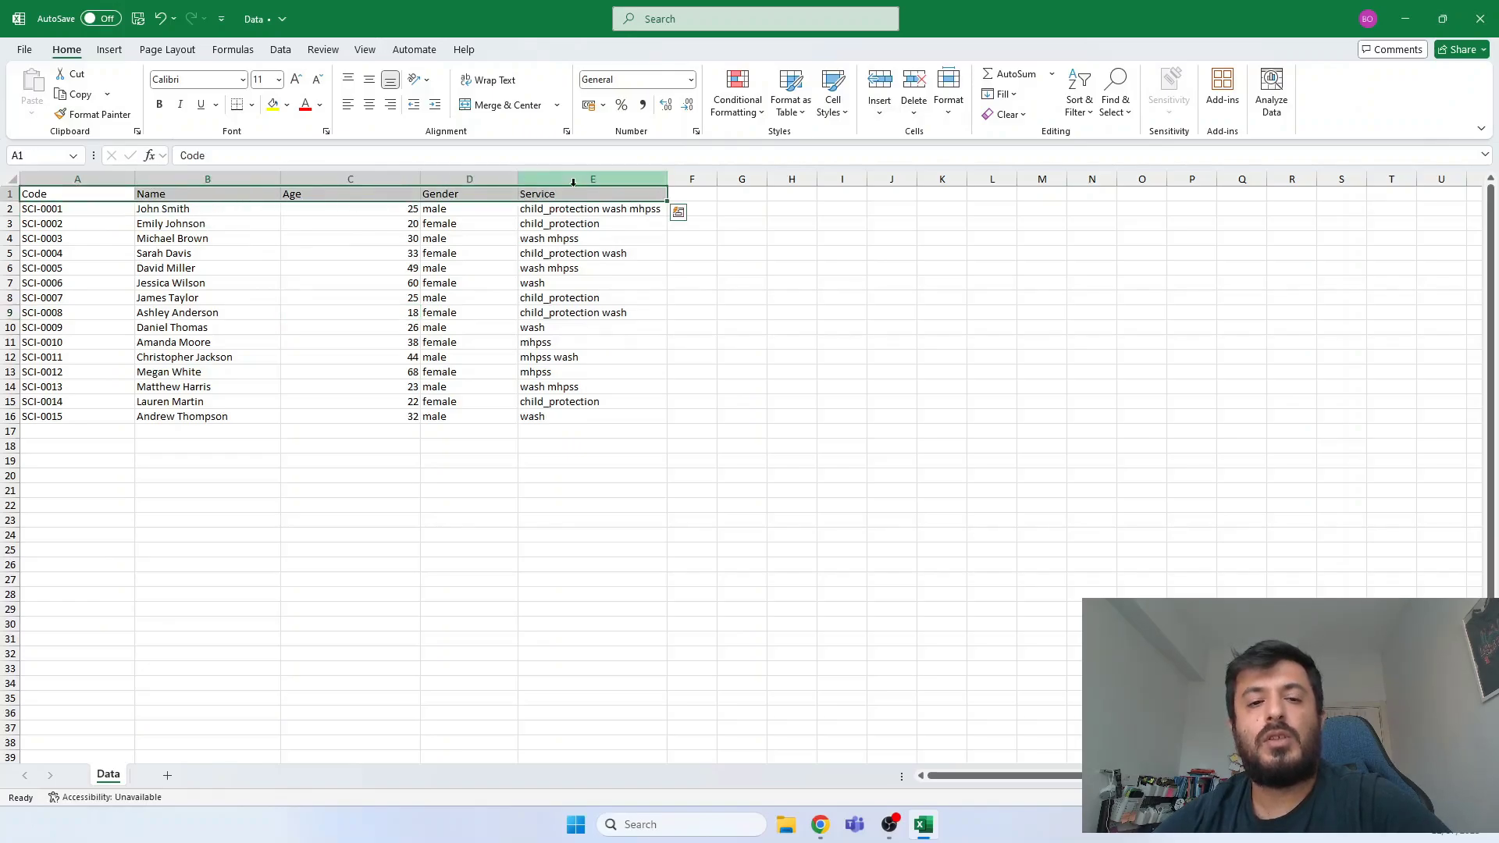
{"action": "left_click_drag", "start_coordinate": [54, 209], "coordinate": [72, 417]}
{"action": "left_click_drag", "start_coordinate": [205, 211], "coordinate": [549, 417]}
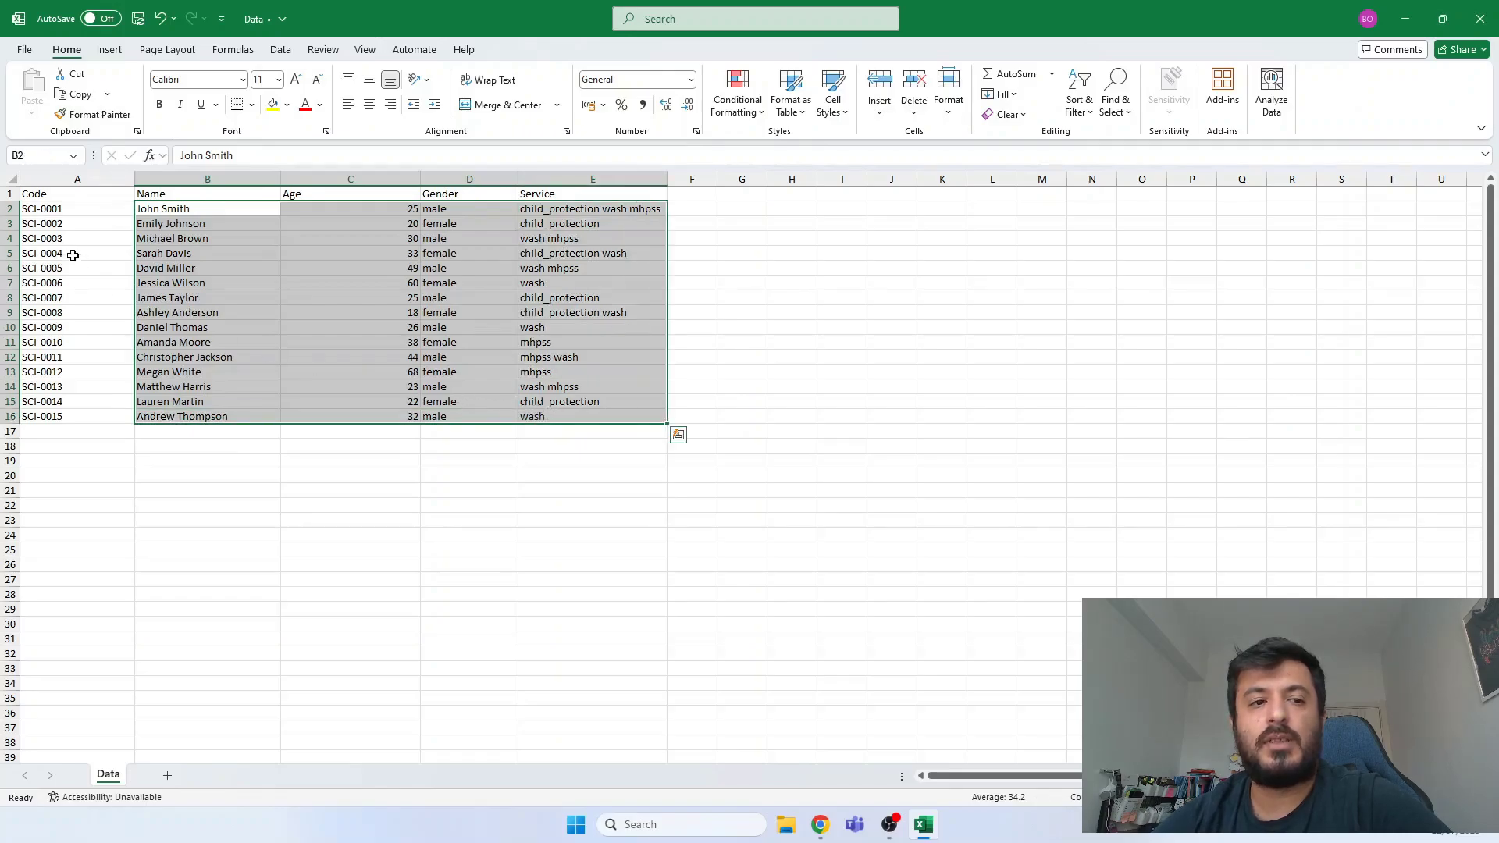
{"action": "left_click_drag", "start_coordinate": [50, 196], "coordinate": [84, 414]}
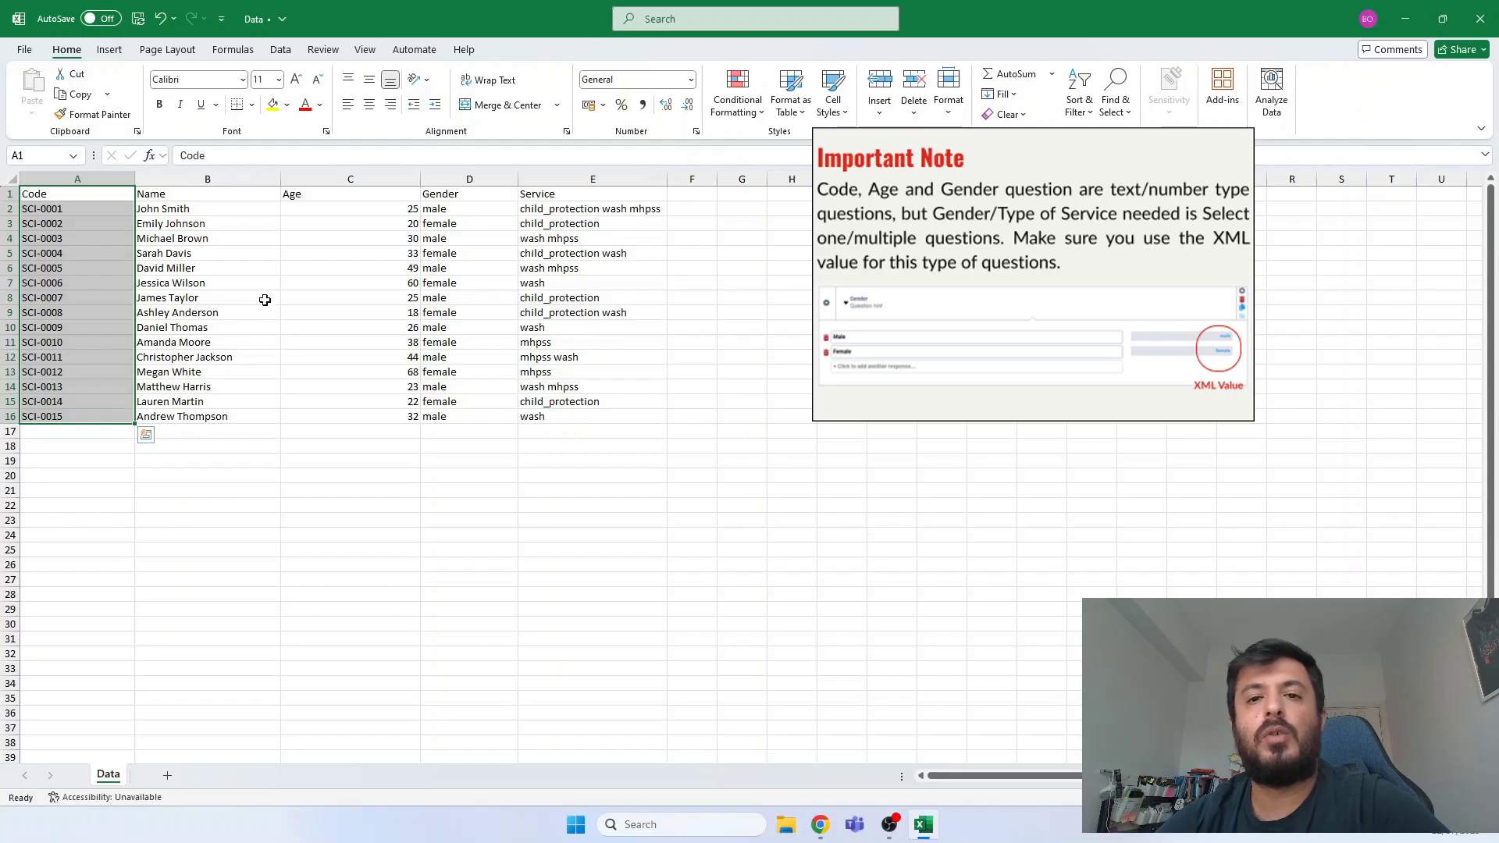
{"action": "left_click", "coordinate": [367, 222]}
{"action": "left_click_drag", "start_coordinate": [460, 209], "coordinate": [556, 417]}
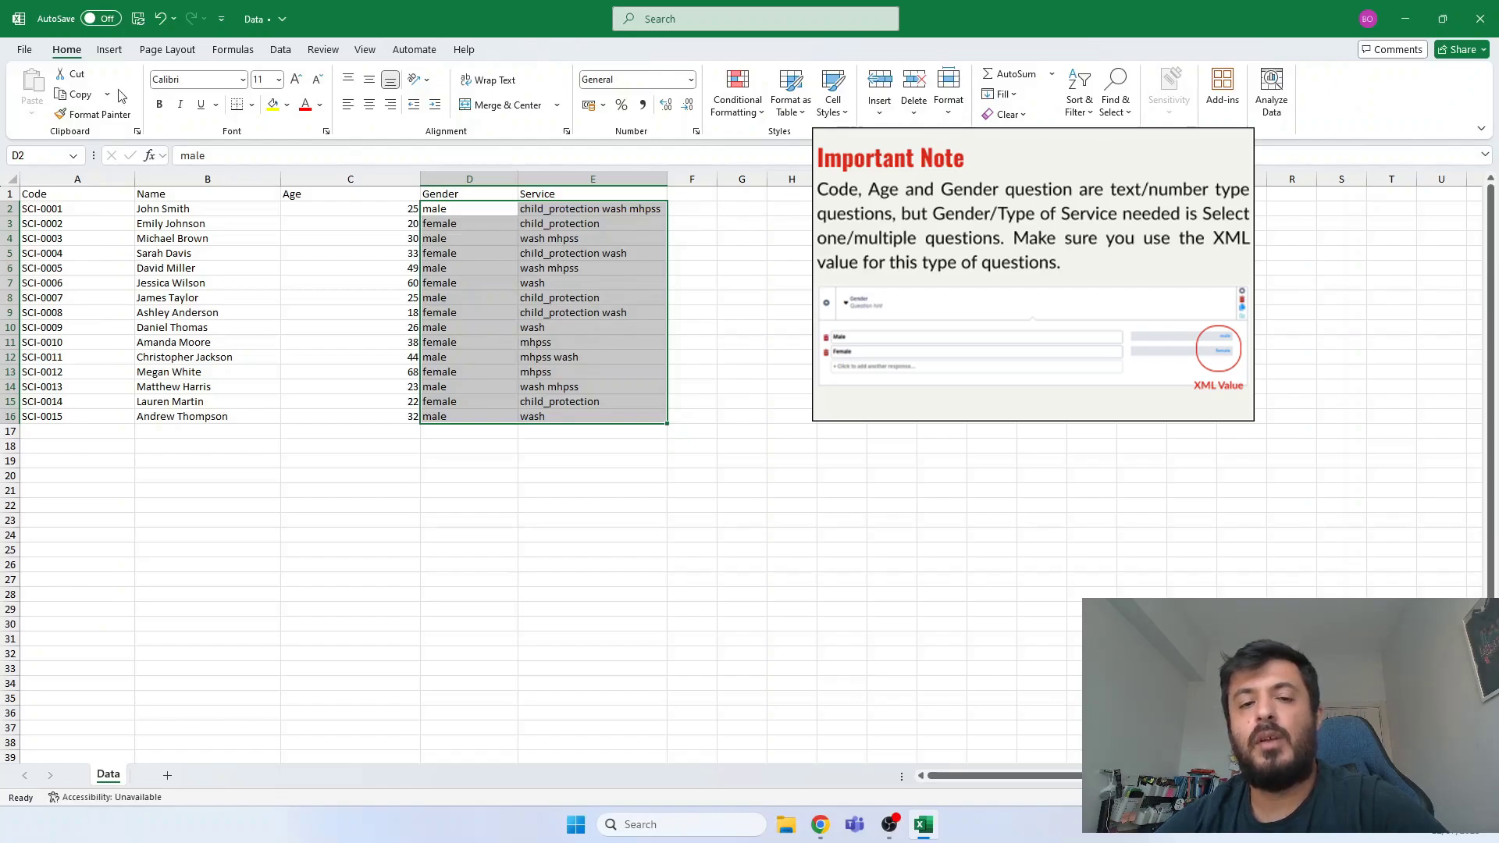
{"action": "left_click", "coordinate": [328, 237]}
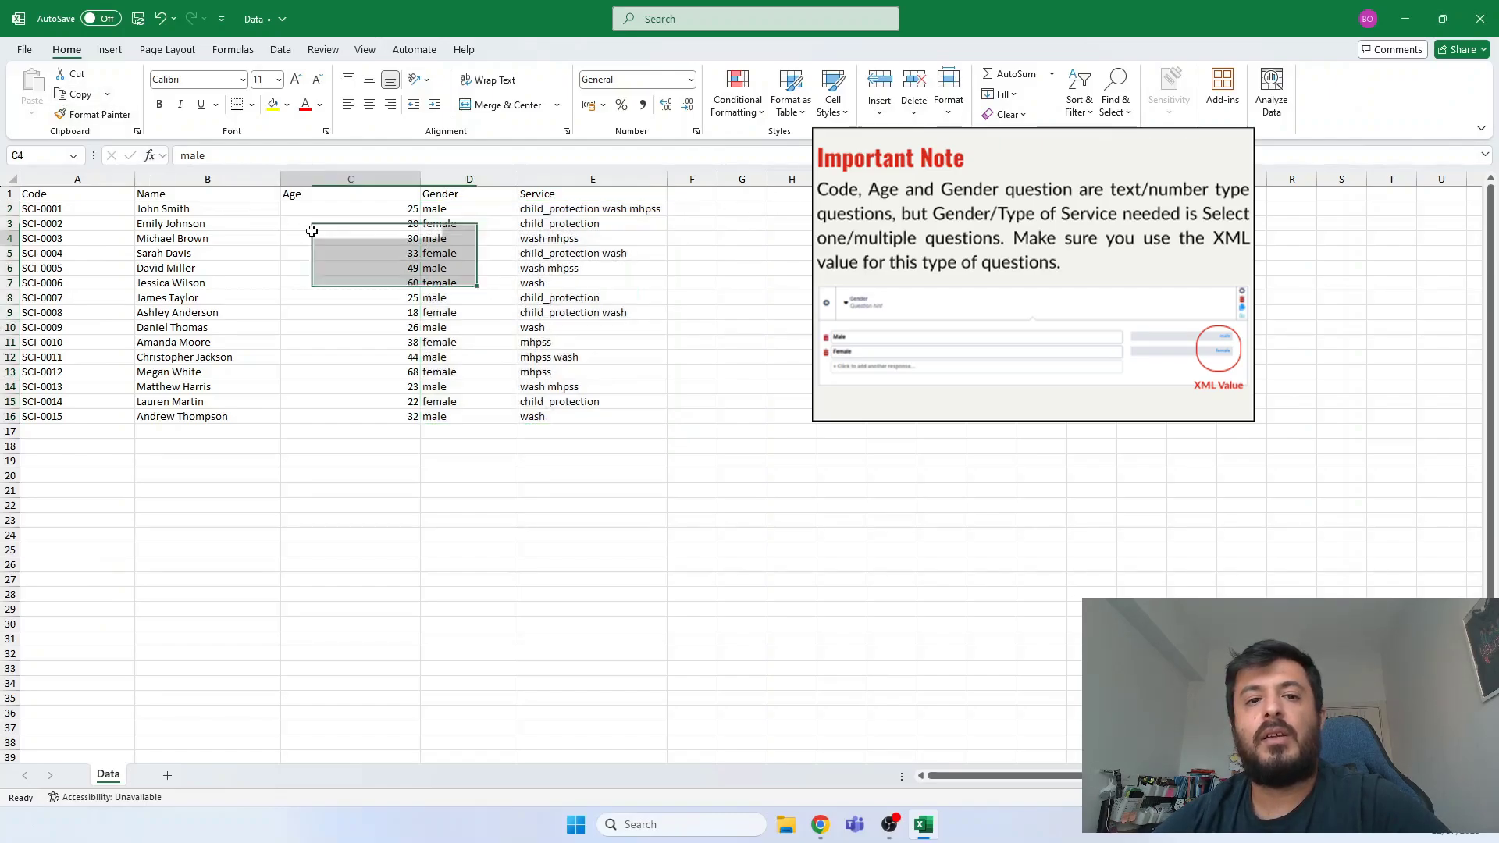
- Start saving a copy of the workbook in the Desktop folder
{"action": "left_click", "coordinate": [15, 51]}
{"action": "left_click", "coordinate": [20, 55]}
{"action": "left_click", "coordinate": [19, 52]}
{"action": "left_click", "coordinate": [49, 259]}
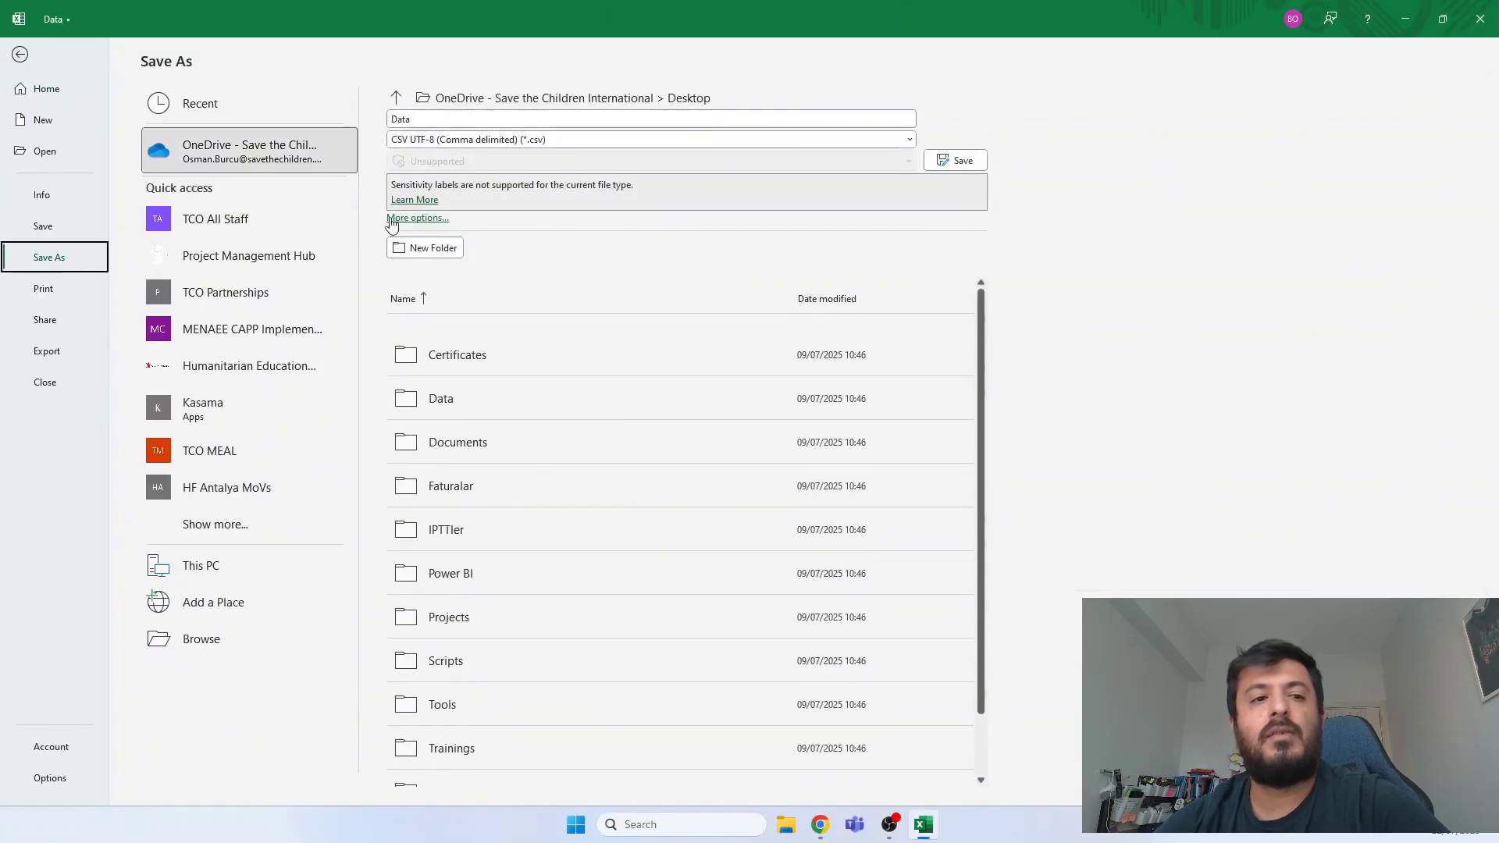
{"action": "left_click", "coordinate": [431, 219]}
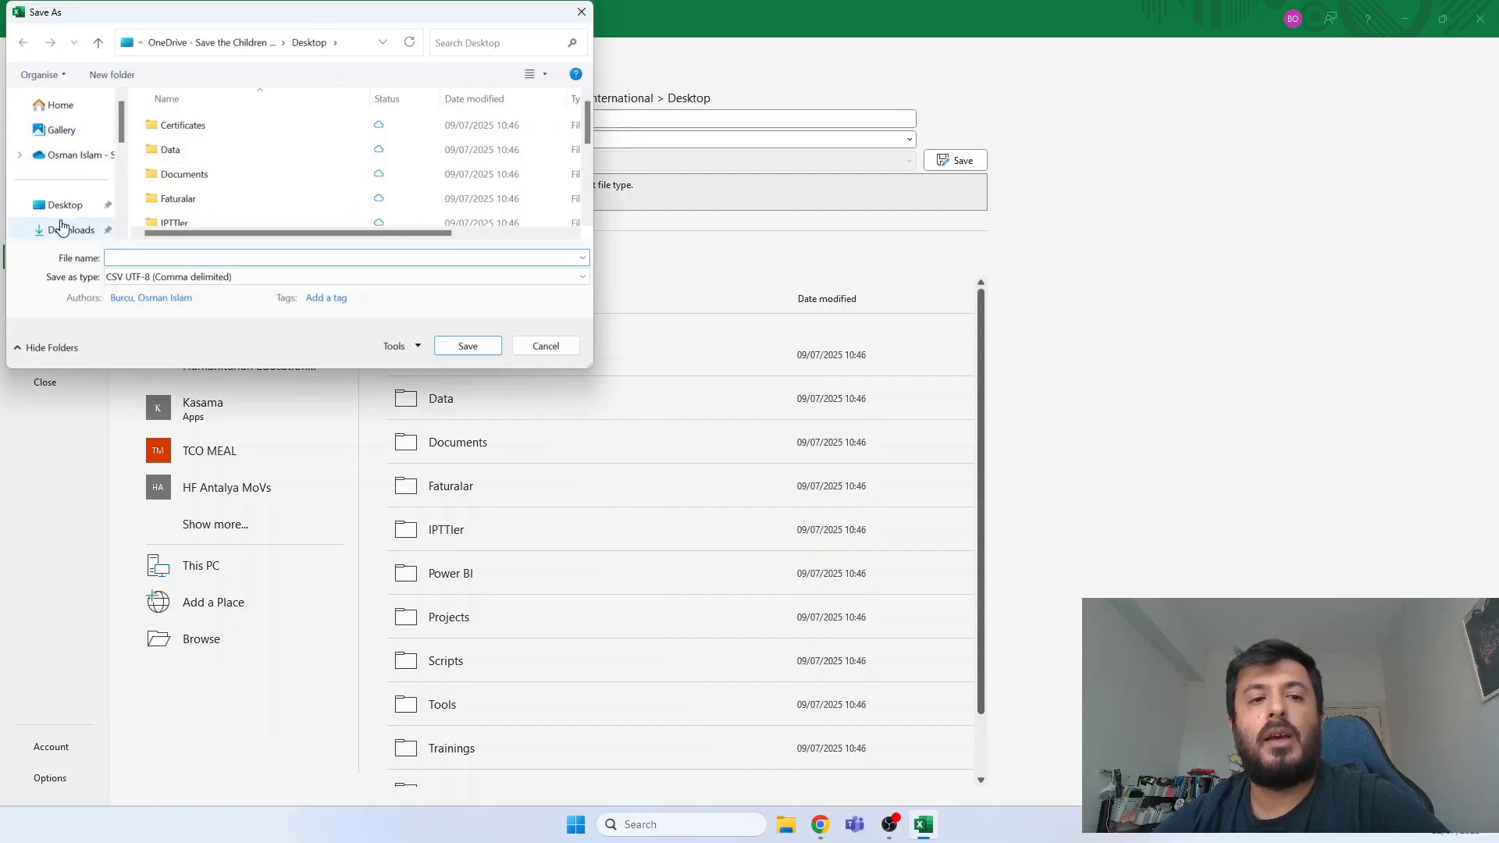
{"action": "left_click", "coordinate": [65, 205]}
- Try to save the copy under the name Data as CSV UTF-8 (Comma delimited), and return to the sheet
{"action": "left_click", "coordinate": [168, 258]}
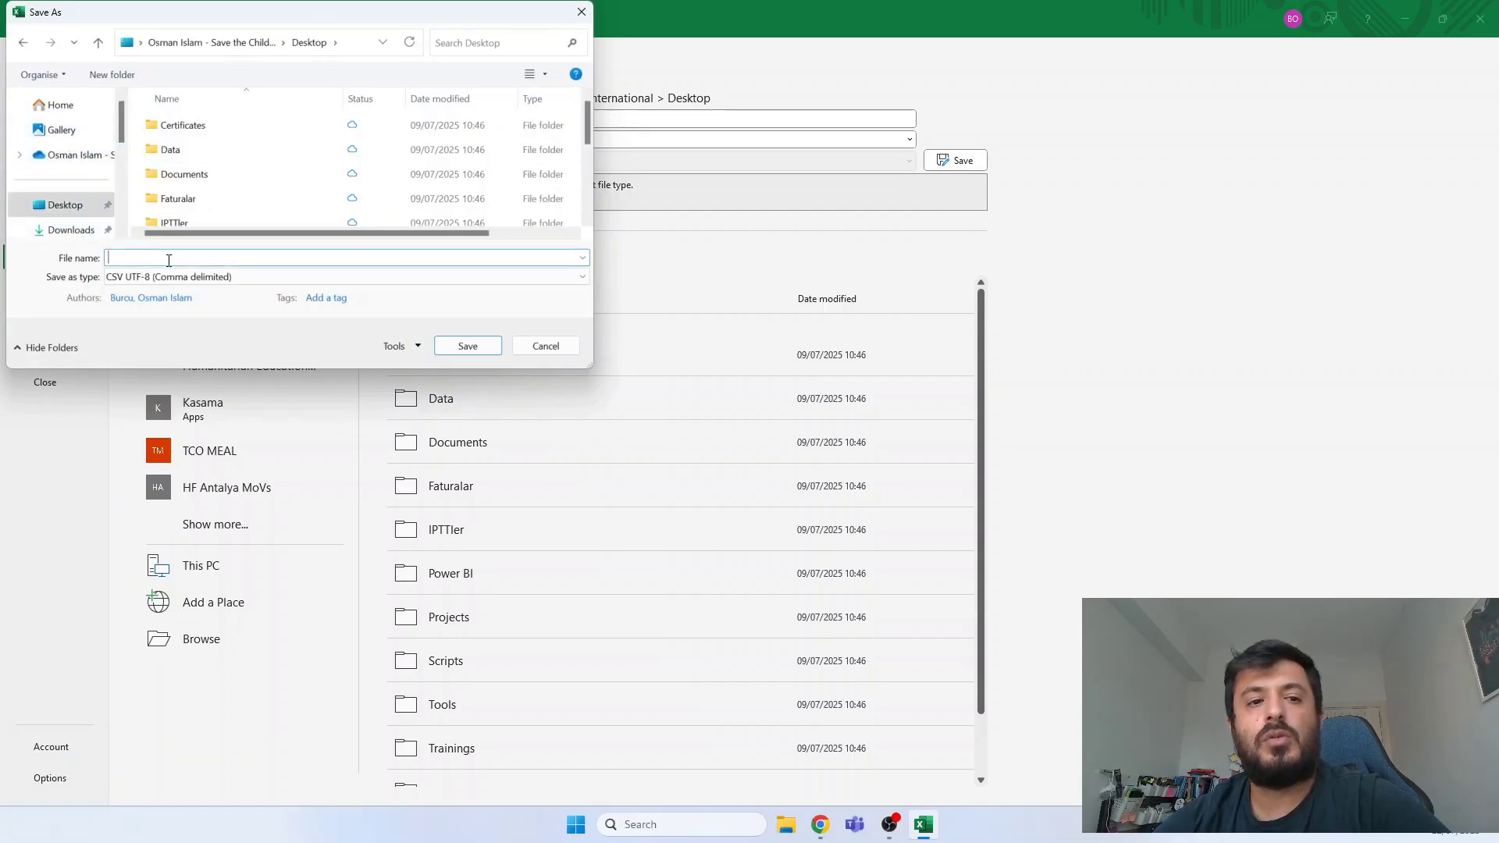
{"action": "type", "text": "Data"}
{"action": "left_click", "coordinate": [161, 300]}
{"action": "left_click", "coordinate": [161, 277]}
{"action": "key", "text": "Escape"}
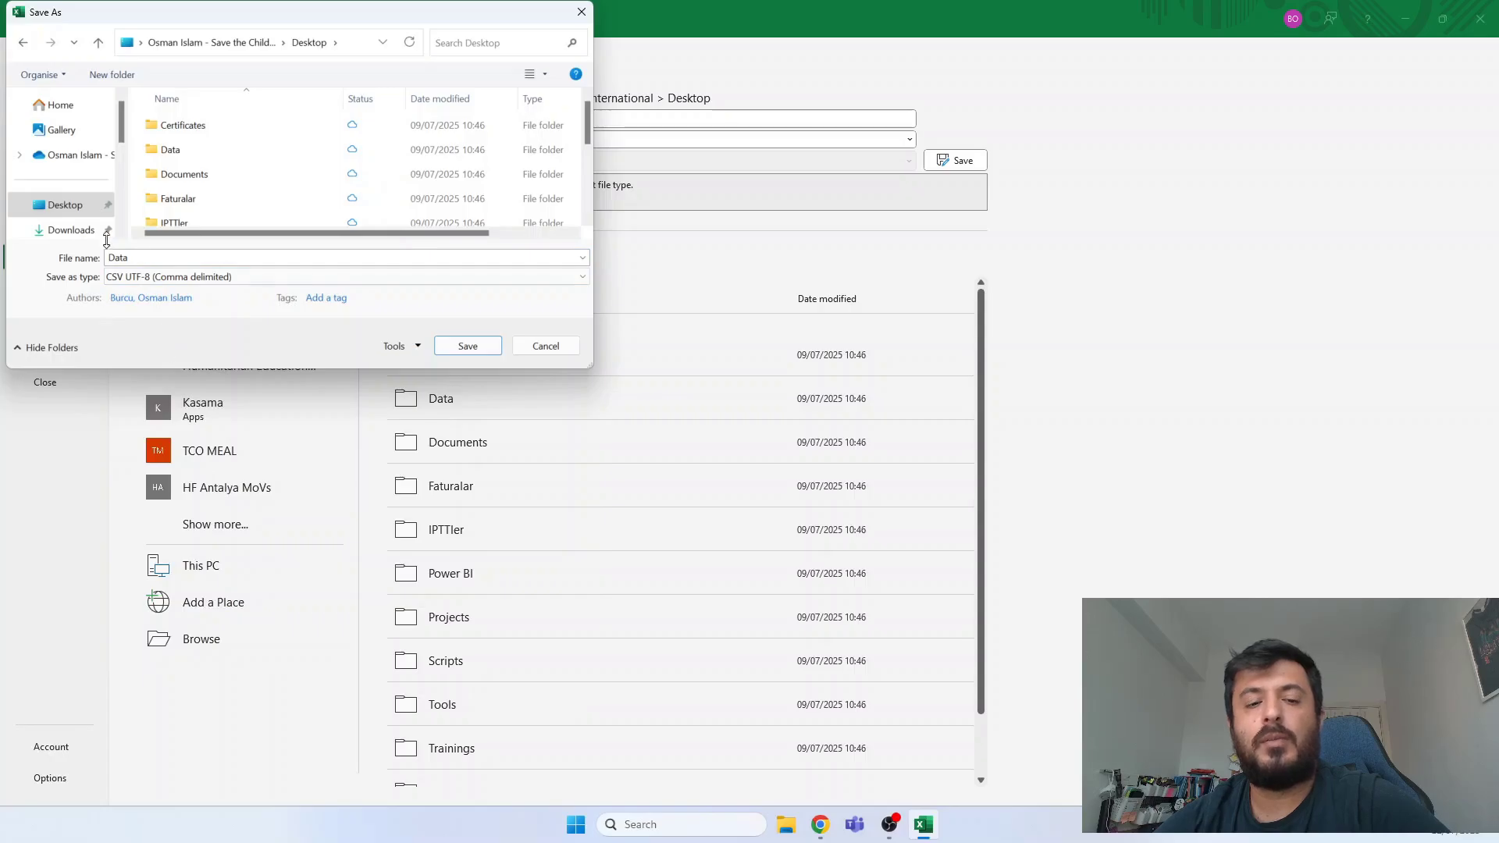
{"action": "left_click", "coordinate": [469, 346]}
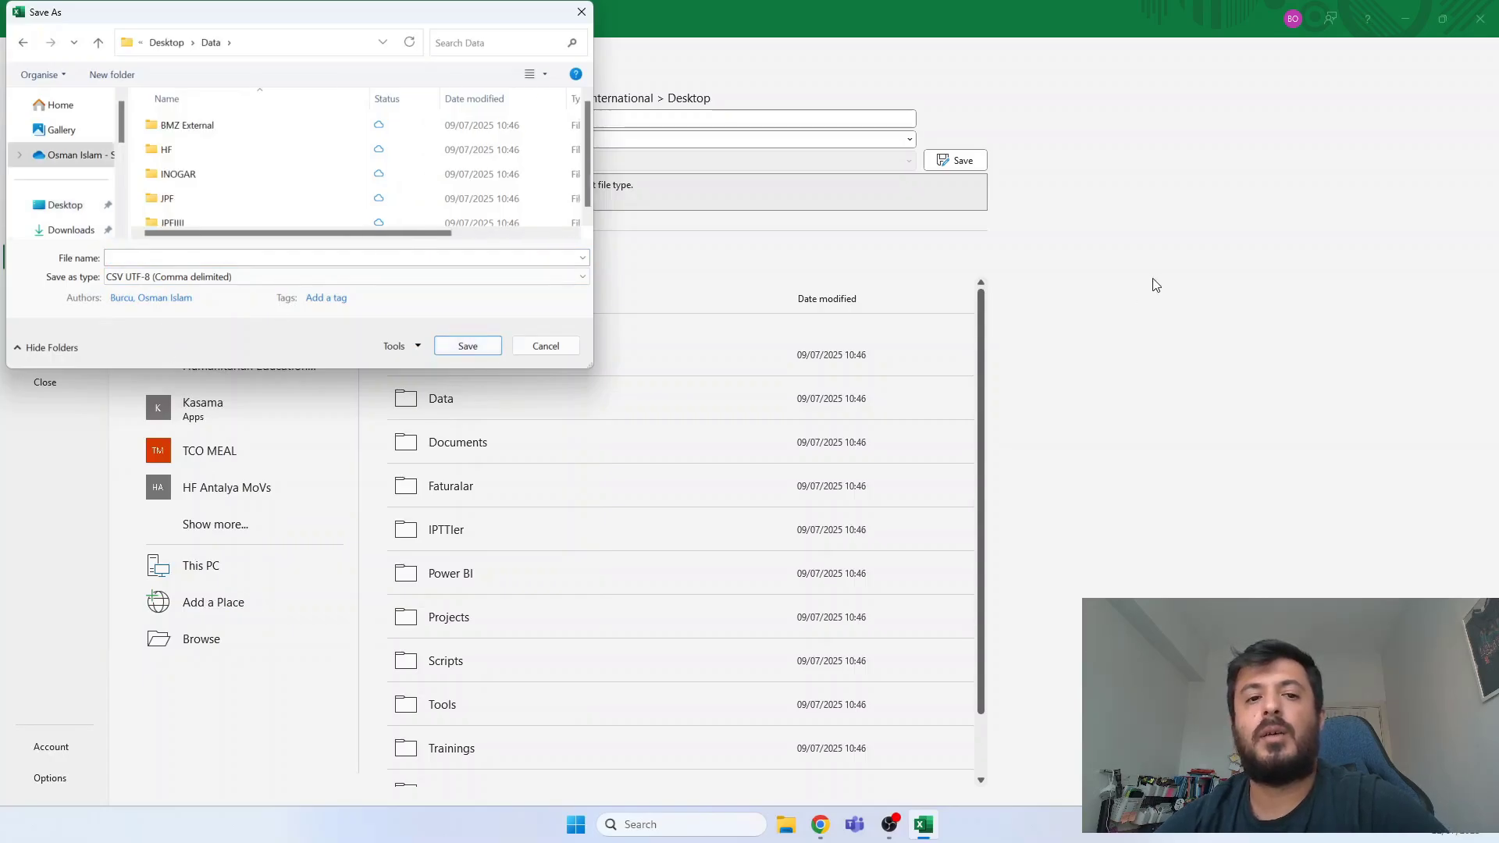
{"action": "key", "text": "Escape"}
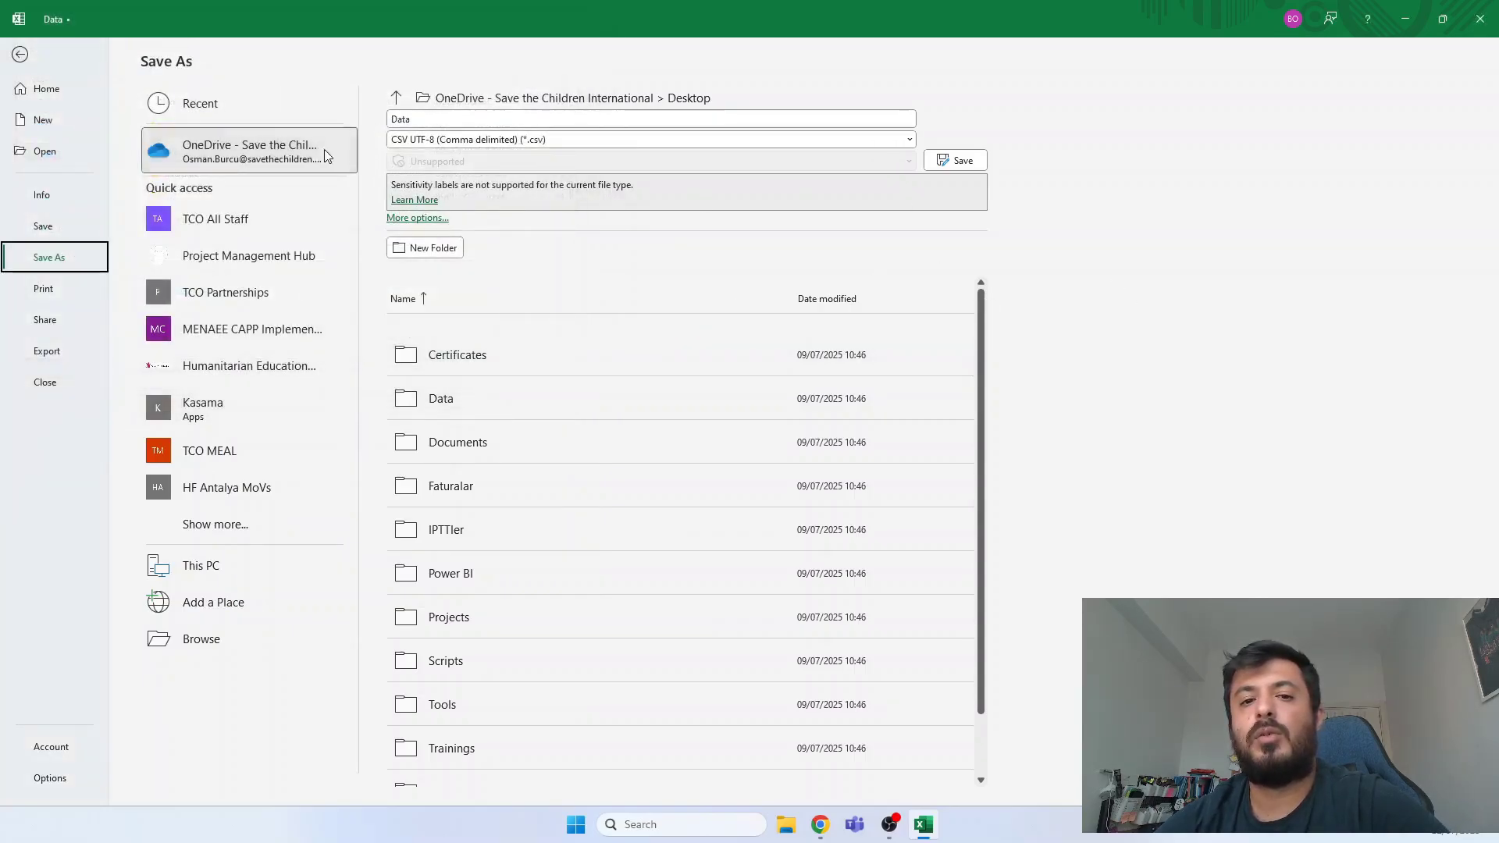
{"action": "left_click", "coordinate": [27, 58]}
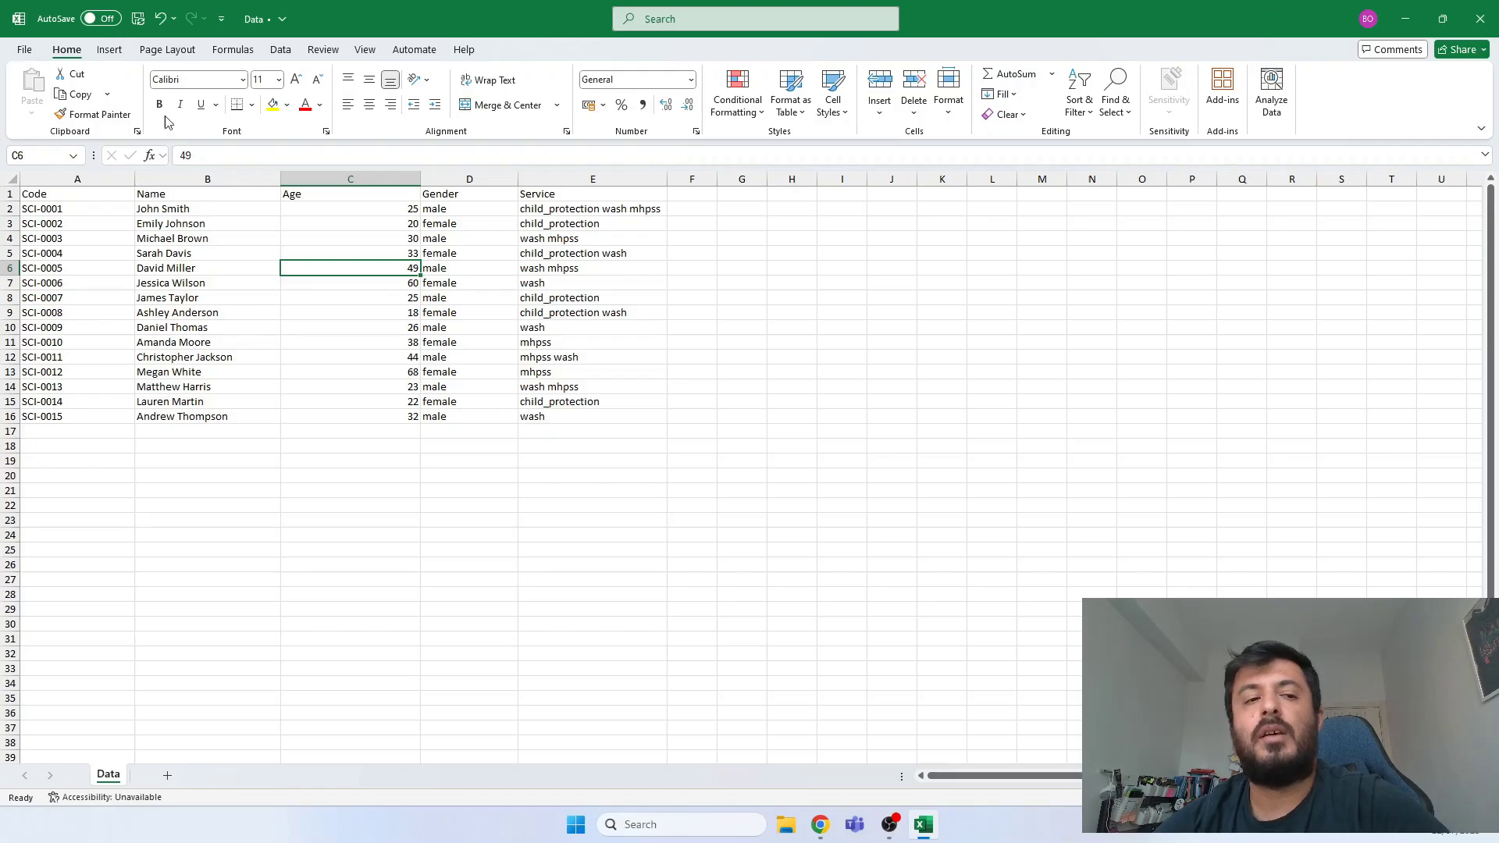
{"action": "left_click", "coordinate": [789, 478]}
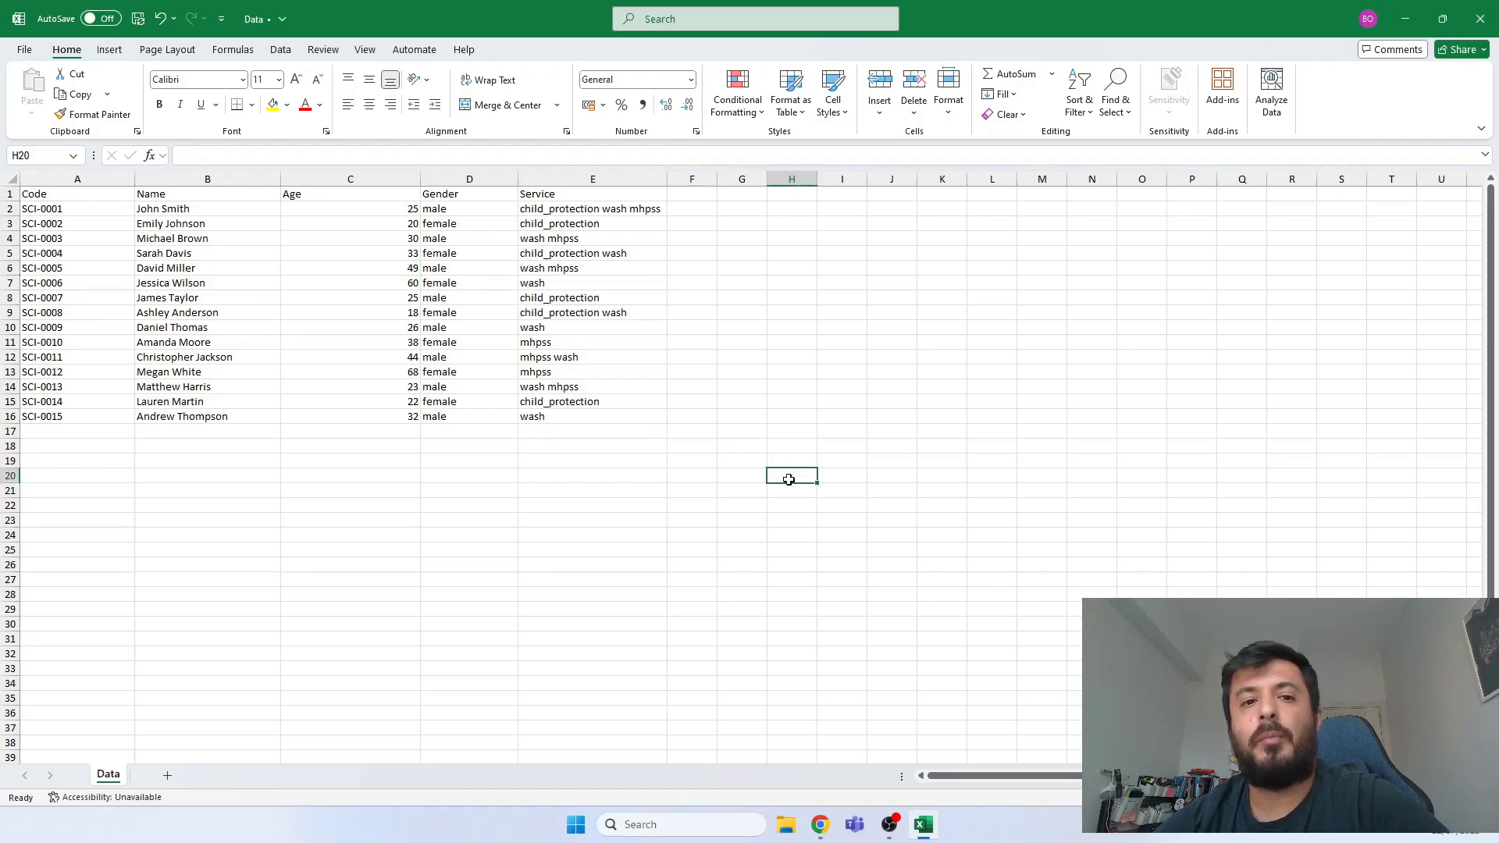
- Switch to KoboToolbox in Chrome and open the media settings of the PULL Data Function project
{"action": "left_click", "coordinate": [821, 826]}
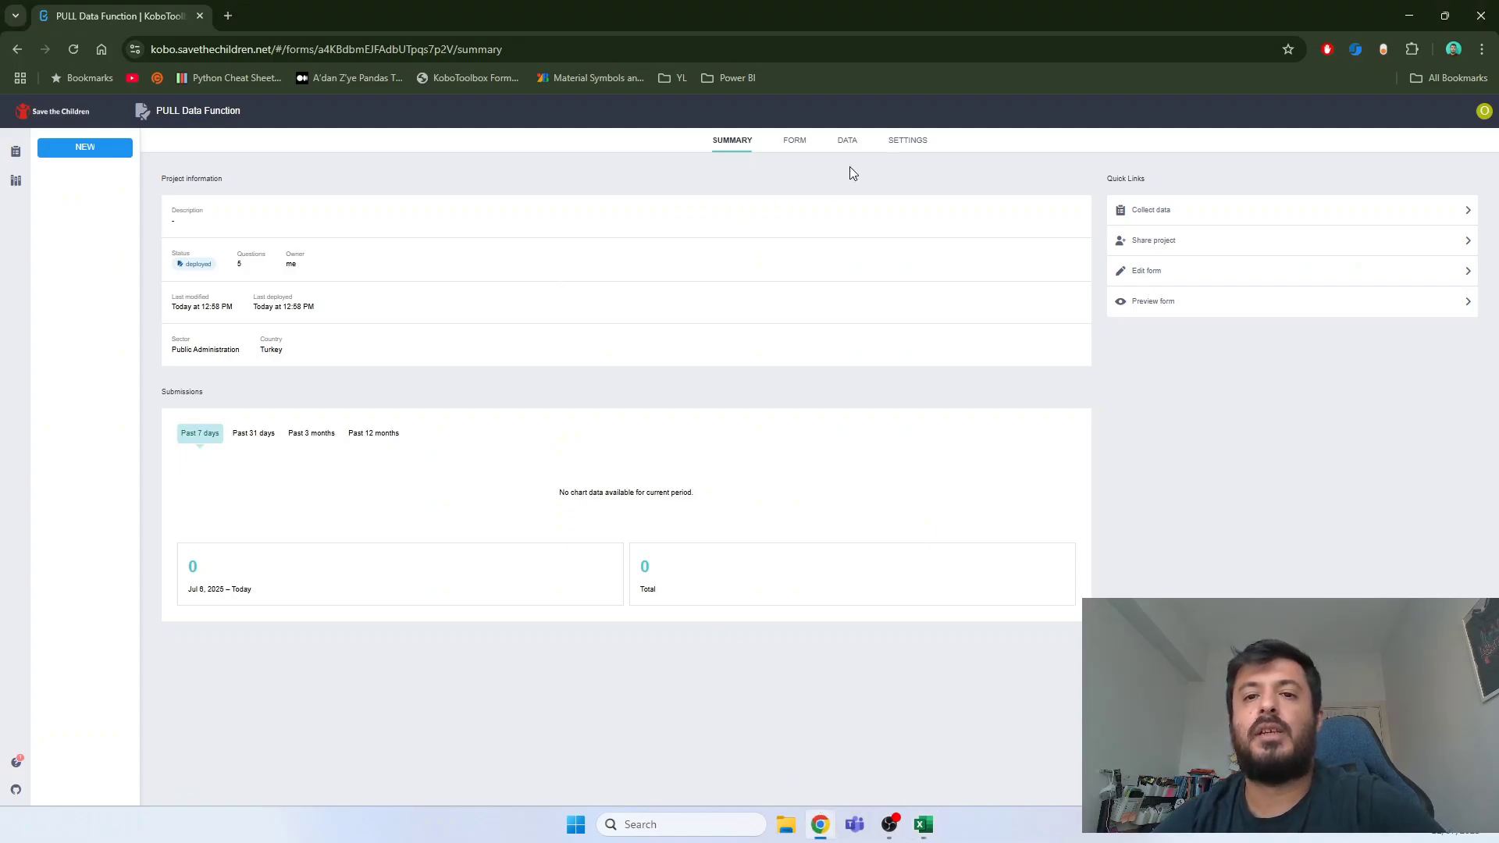
{"action": "left_click", "coordinate": [899, 148]}
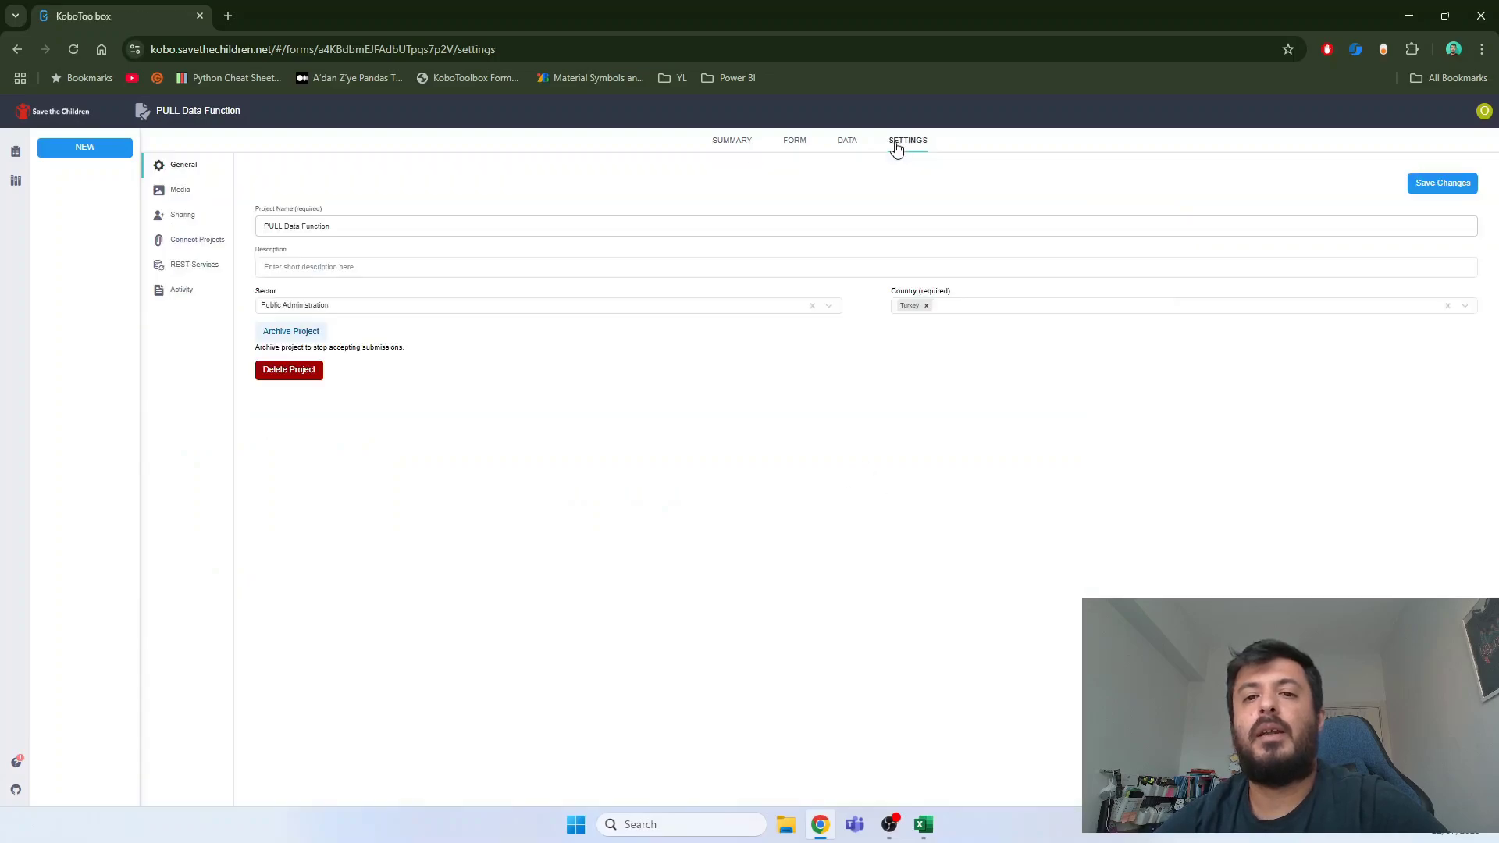
{"action": "left_click", "coordinate": [181, 191]}
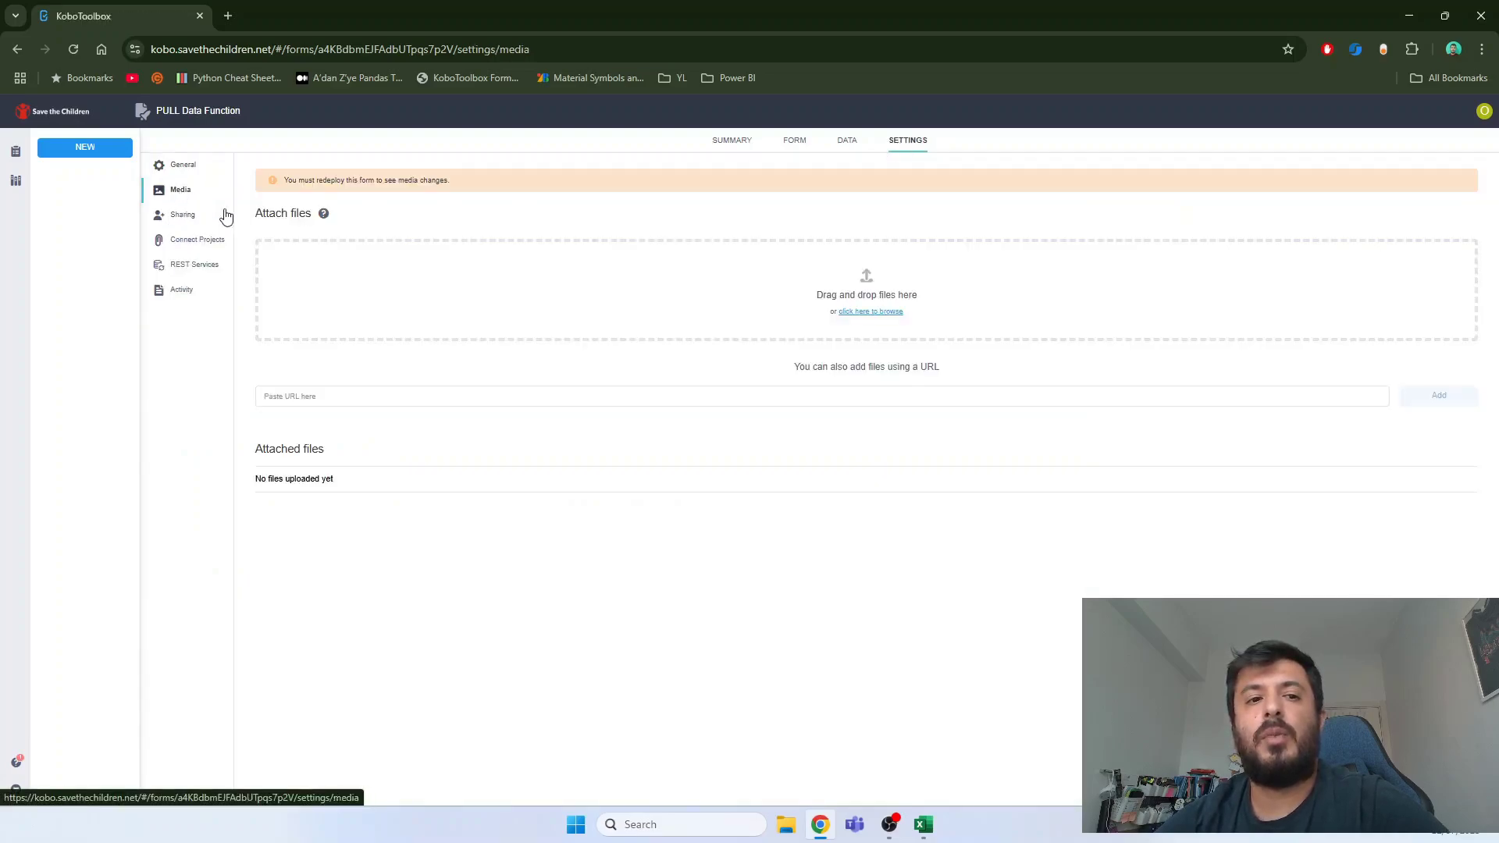
- Attach the Data CSV file from the Desktop folder to the project's media files
{"action": "left_click", "coordinate": [758, 320]}
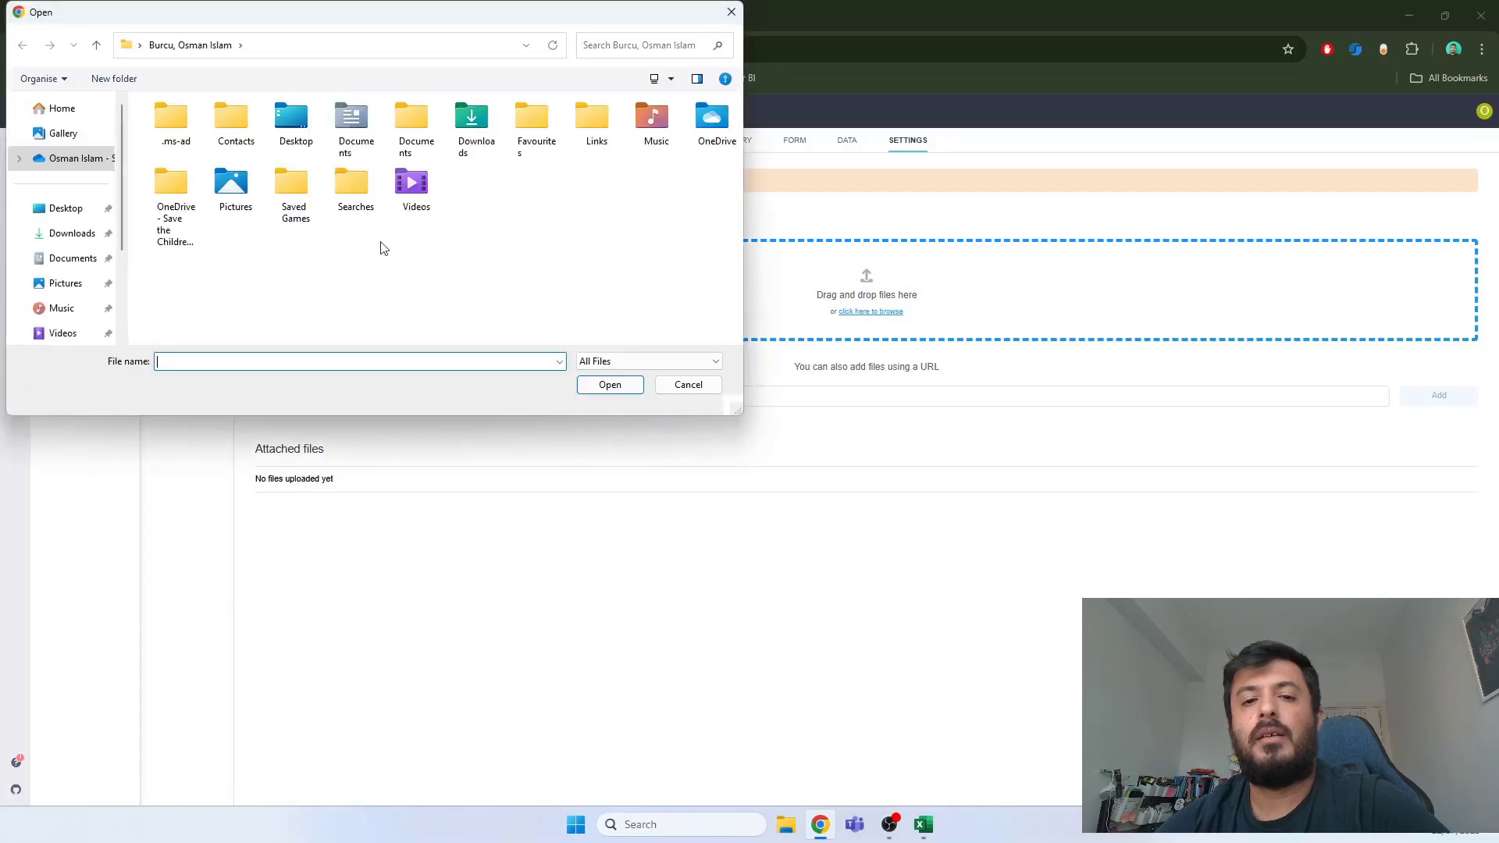
{"action": "left_click", "coordinate": [64, 232]}
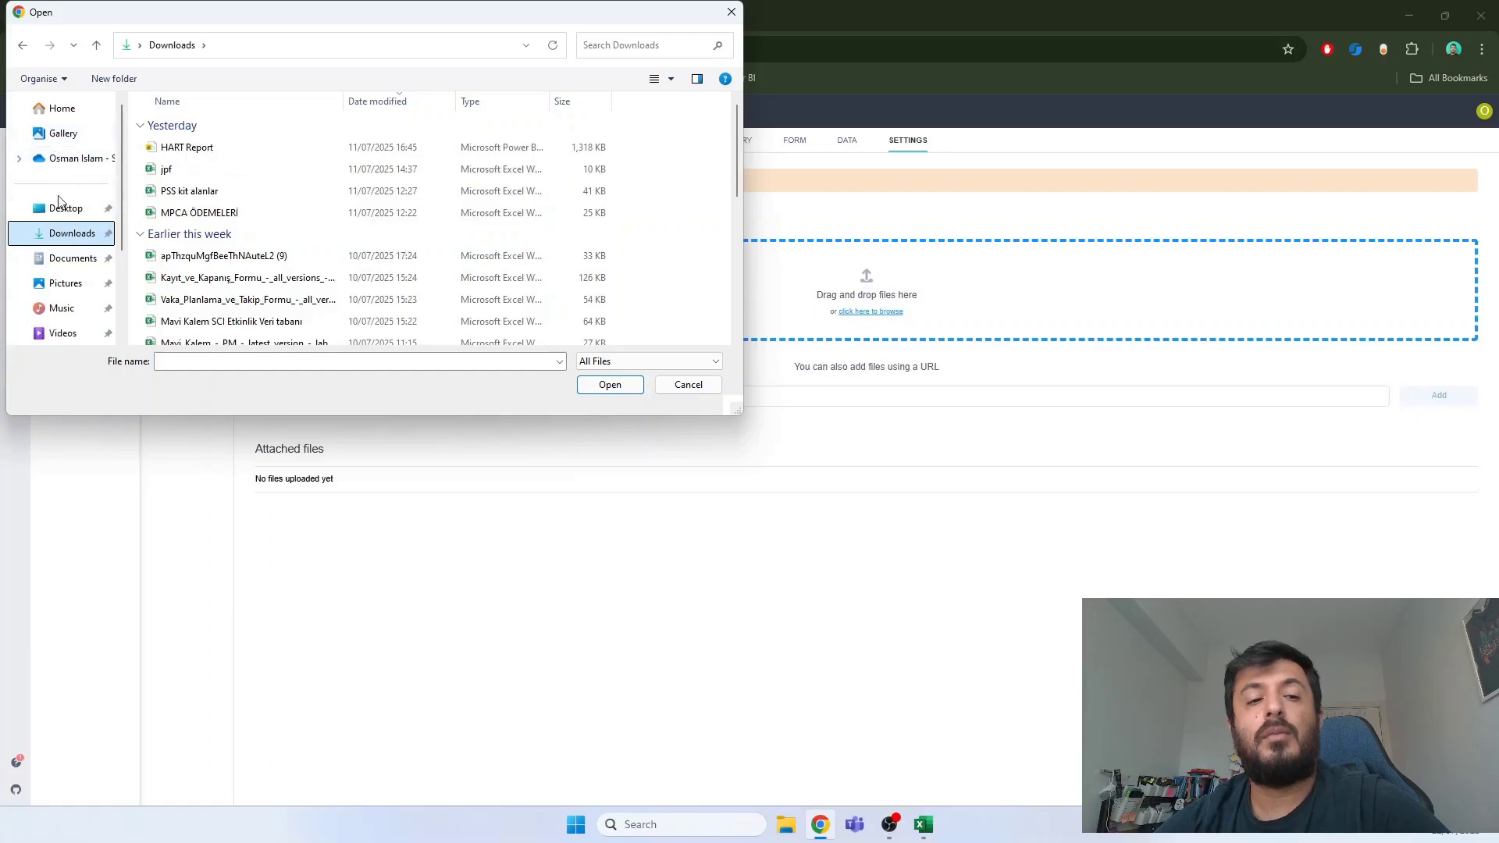
{"action": "left_click", "coordinate": [64, 208]}
{"action": "scroll", "coordinate": [242, 300], "scroll_direction": "down", "scroll_amount": 5}
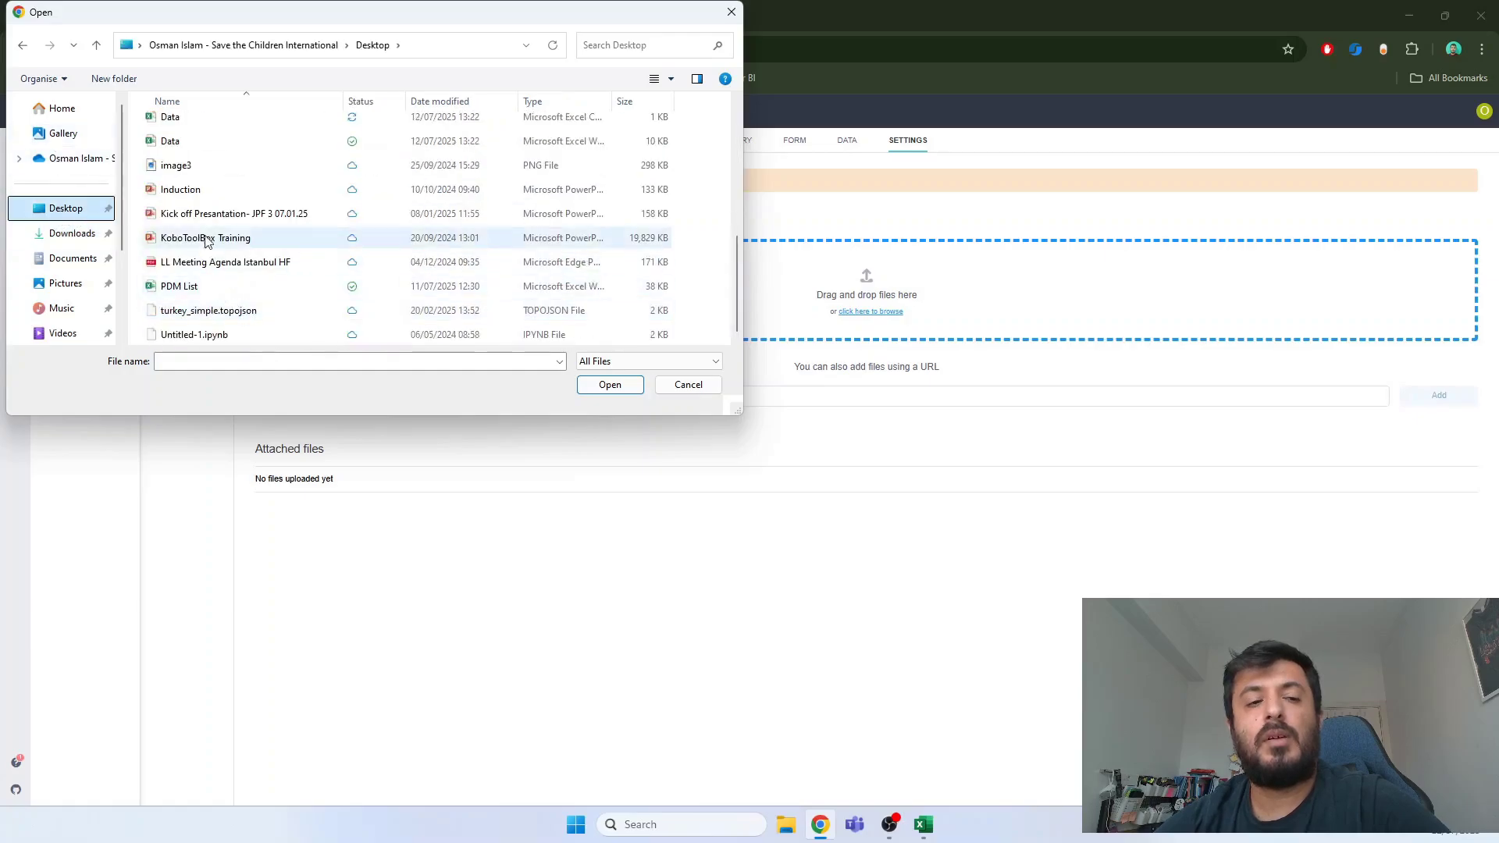
{"action": "scroll", "coordinate": [199, 227], "scroll_direction": "up", "scroll_amount": 1}
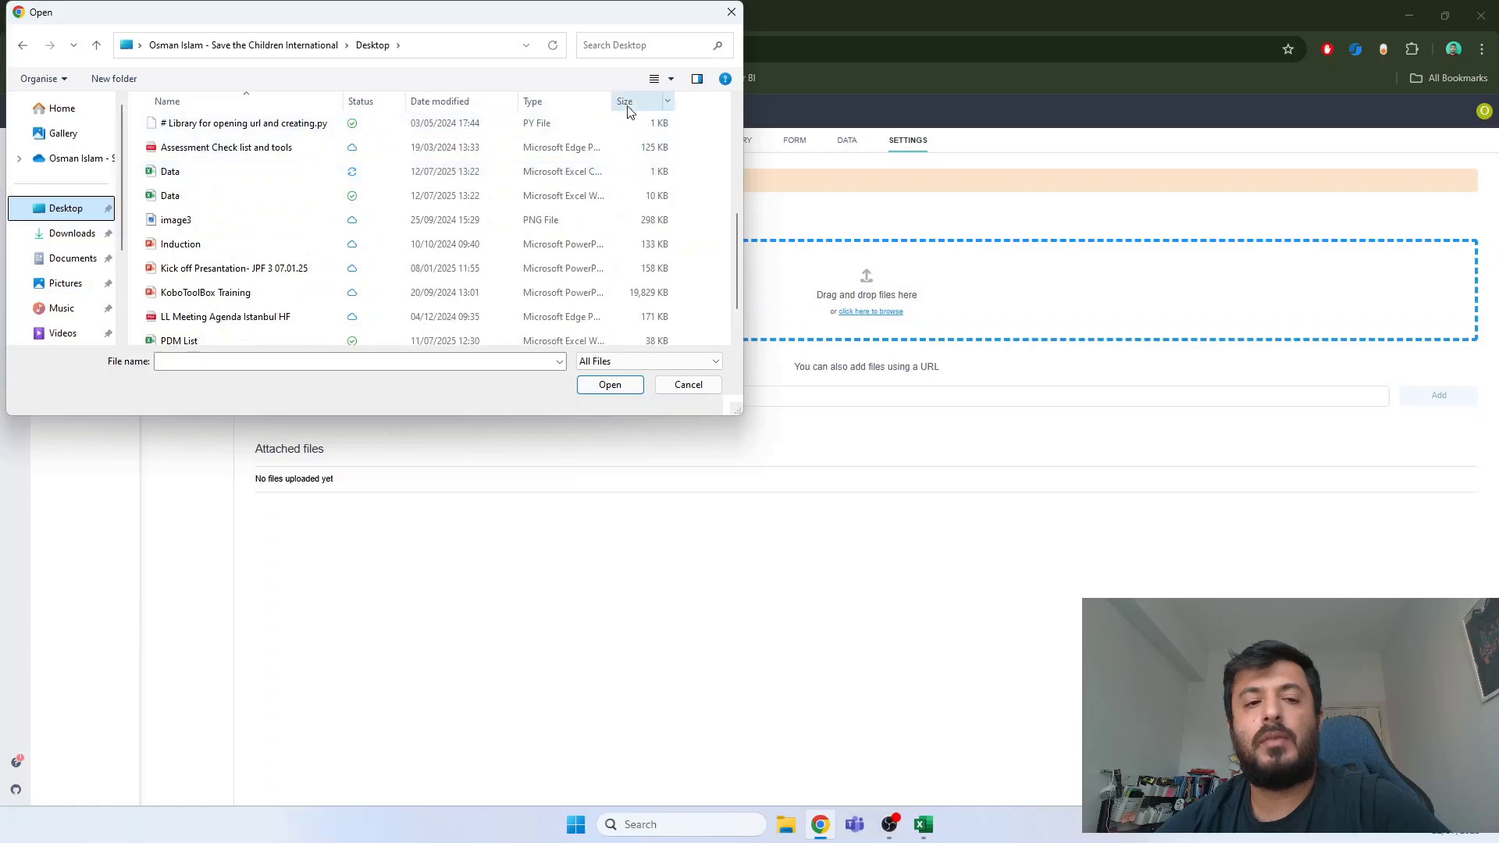
{"action": "left_click_drag", "start_coordinate": [612, 101], "coordinate": [716, 110]}
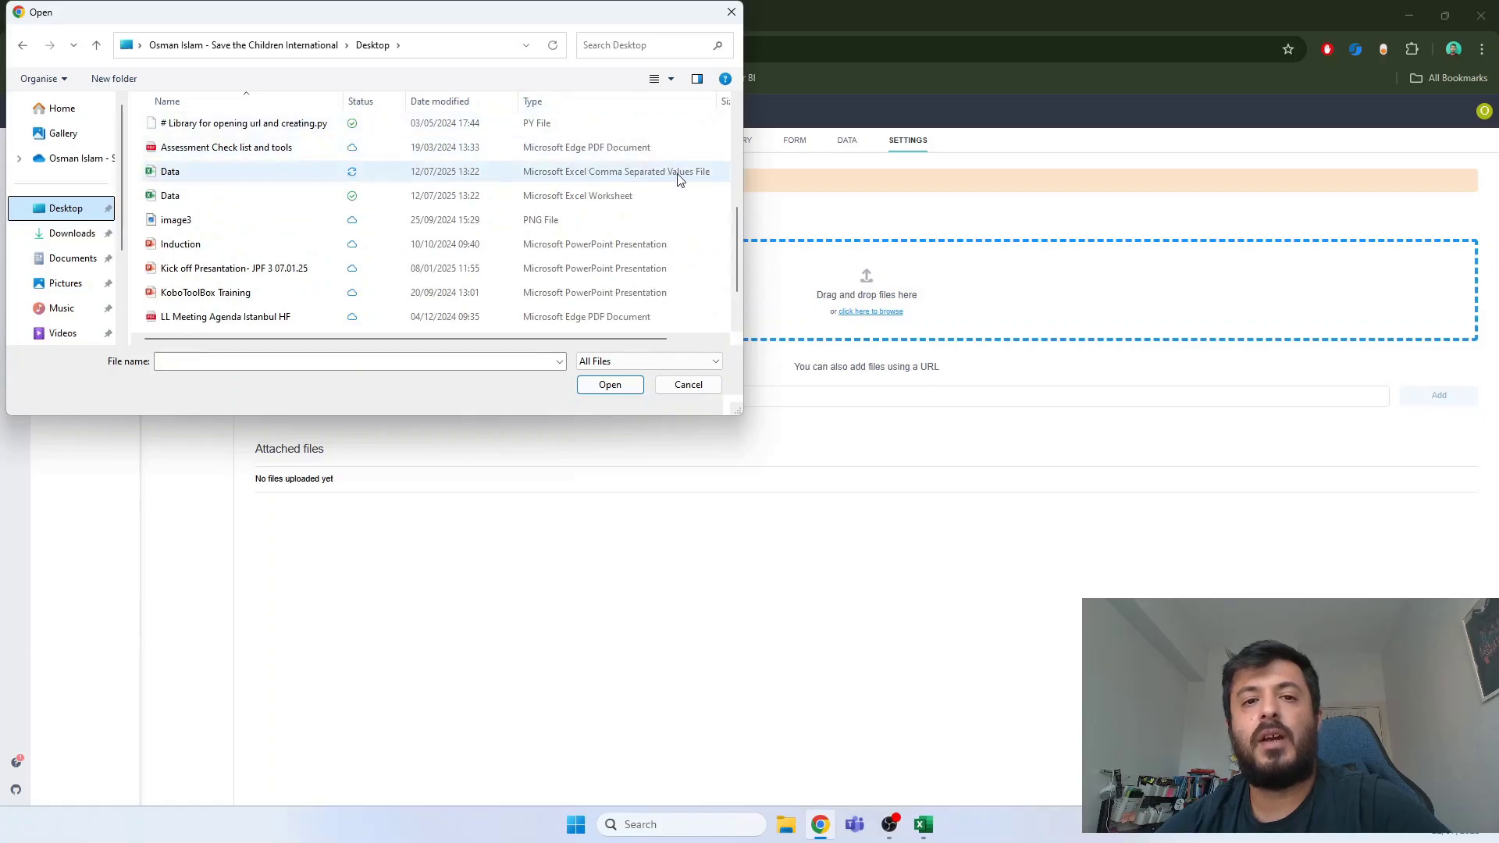
{"action": "double_click", "coordinate": [591, 174]}
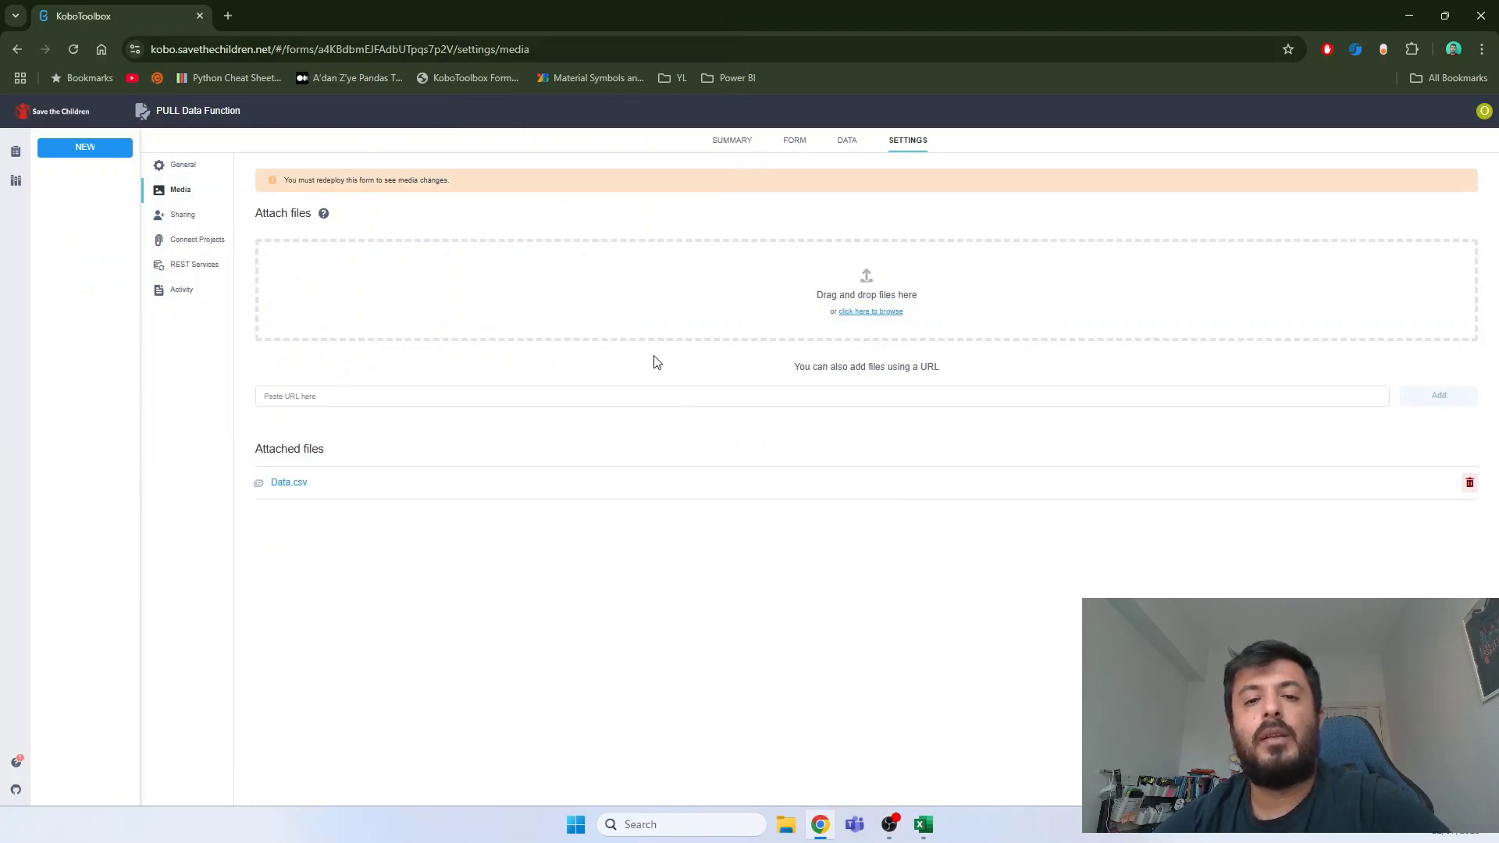
- Download the project's form as XLS and open the downloaded workbook in Excel with editing enabled
{"action": "left_click", "coordinate": [793, 149]}
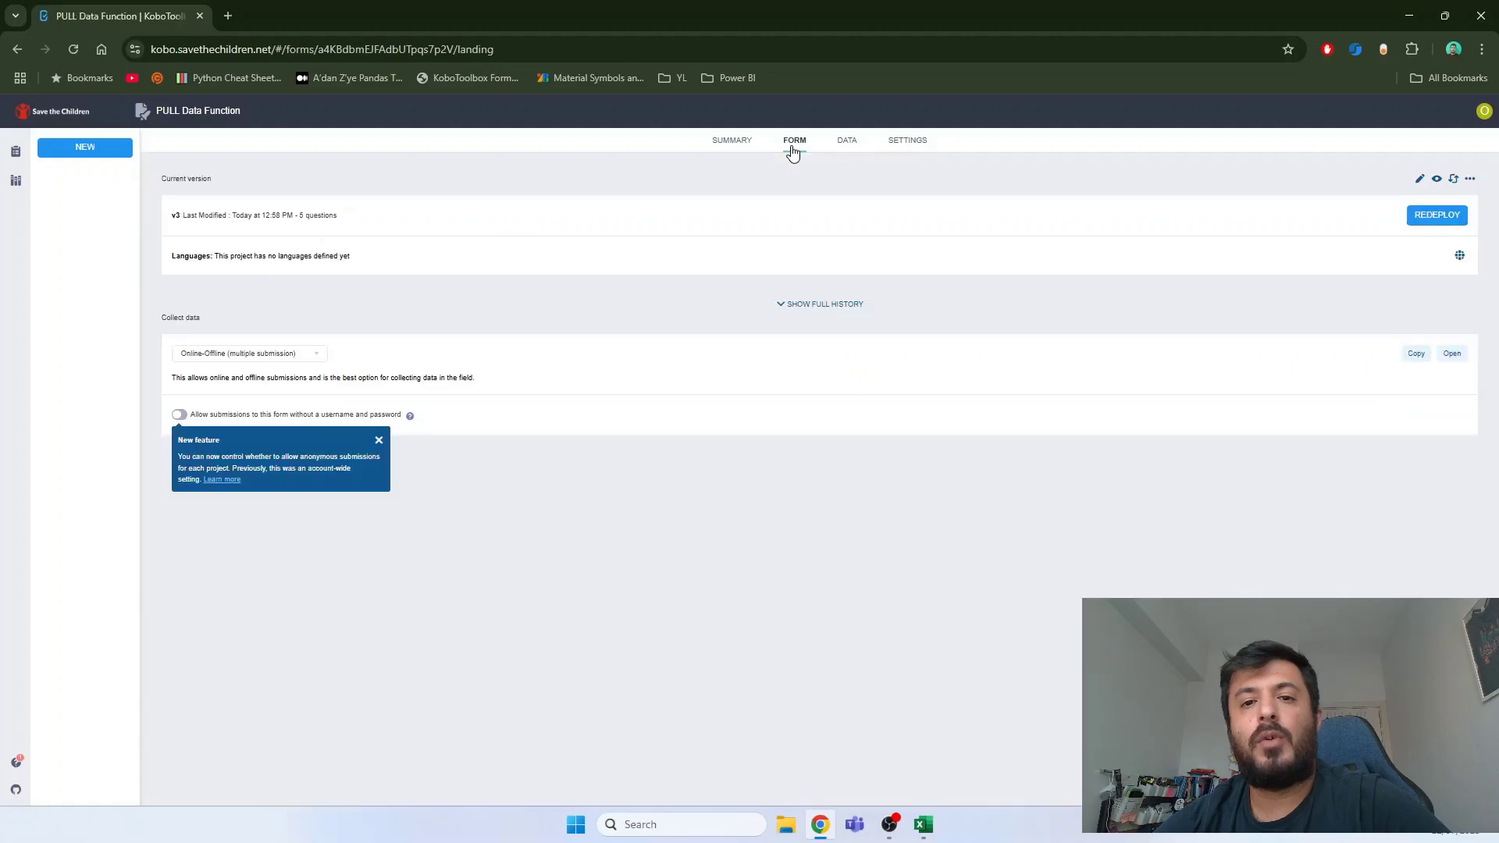
{"action": "left_click", "coordinate": [1470, 179]}
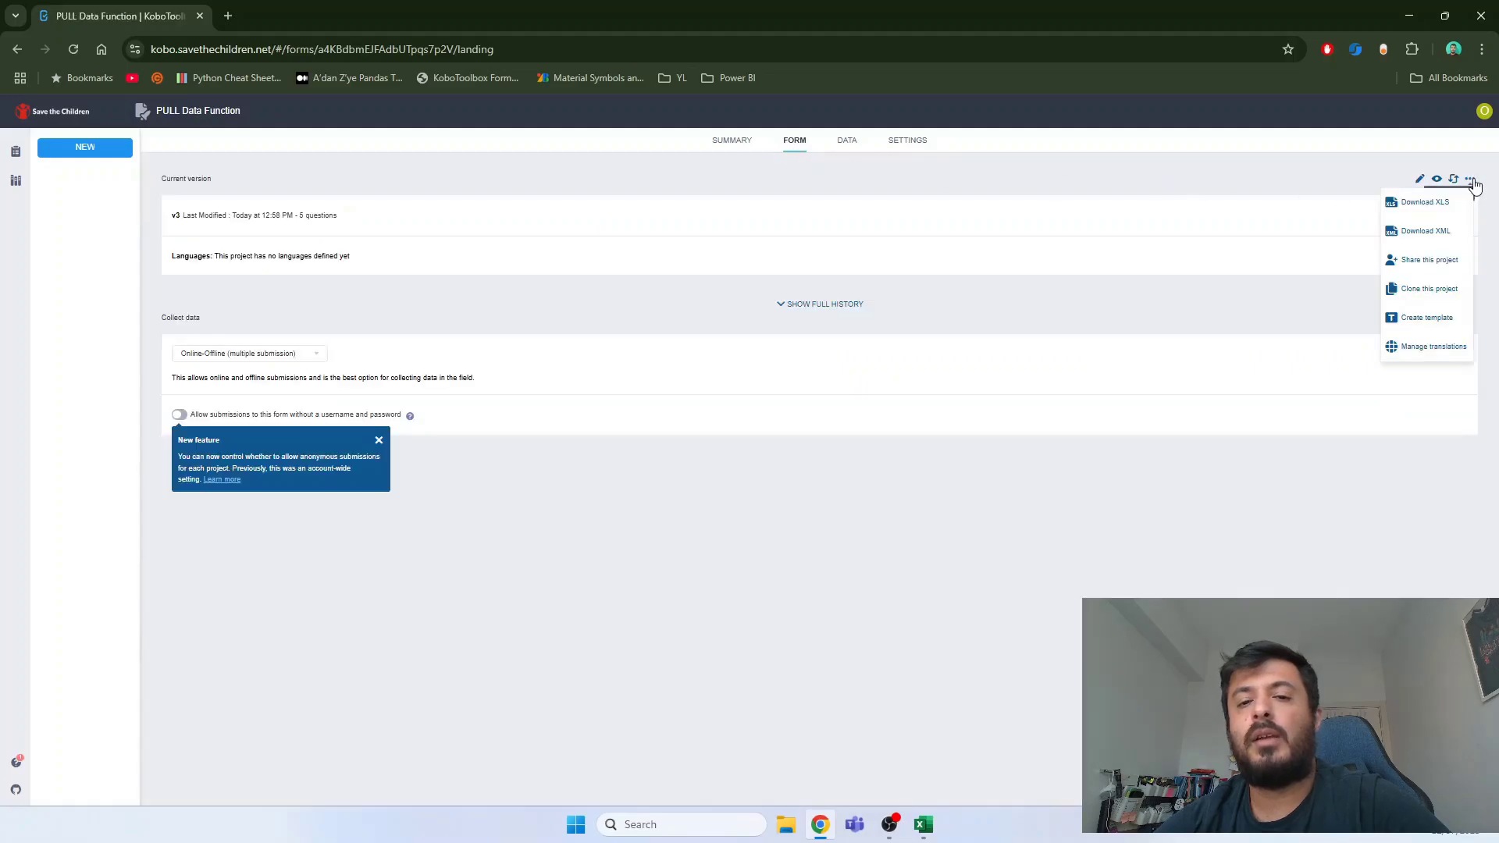
{"action": "left_click", "coordinate": [1446, 201]}
{"action": "left_click", "coordinate": [1470, 179]}
{"action": "left_click", "coordinate": [1425, 204]}
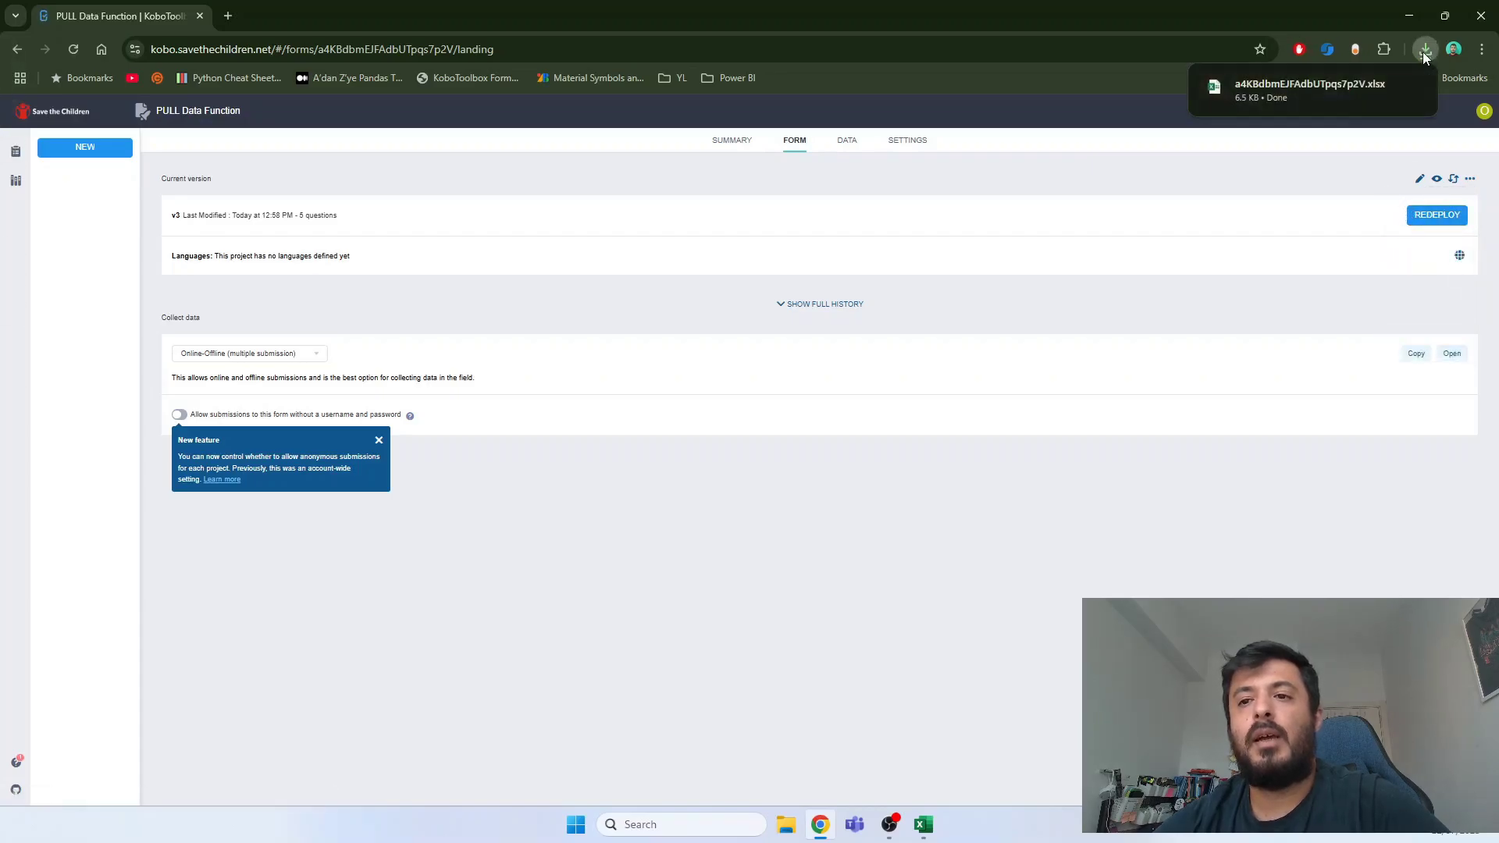
{"action": "key", "text": "alt+Tab"}
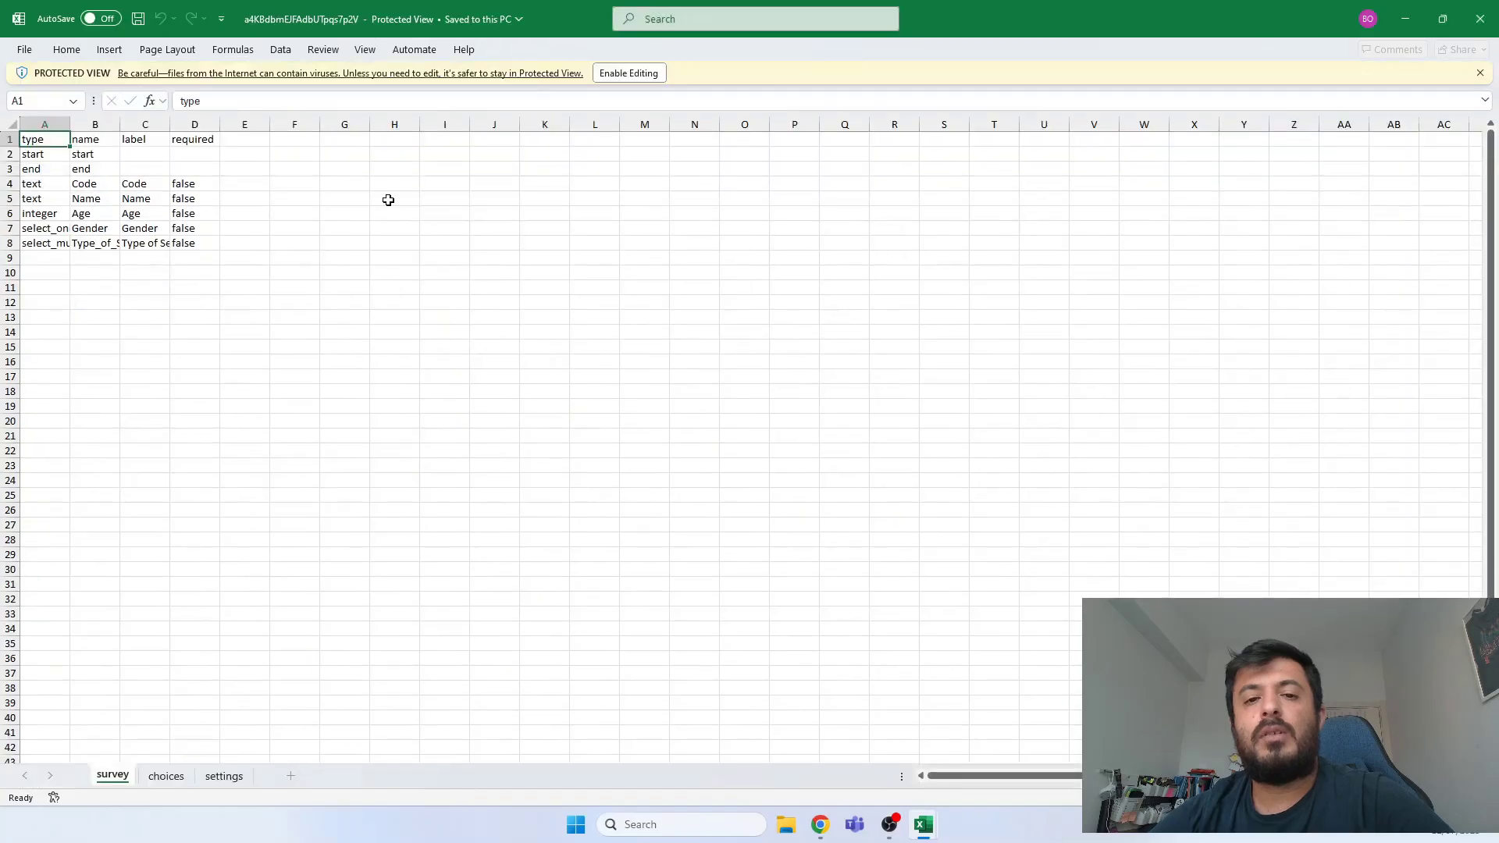
{"action": "left_click", "coordinate": [634, 72]}
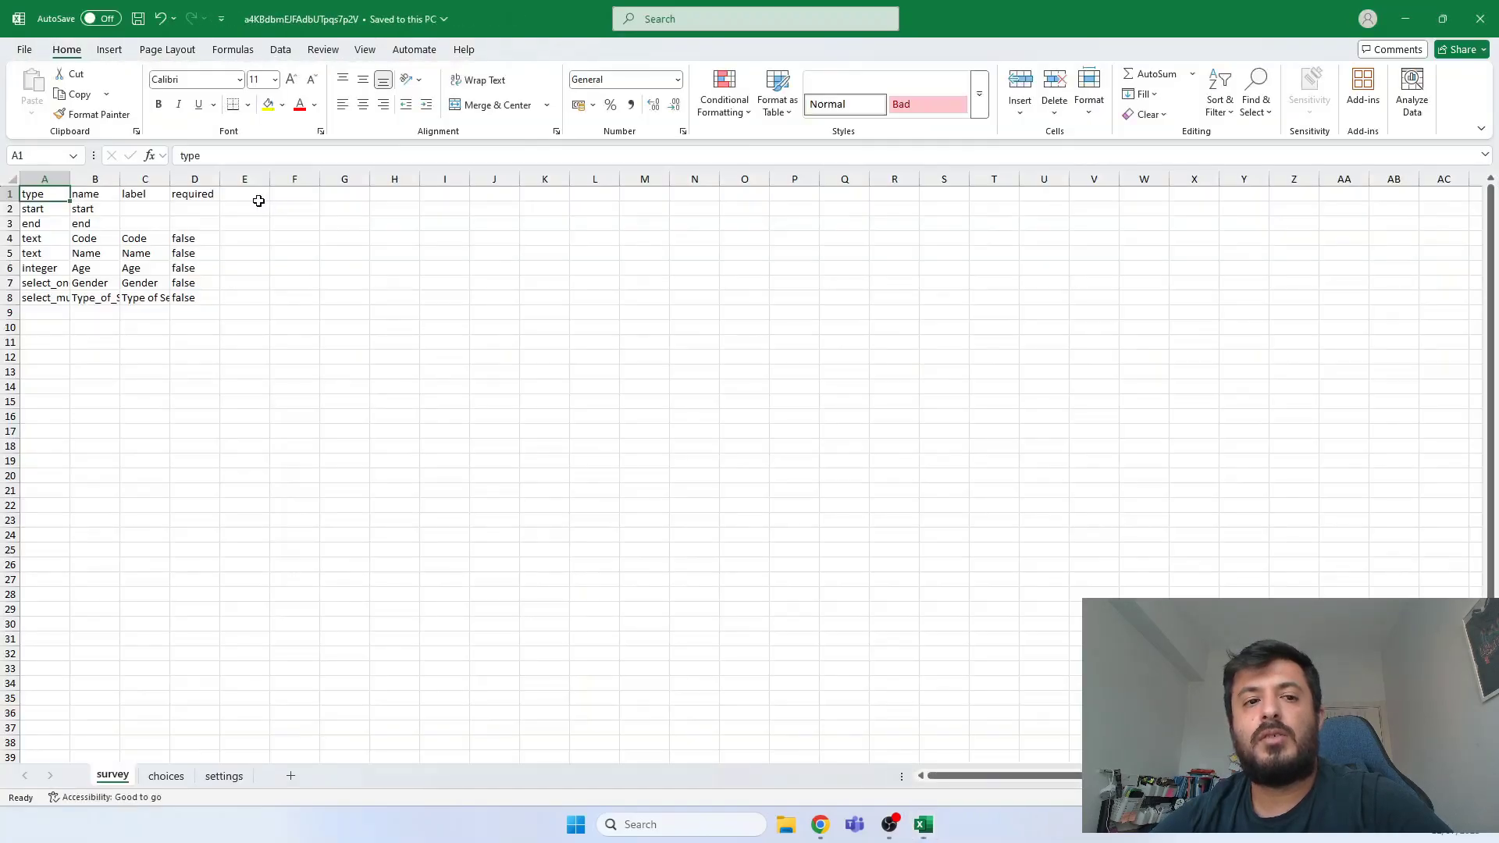
- Add the header calculate in cell E1 of the survey sheet and widen column E
{"action": "double_click", "coordinate": [240, 193]}
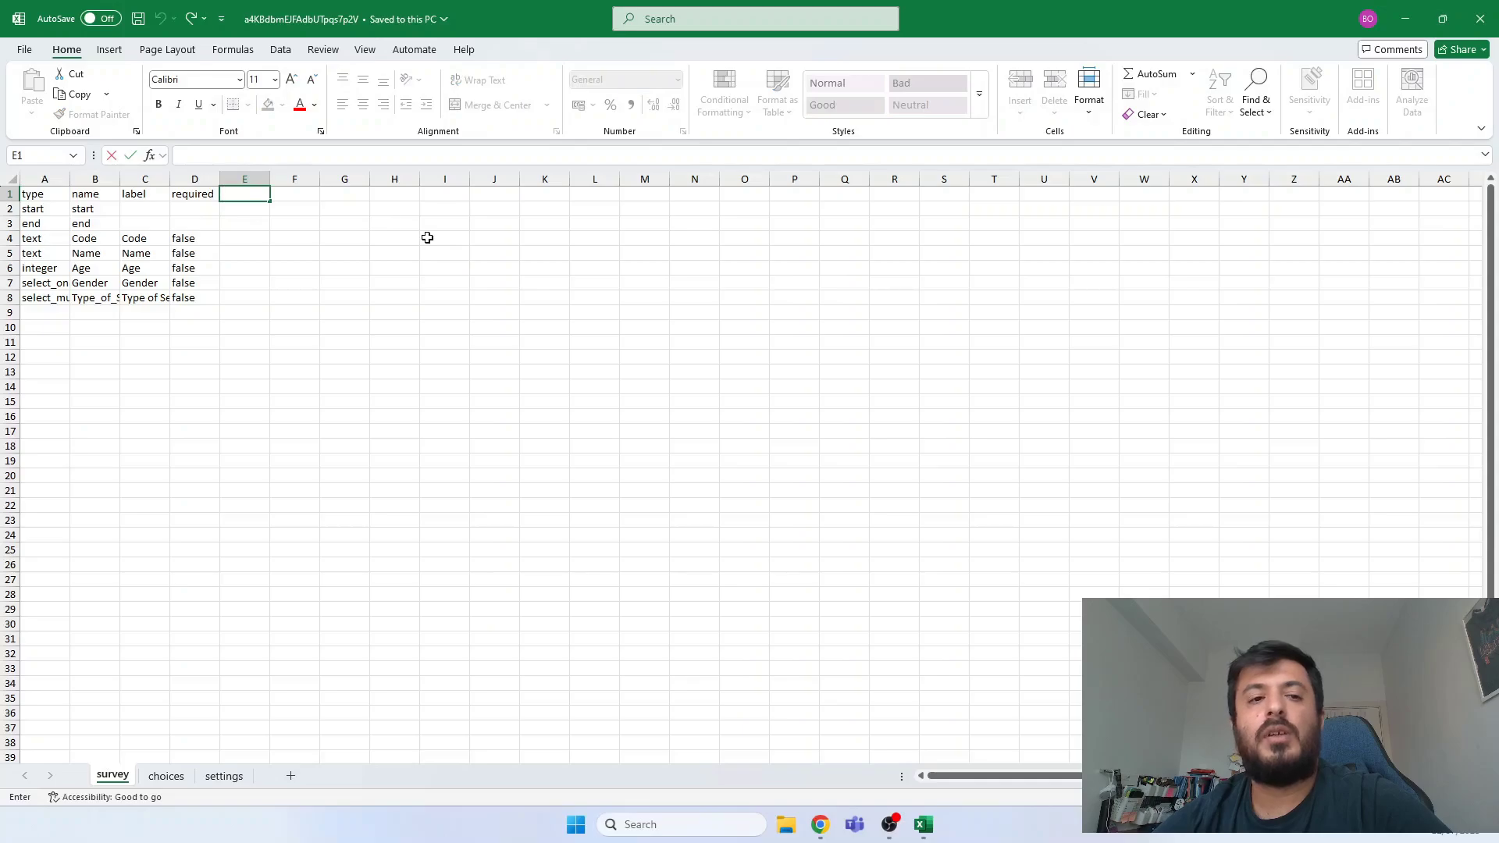
{"action": "type", "text": "cak"}
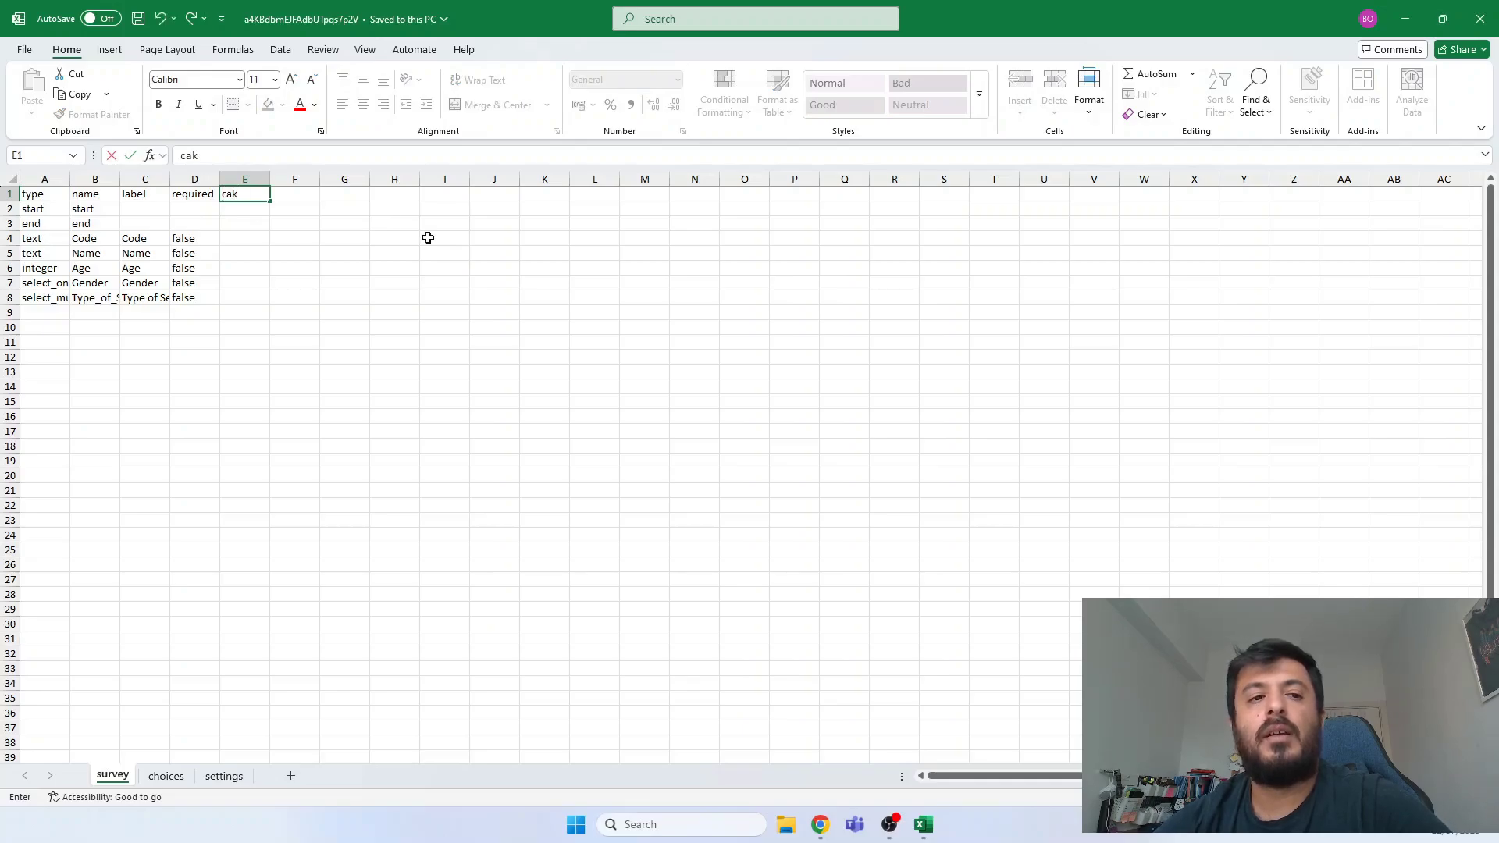
{"action": "key", "text": "Return"}
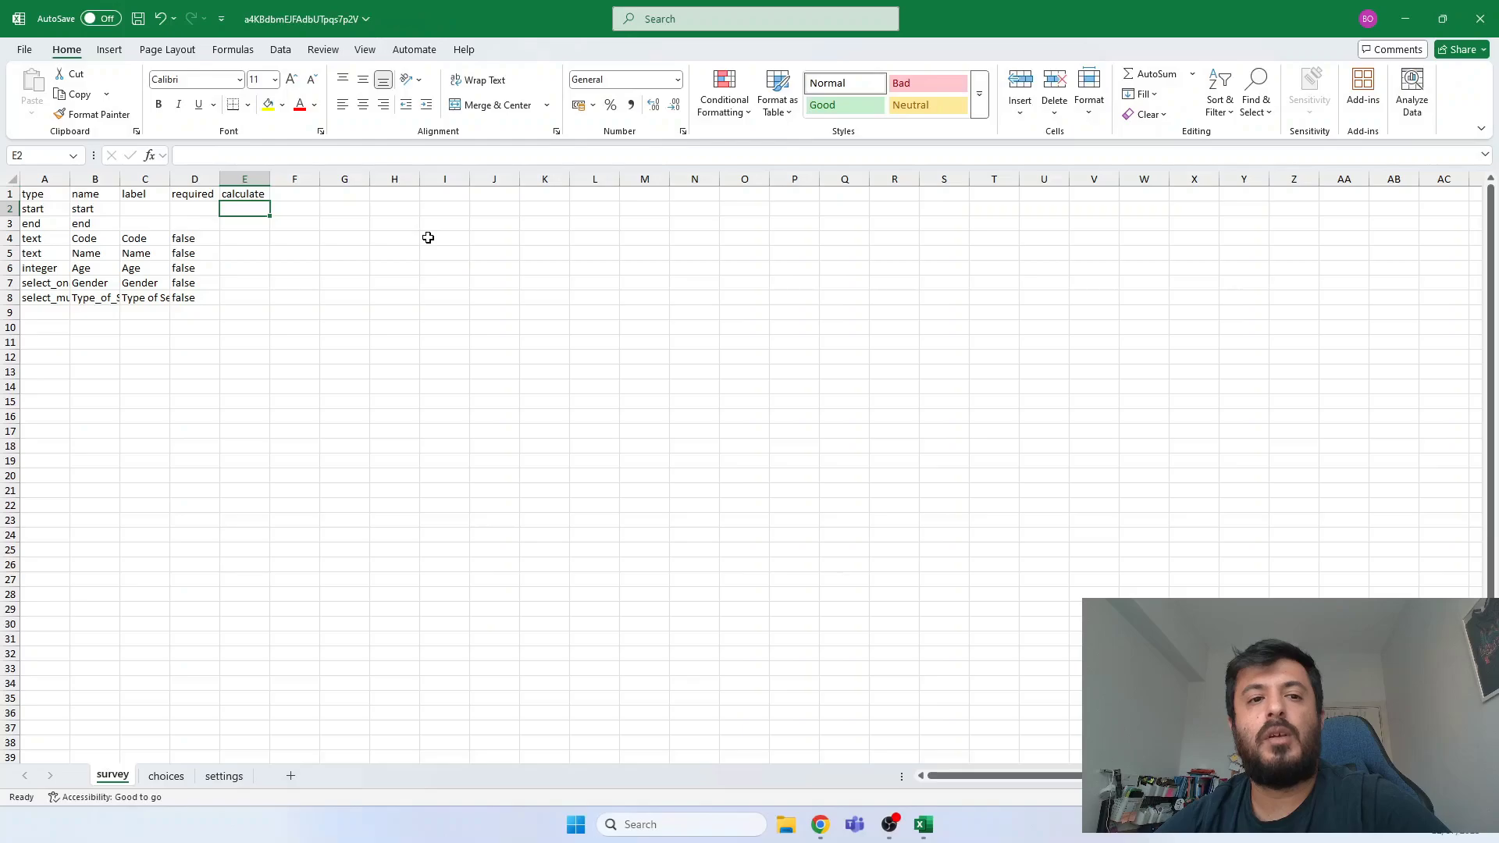
{"action": "left_click_drag", "start_coordinate": [270, 179], "coordinate": [432, 179]}
- Start the Name question's expression in E5 with pulldate("Data","Name", after checking the Name column in the Data workbook
{"action": "double_click", "coordinate": [278, 253]}
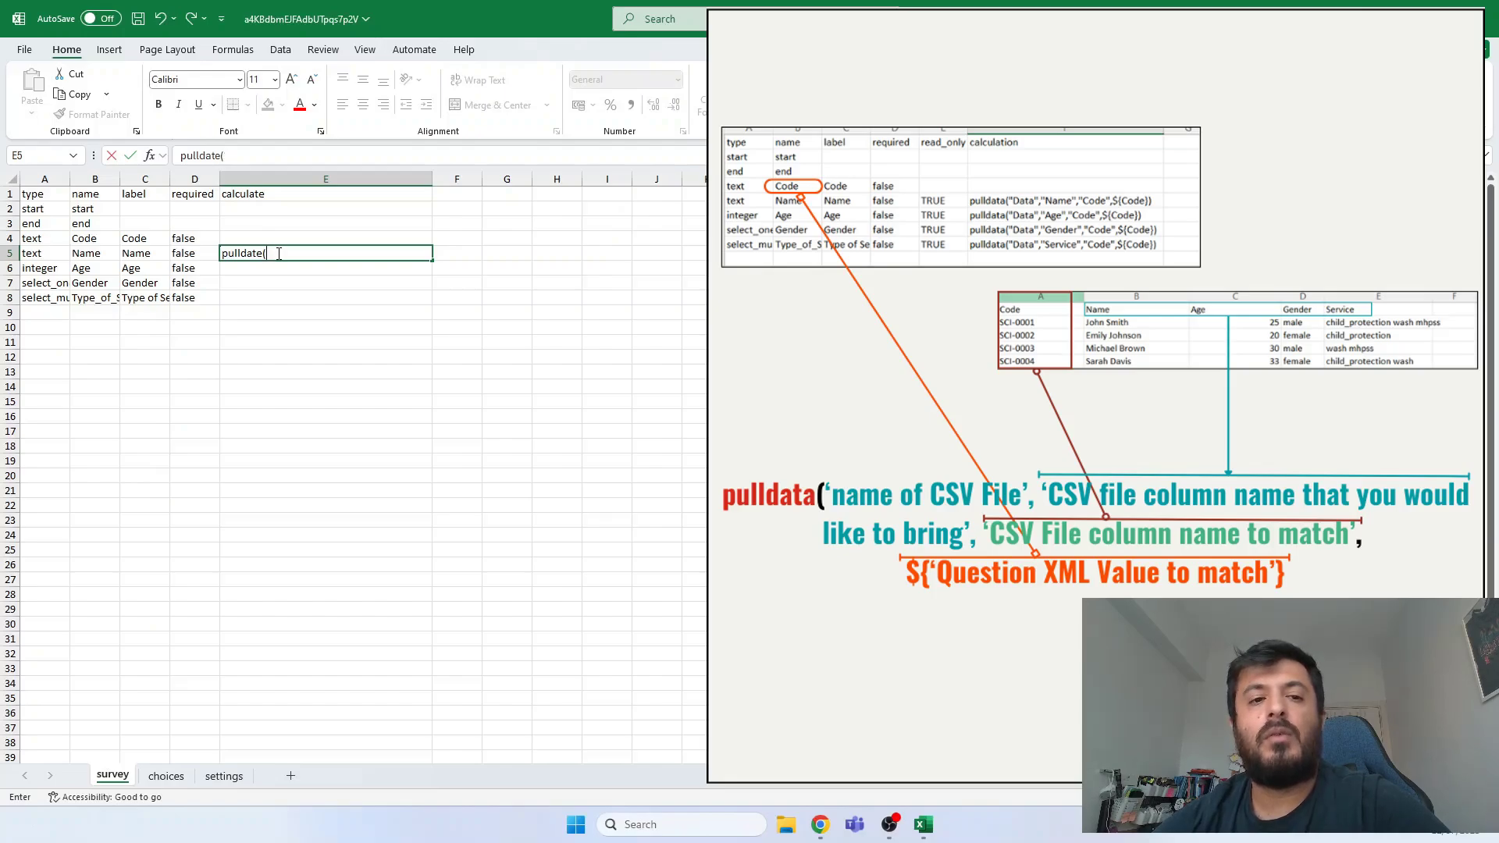
{"action": "type", "text": "Data\","}
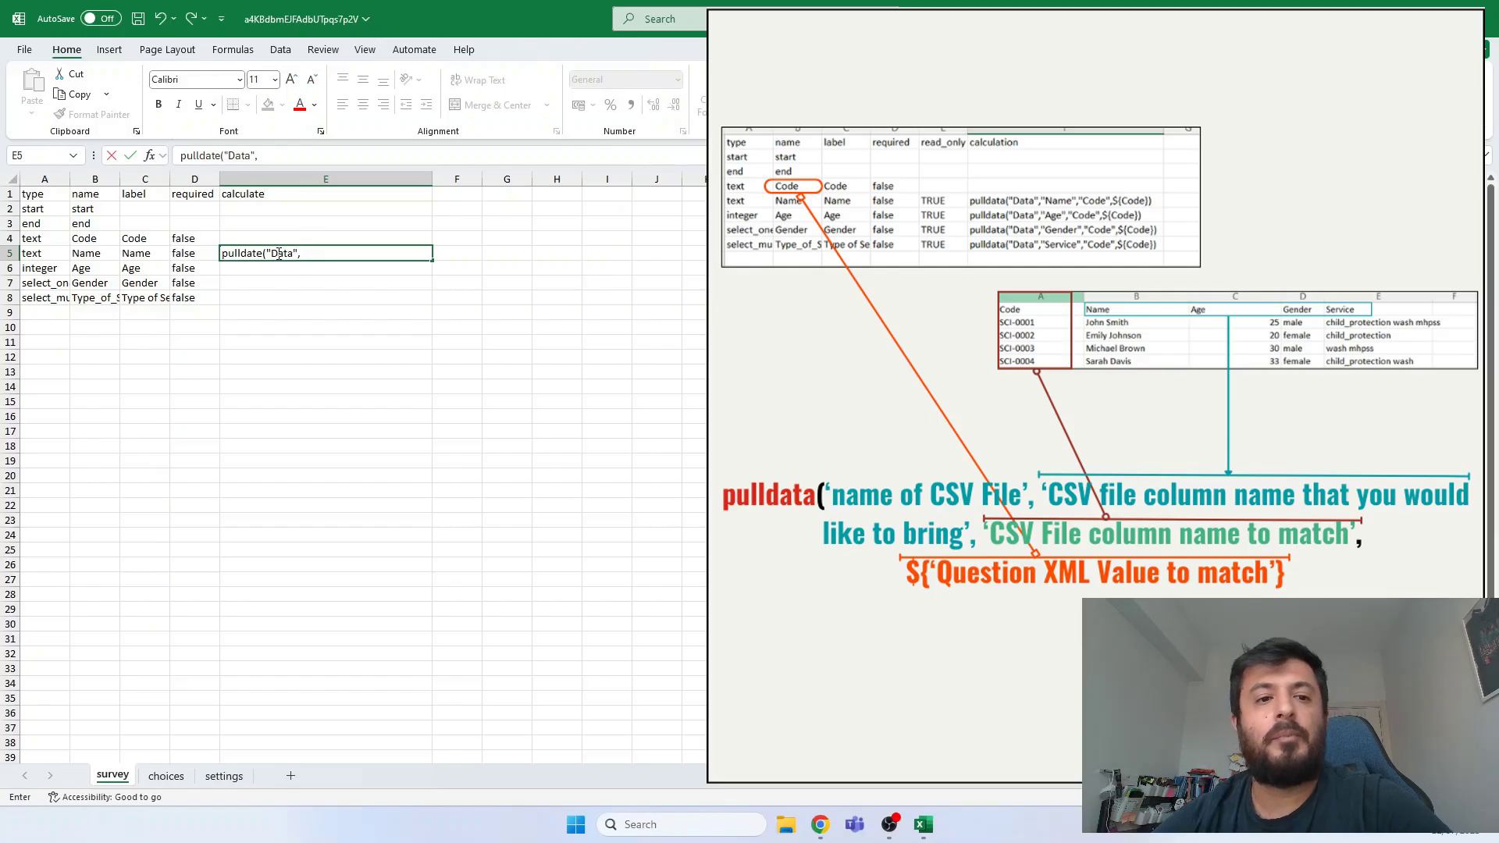
{"action": "type", "text": "\""}
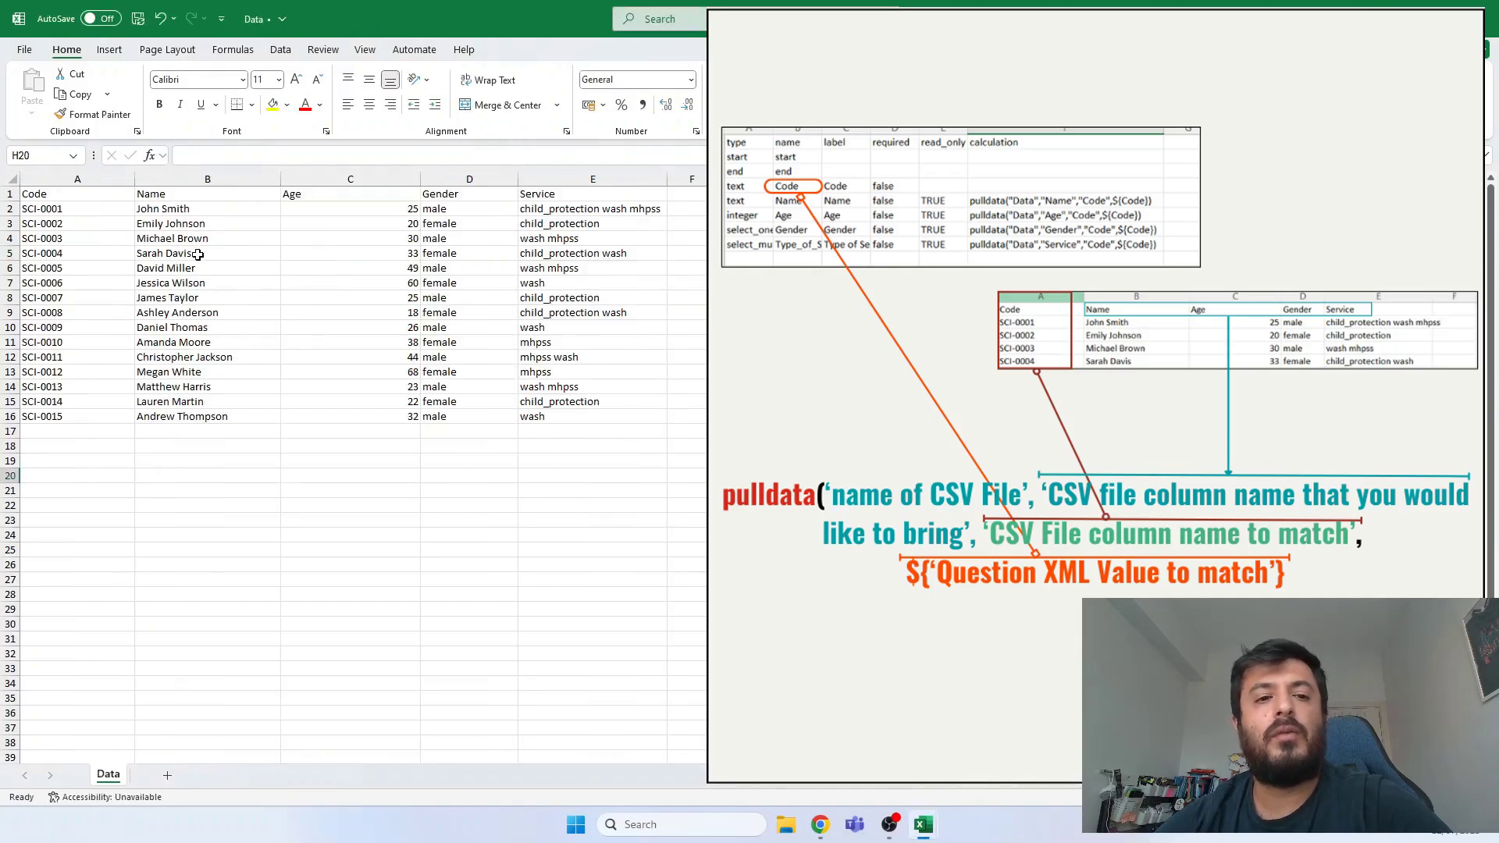
{"action": "left_click_drag", "start_coordinate": [181, 195], "coordinate": [210, 419]}
{"action": "key", "text": "alt+Tab"}
{"action": "double_click", "coordinate": [322, 254]}
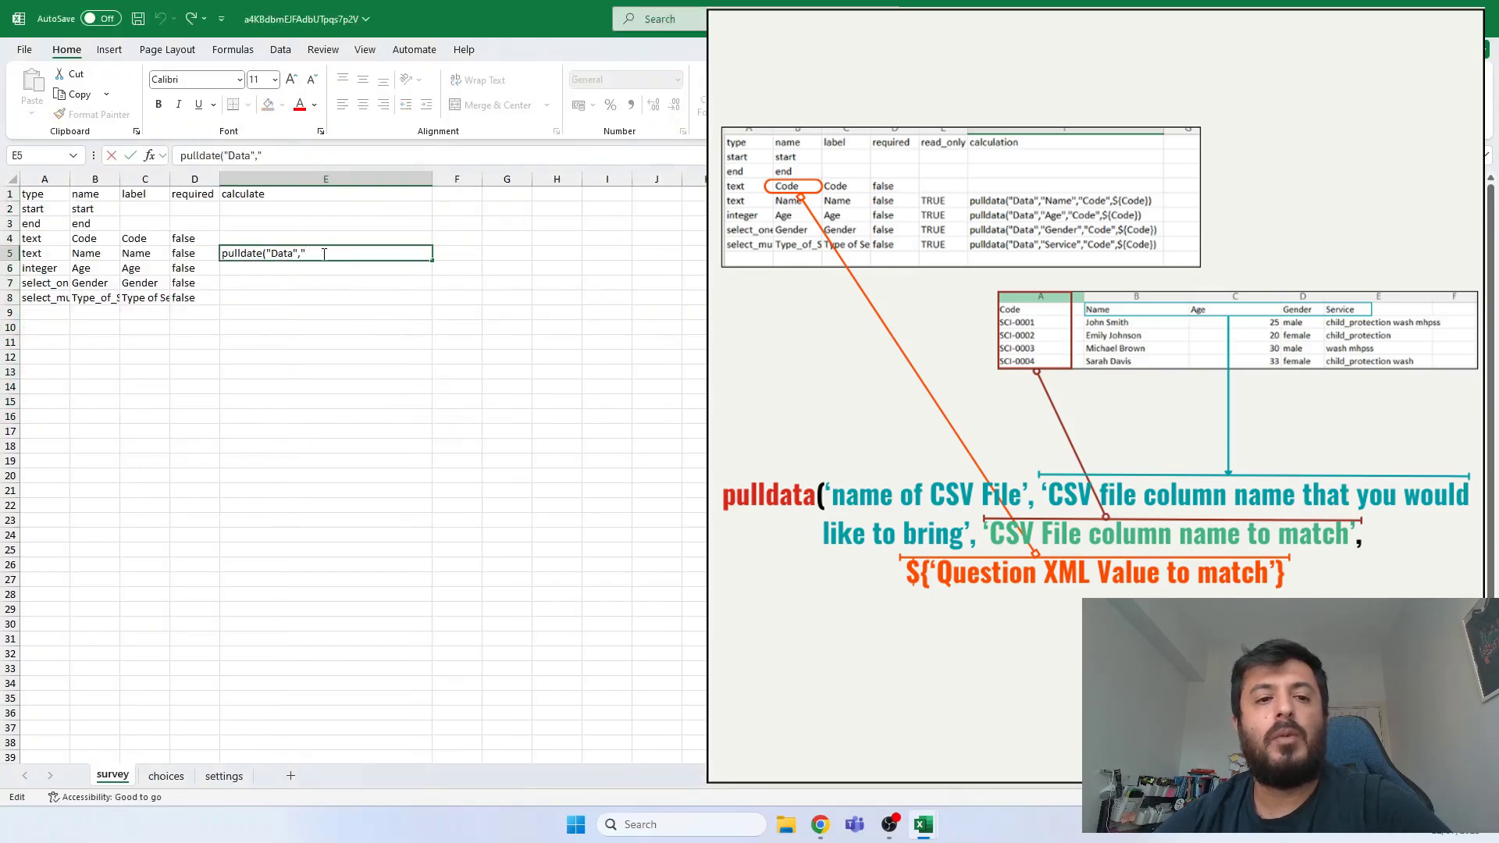
{"action": "type", "text": "Name\","}
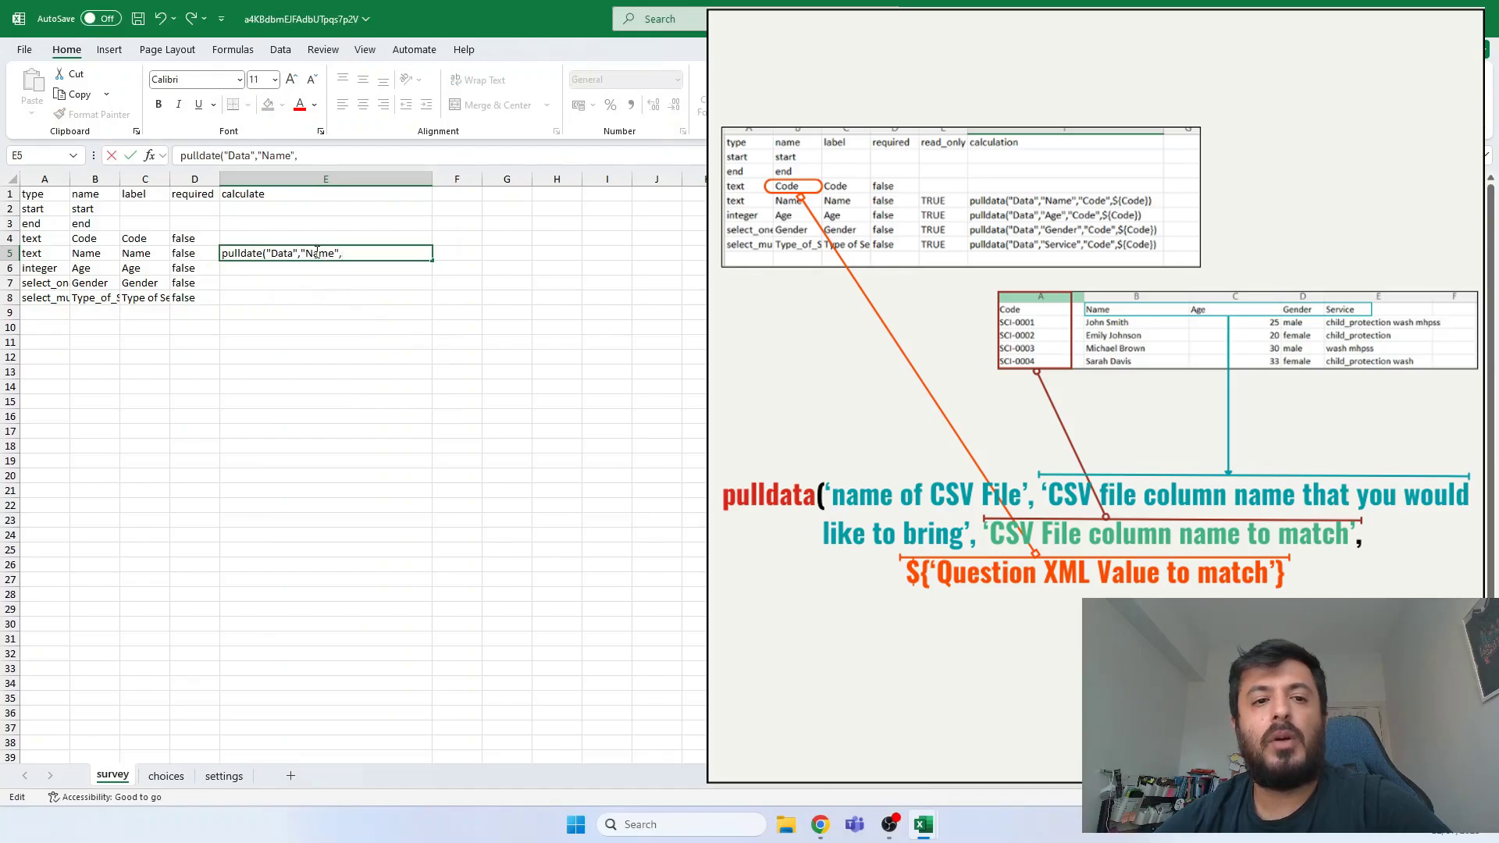
- Check the Code column in the Data workbook and extend the E5 expression with "Code",${
{"action": "key", "text": "alt+Tab"}
{"action": "left_click_drag", "start_coordinate": [70, 196], "coordinate": [73, 409]}
{"action": "key", "text": "alt+Tab"}
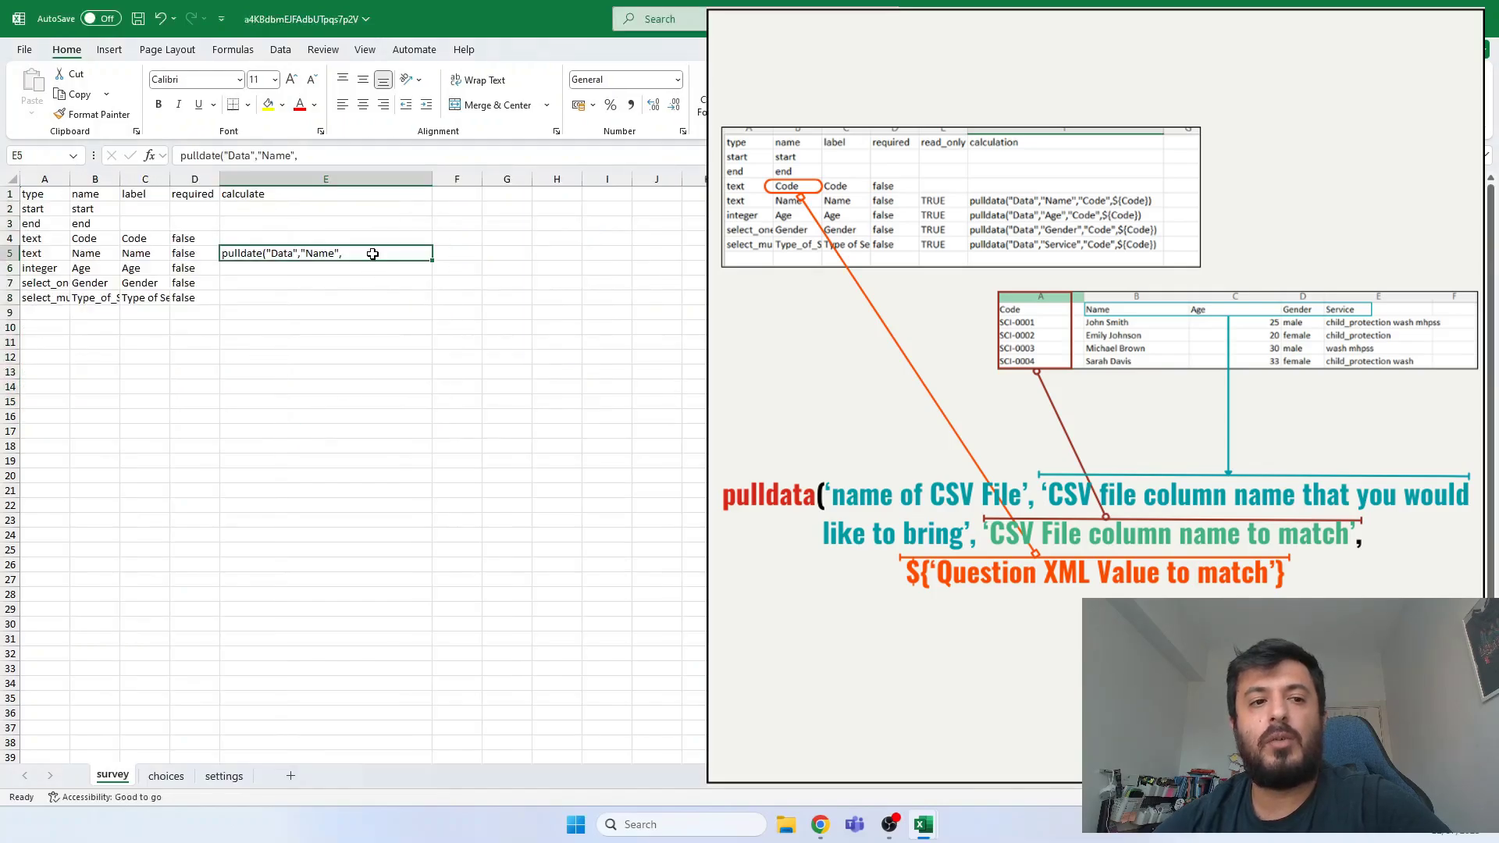
{"action": "type", "text": "Code\",${"}
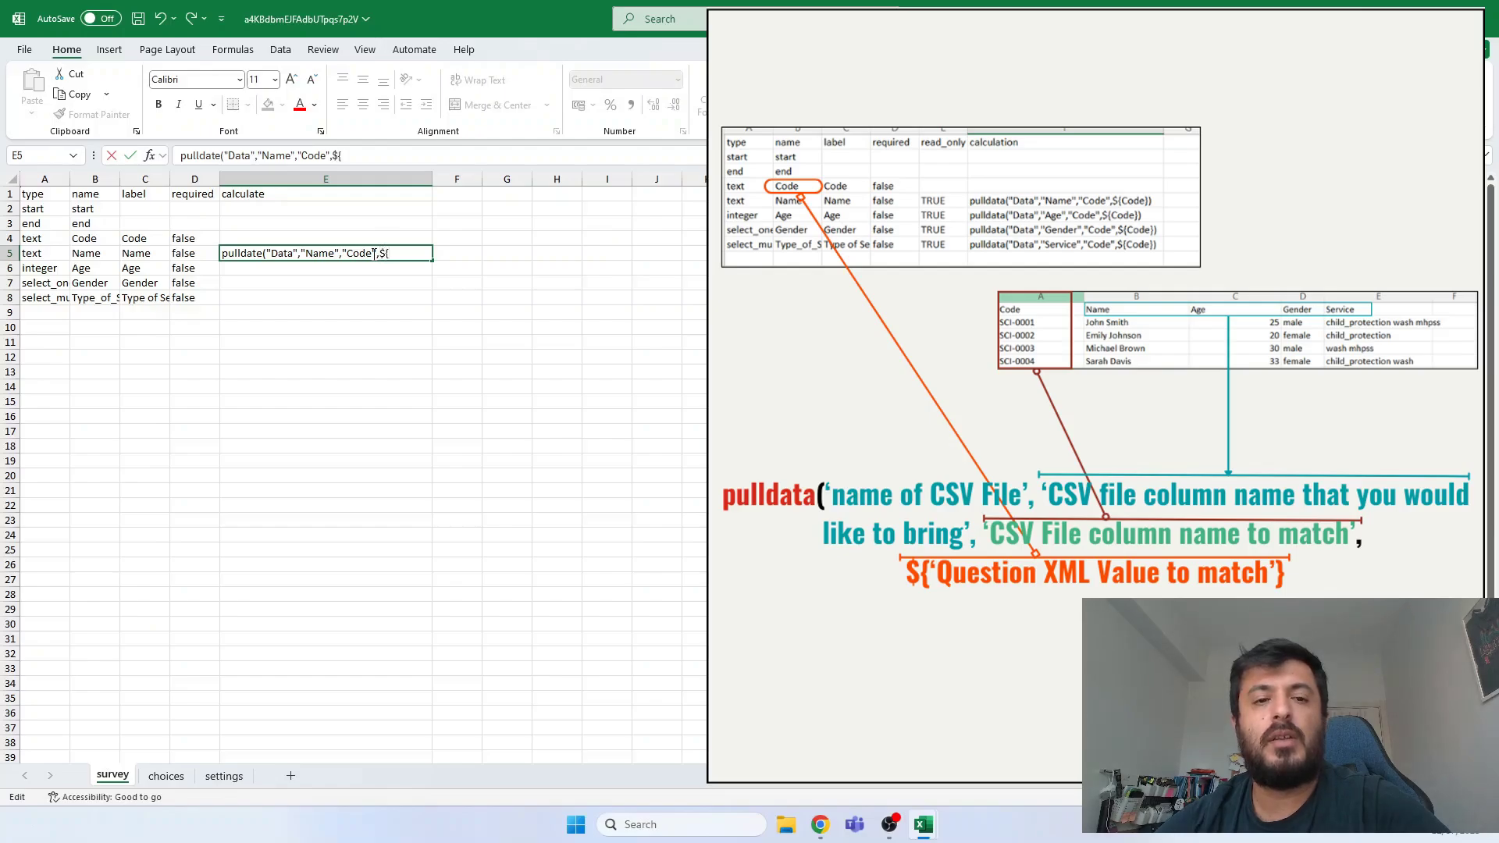
{"action": "key", "text": "Return"}
{"action": "left_click", "coordinate": [397, 256]}
- Switch to KoboToolbox in Chrome, dismiss the new-feature notice on the form page, and return to the survey workbook
{"action": "left_click", "coordinate": [821, 825]}
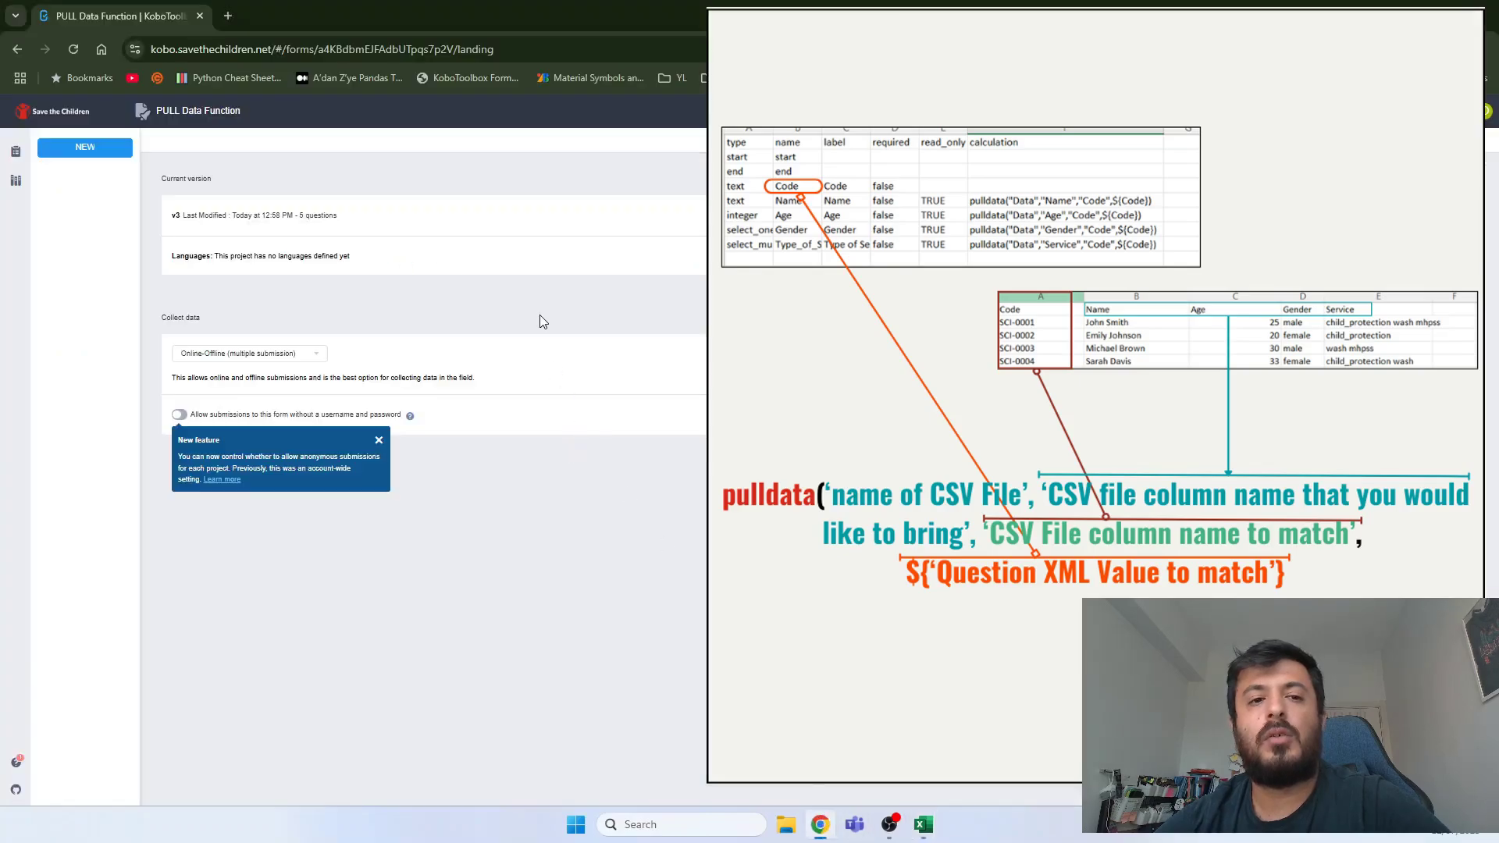
{"action": "left_click", "coordinate": [379, 442]}
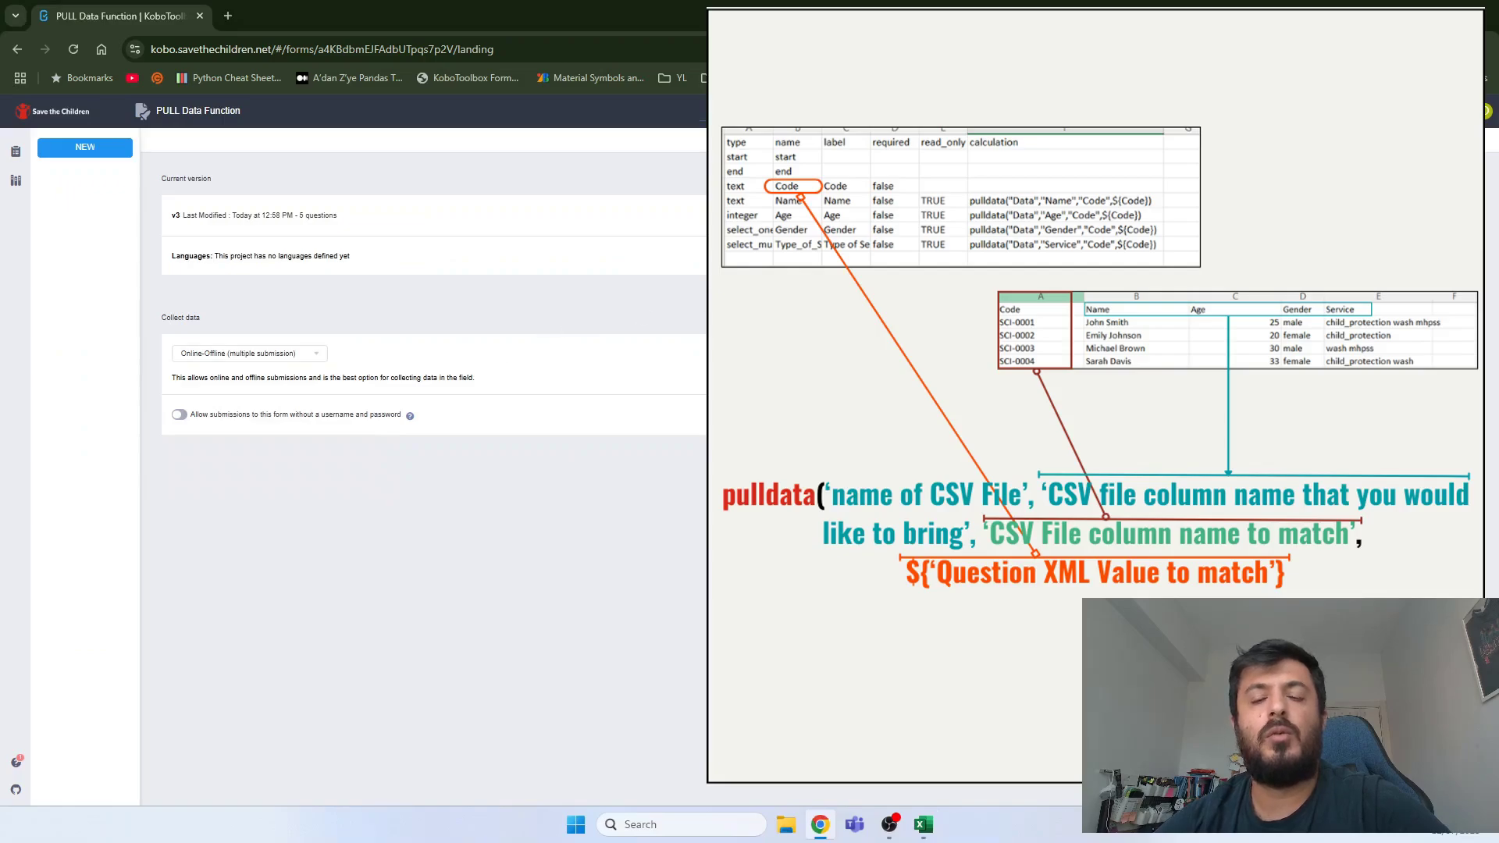
{"action": "key", "text": "alt+Tab"}
- Copy the Code question's name from B4 and complete the E5 expression with Code})
{"action": "left_click", "coordinate": [223, 300]}
{"action": "left_click", "coordinate": [92, 239]}
{"action": "double_click", "coordinate": [192, 155]}
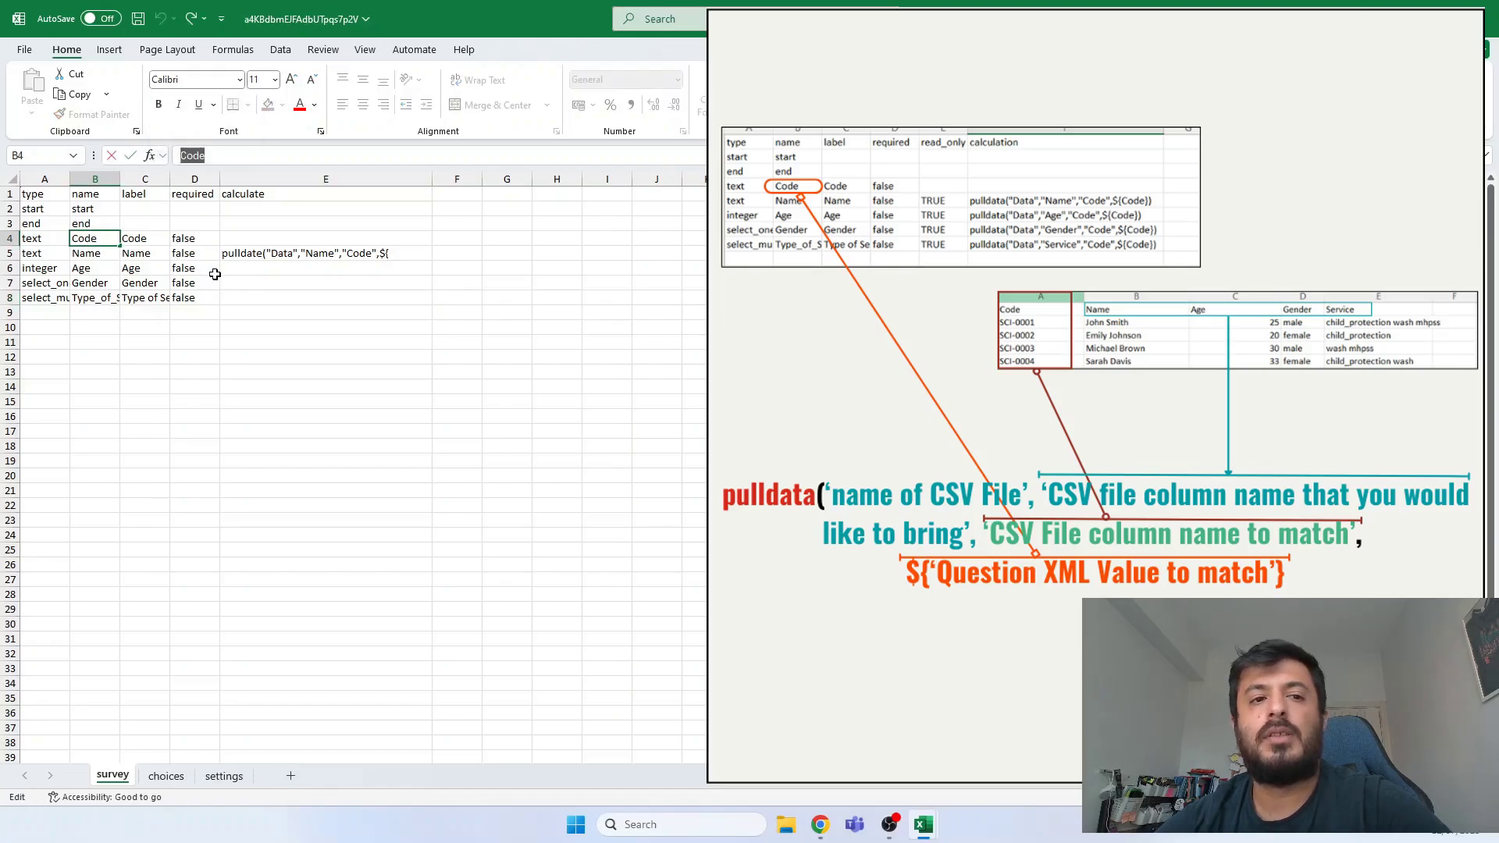
{"action": "left_click", "coordinate": [392, 253]}
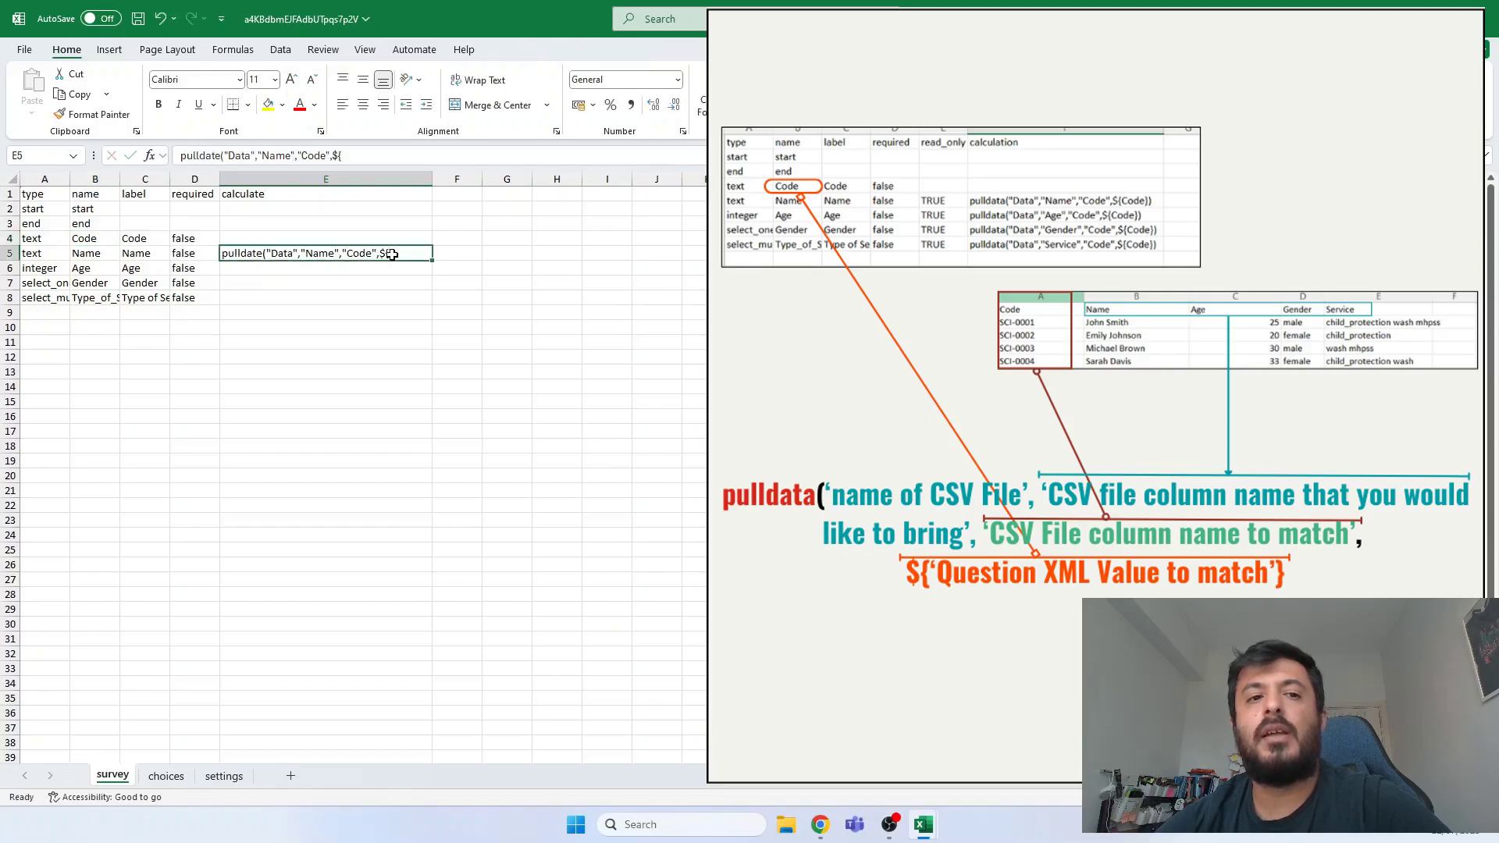
{"action": "double_click", "coordinate": [412, 254]}
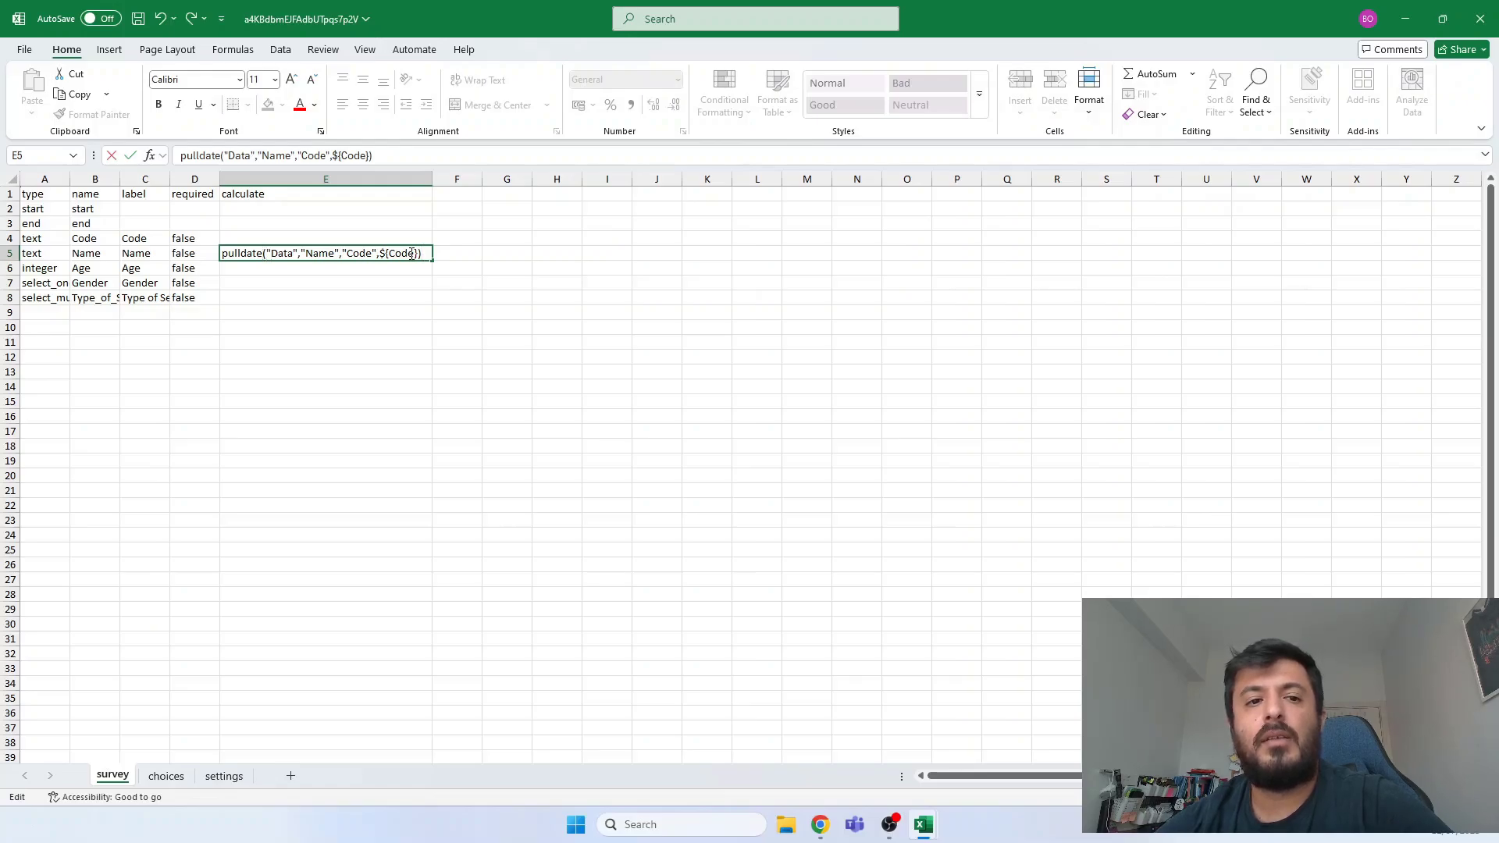
- Correct the function name in E5 to pulldata and fill the expression down to E8
{"action": "key", "text": "BackSpace"}
{"action": "type", "text": "a"}
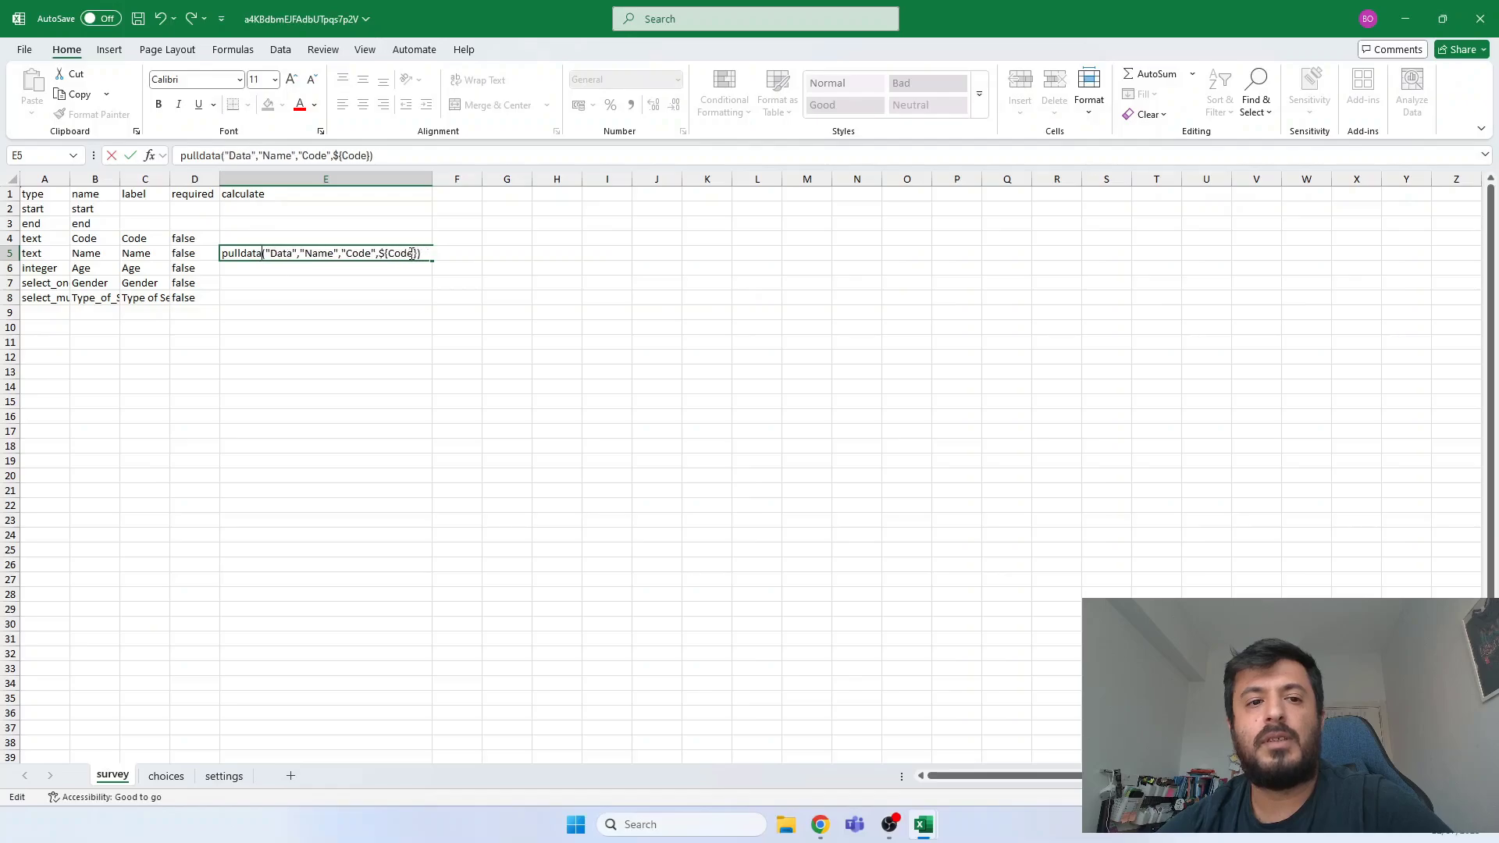
{"action": "key", "text": "Return"}
{"action": "left_click", "coordinate": [410, 253]}
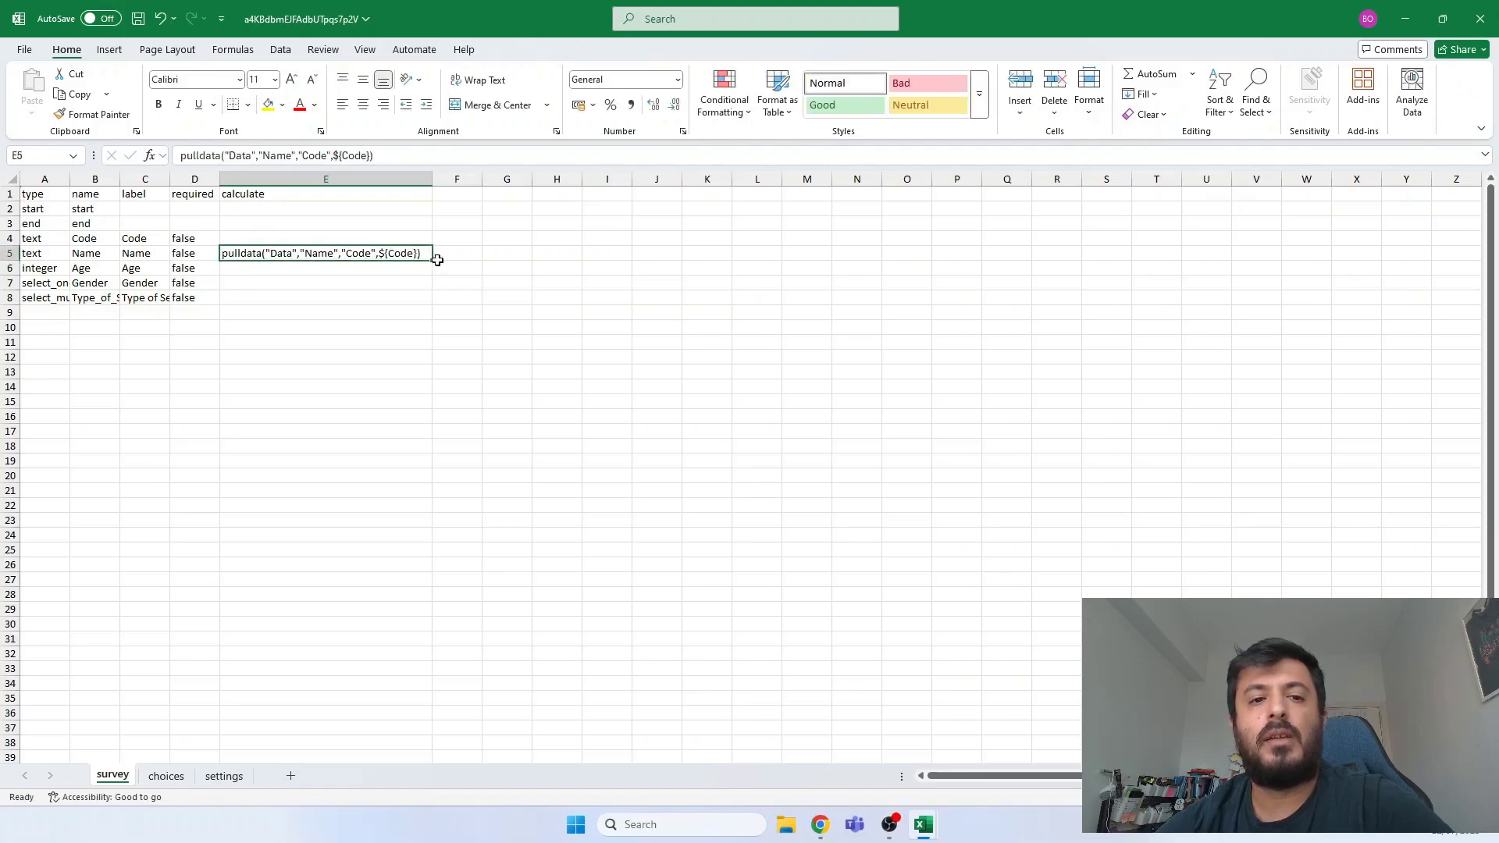
{"action": "left_click_drag", "start_coordinate": [434, 262], "coordinate": [426, 311]}
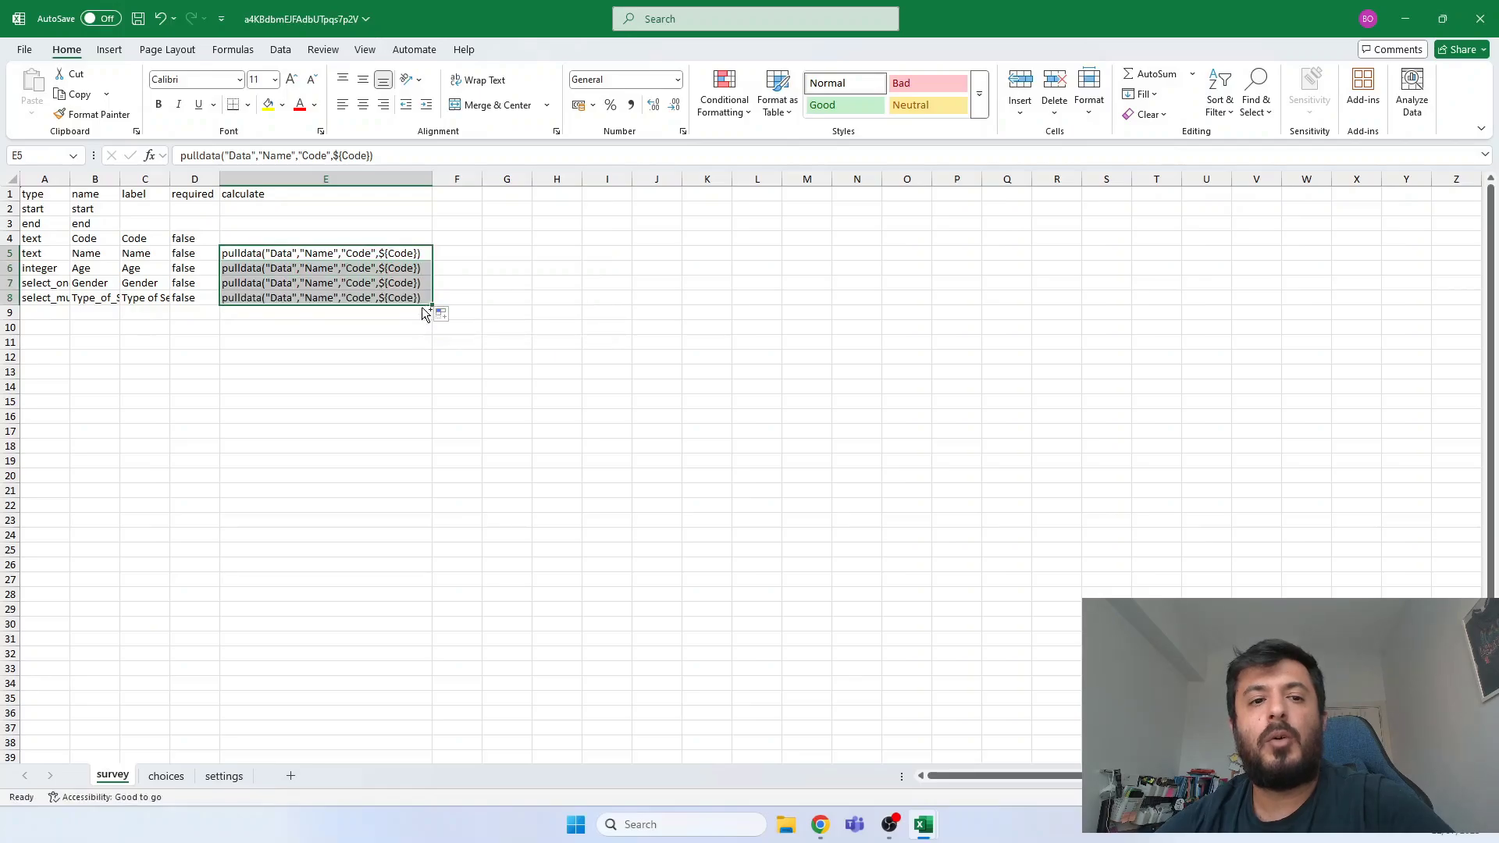
- Replace the retrieved column name in the Age question's expression in E6 with Age
{"action": "double_click", "coordinate": [320, 268]}
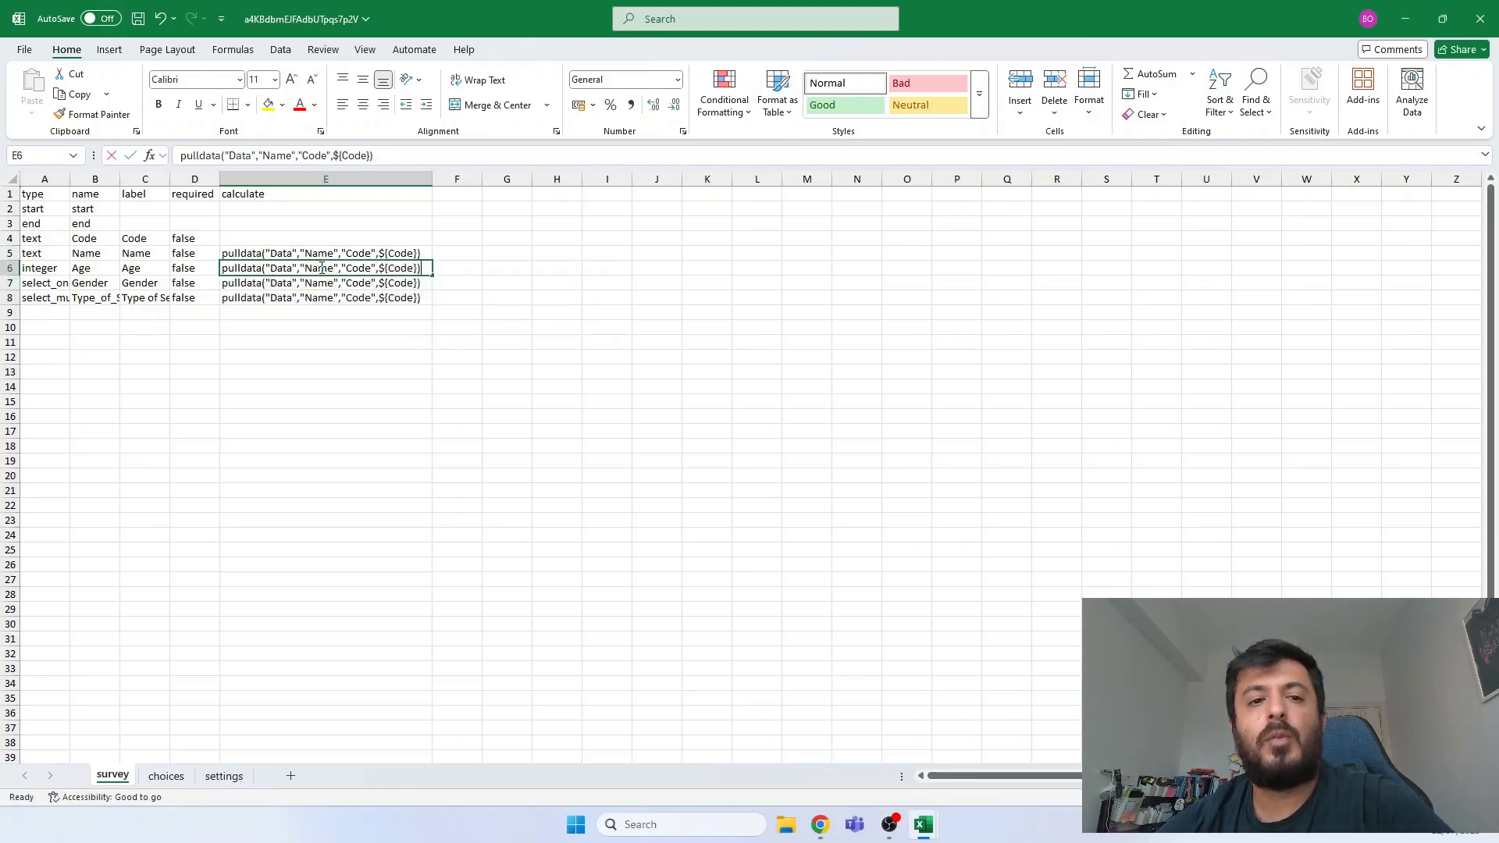
{"action": "double_click", "coordinate": [320, 267]}
{"action": "type", "text": "Age"}
{"action": "key", "text": "Return"}
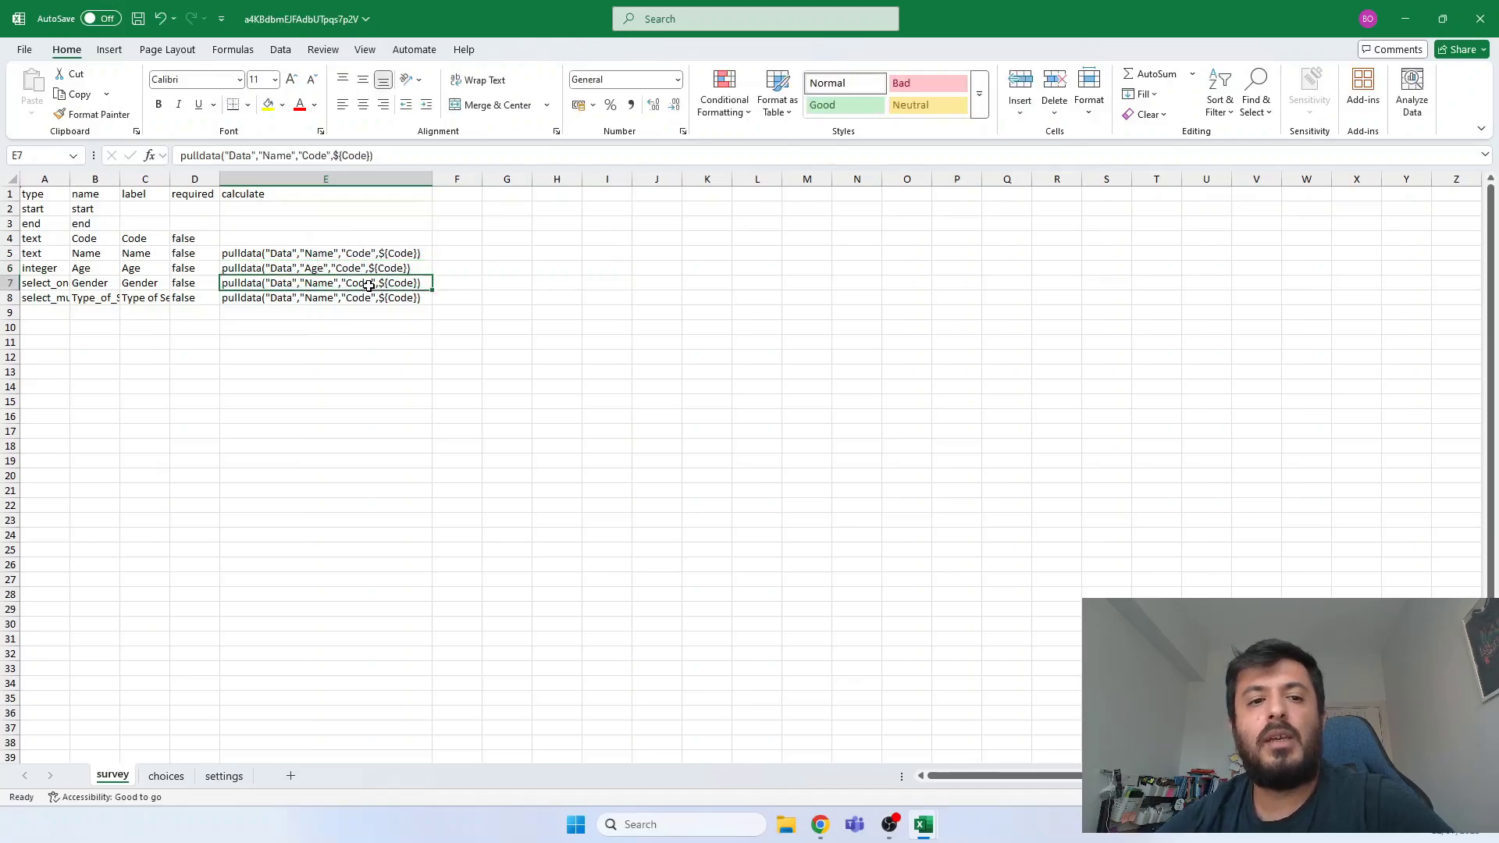
- Check the Age and Gender headers in the Data workbook and set the retrieved column in E7's expression to Gender
{"action": "key", "text": "alt+Tab"}
{"action": "left_click", "coordinate": [290, 194]}
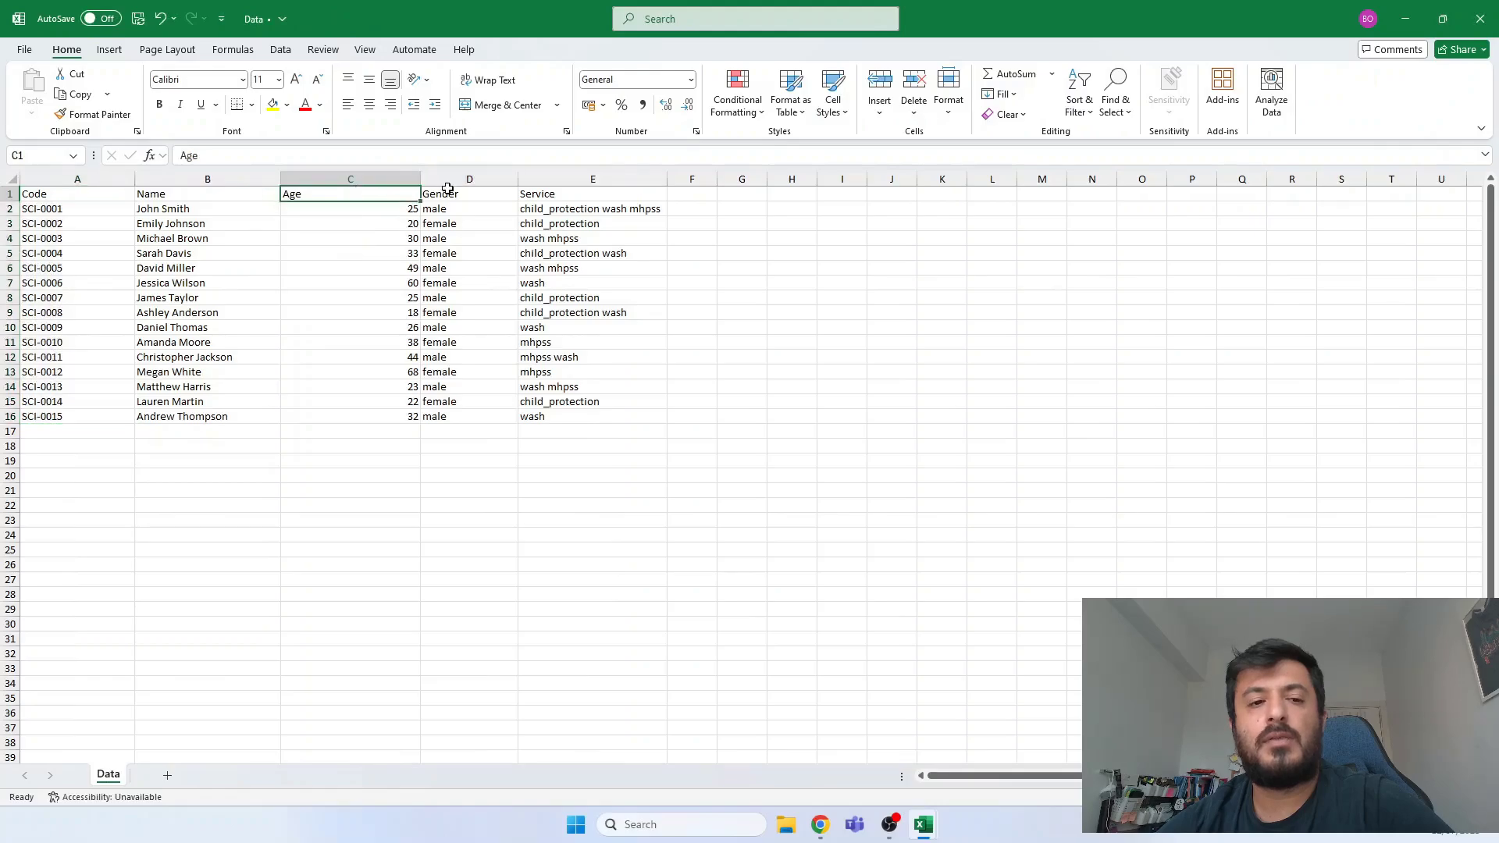
{"action": "left_click", "coordinate": [447, 192]}
{"action": "key", "text": "alt+Tab"}
{"action": "double_click", "coordinate": [317, 282]}
{"action": "double_click", "coordinate": [317, 282]}
{"action": "type", "text": "Gender"}
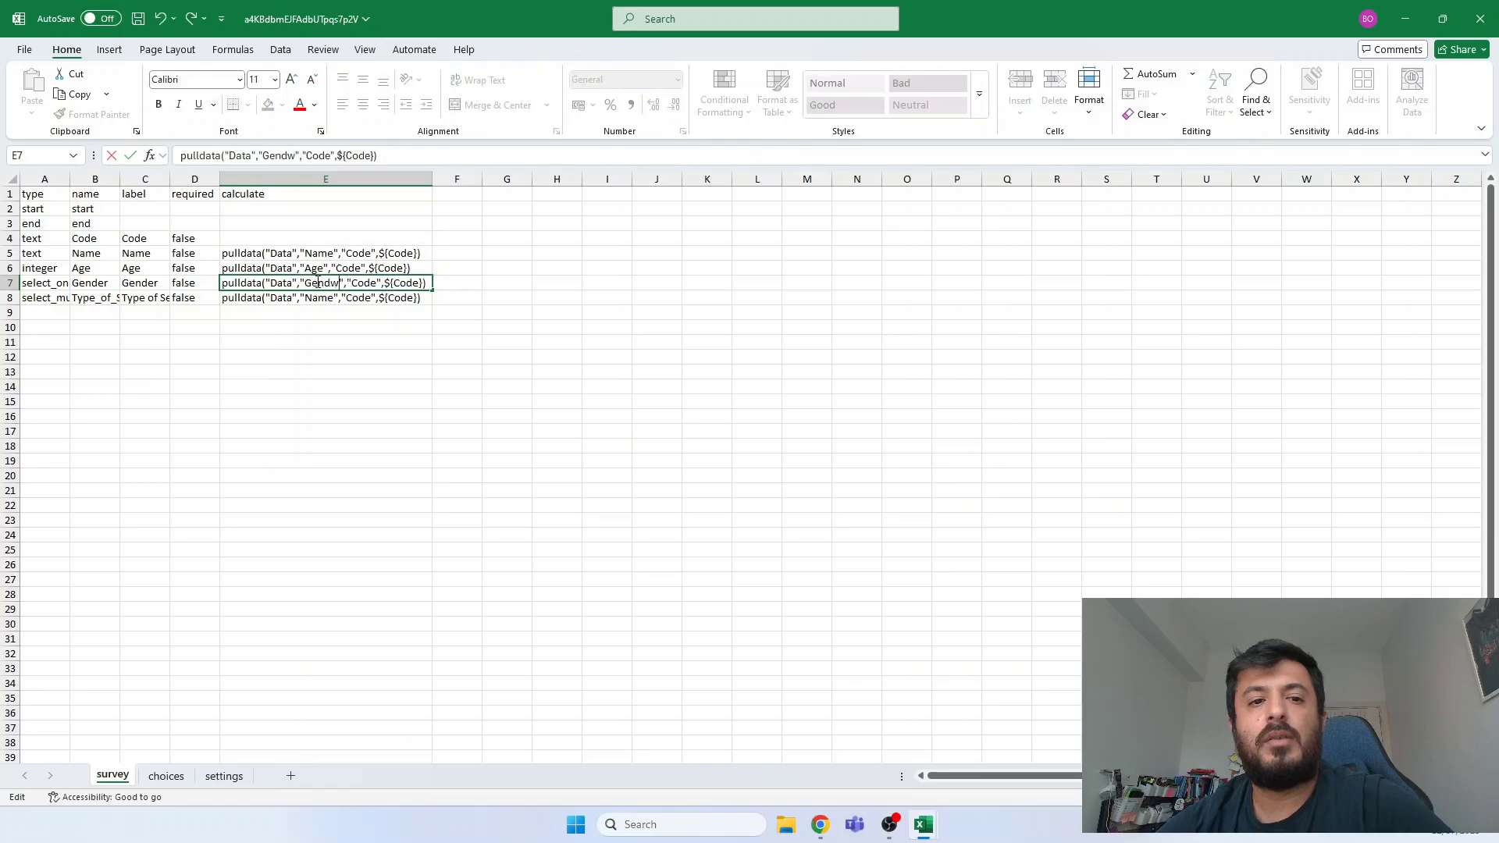
{"action": "key", "text": "Return"}
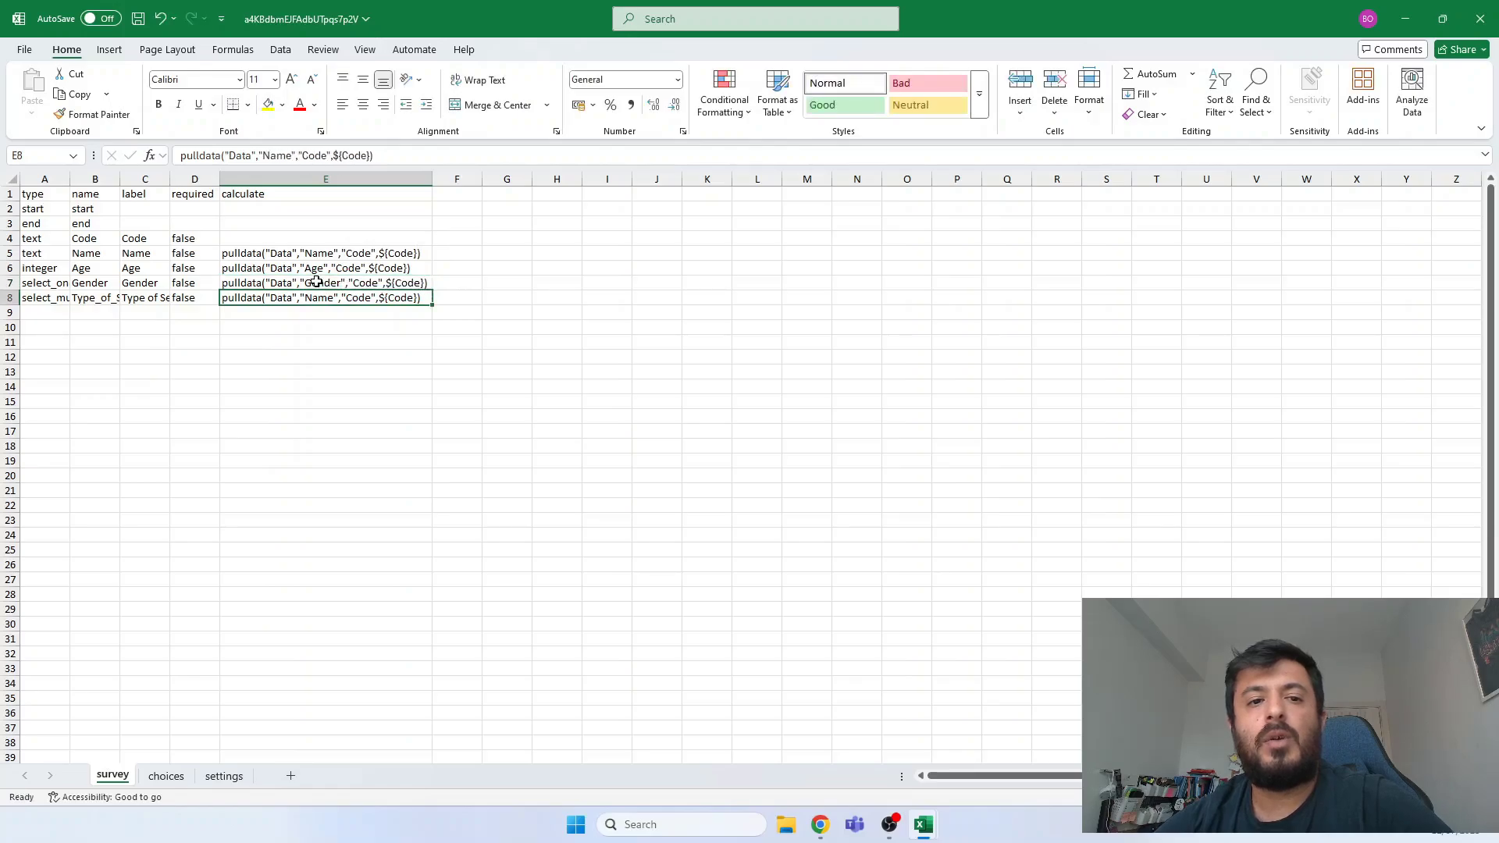
- Check the Service header in the Data workbook, set the retrieved column in E8's expression to Service, and save the XLSForm
{"action": "key", "text": "alt+Tab"}
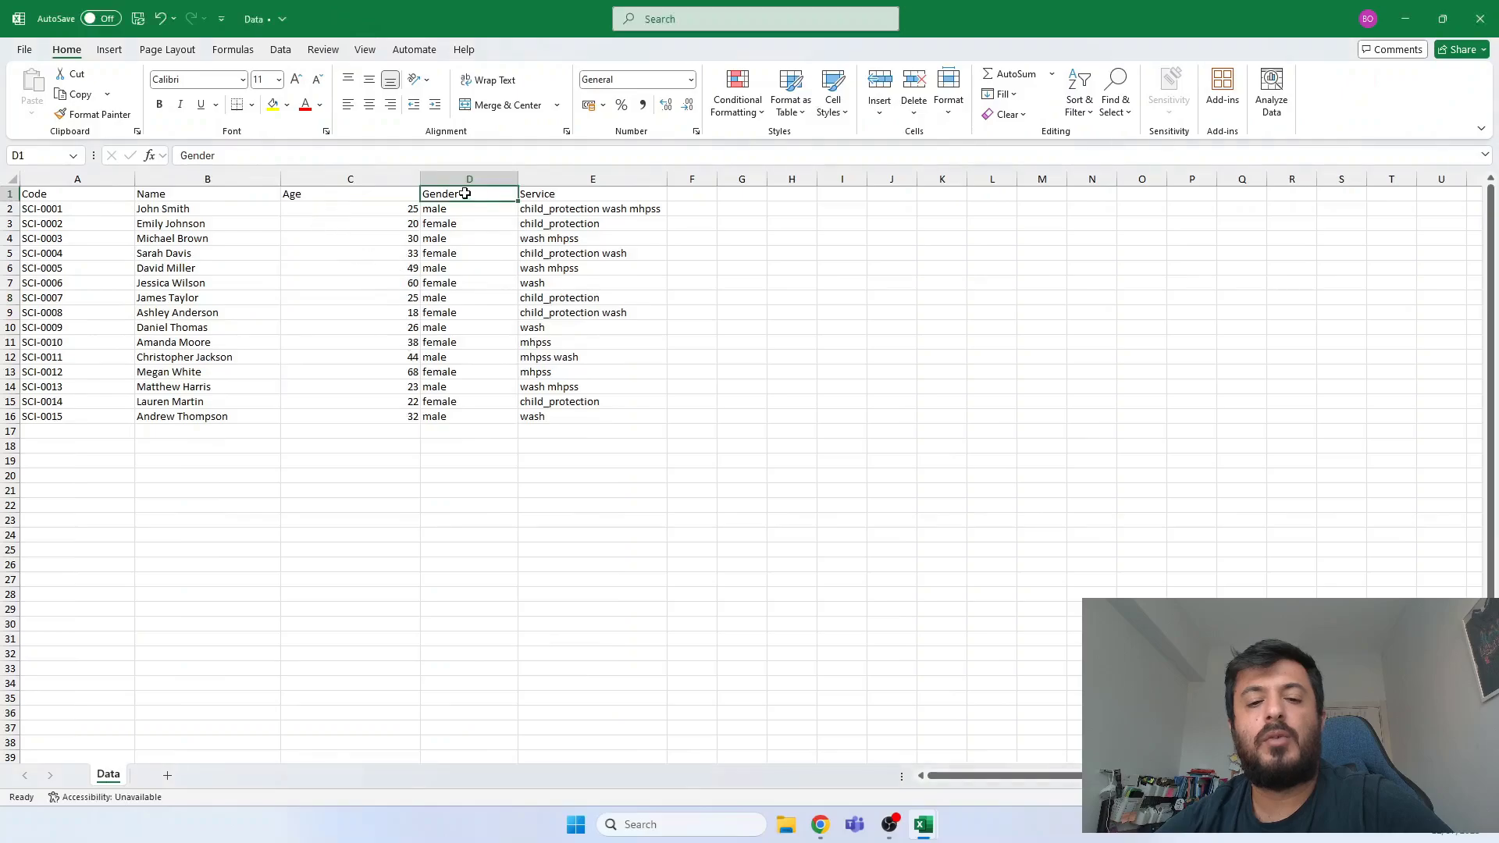
{"action": "left_click", "coordinate": [543, 193]}
{"action": "left_click", "coordinate": [405, 415]}
{"action": "key", "text": "alt+Tab"}
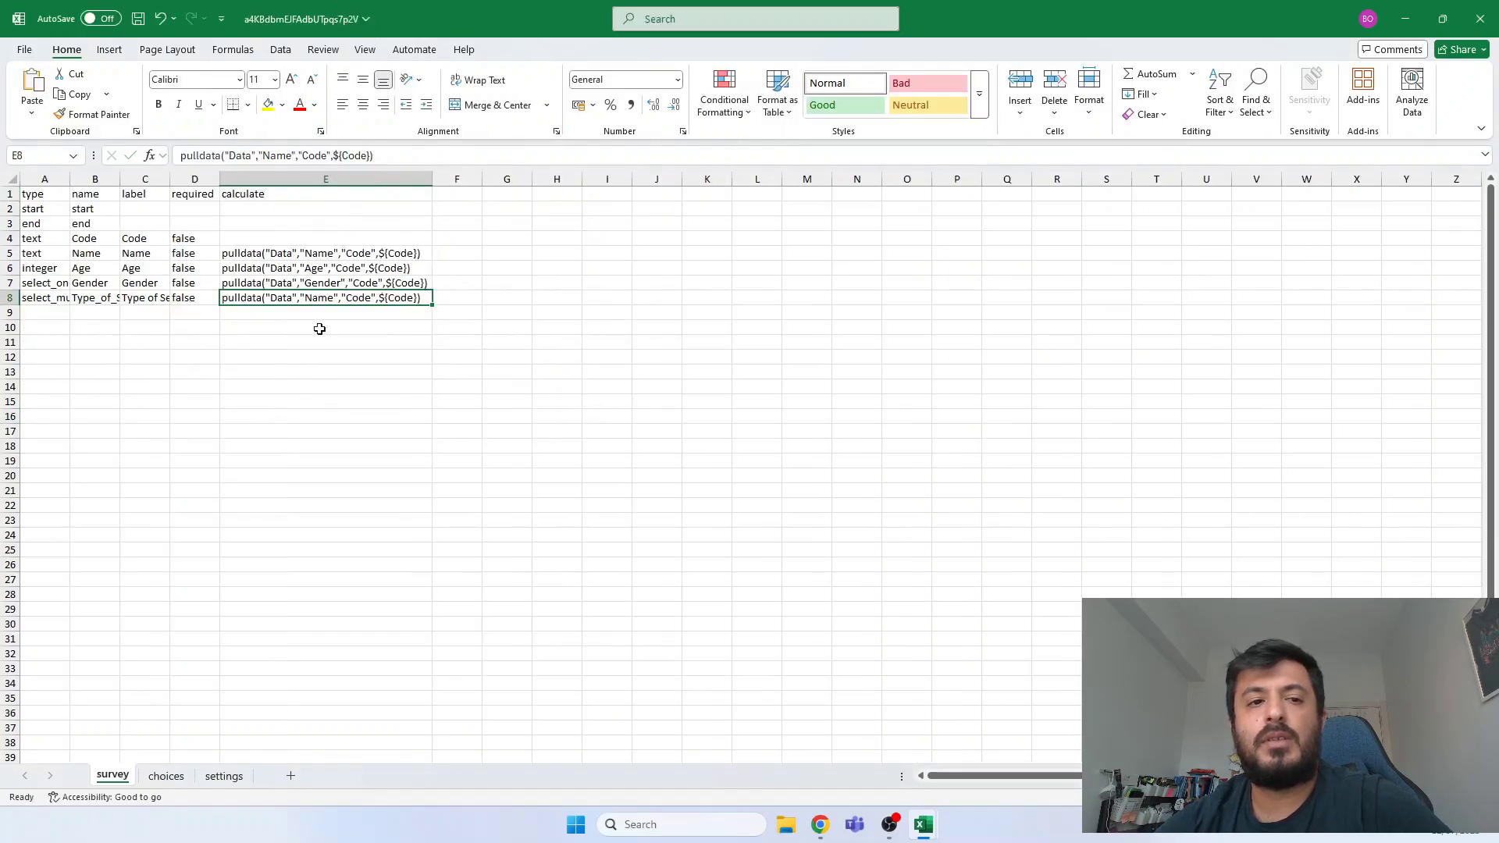
{"action": "double_click", "coordinate": [277, 156]}
{"action": "type", "text": "Service"}
{"action": "left_click", "coordinate": [472, 296]}
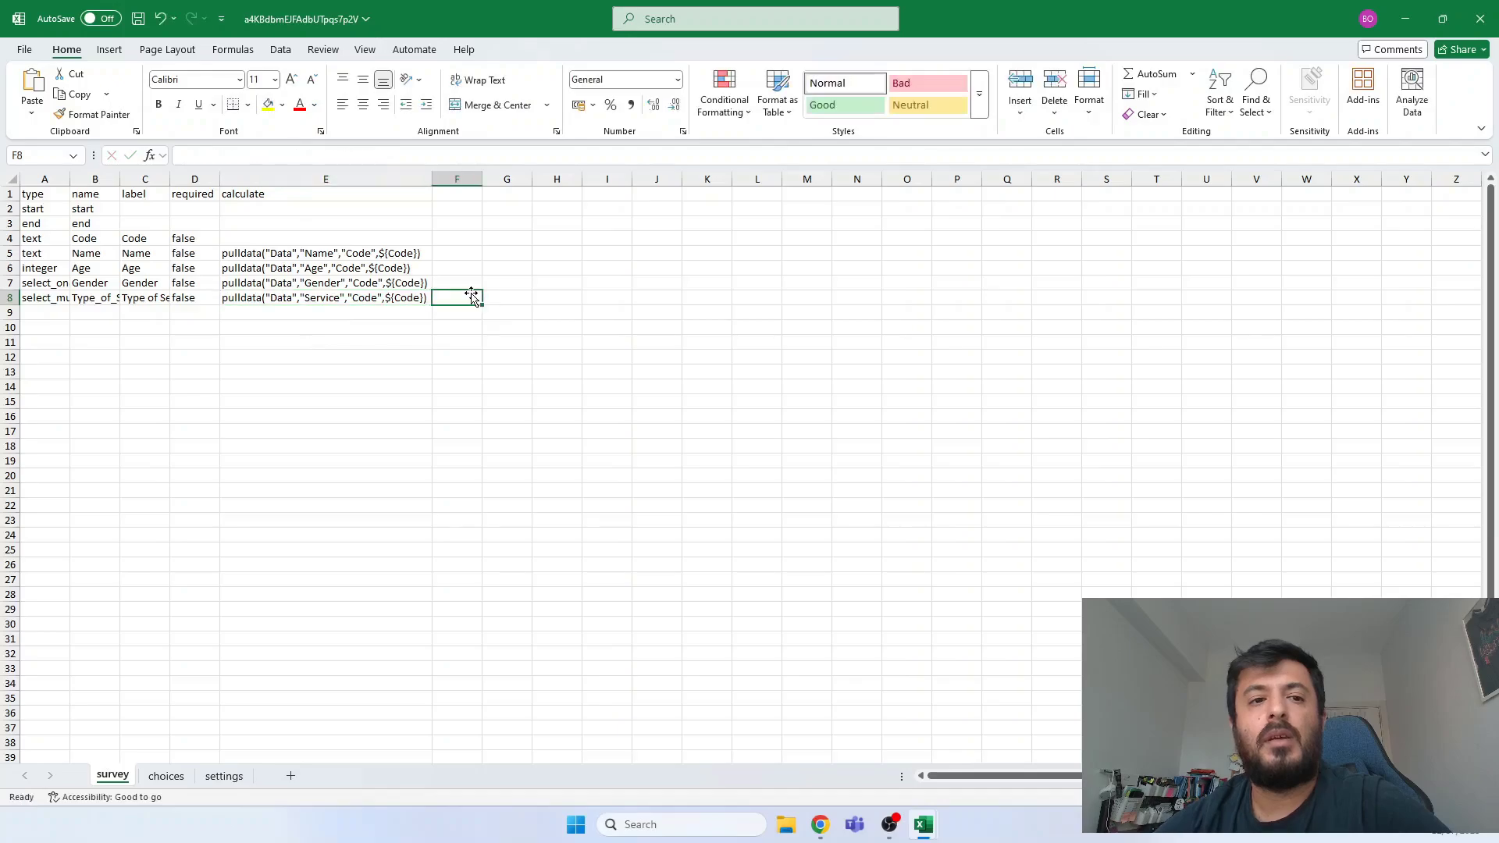
{"action": "left_click", "coordinate": [399, 269]}
{"action": "key", "text": "ctrl+s"}
{"action": "left_click", "coordinate": [471, 270]}
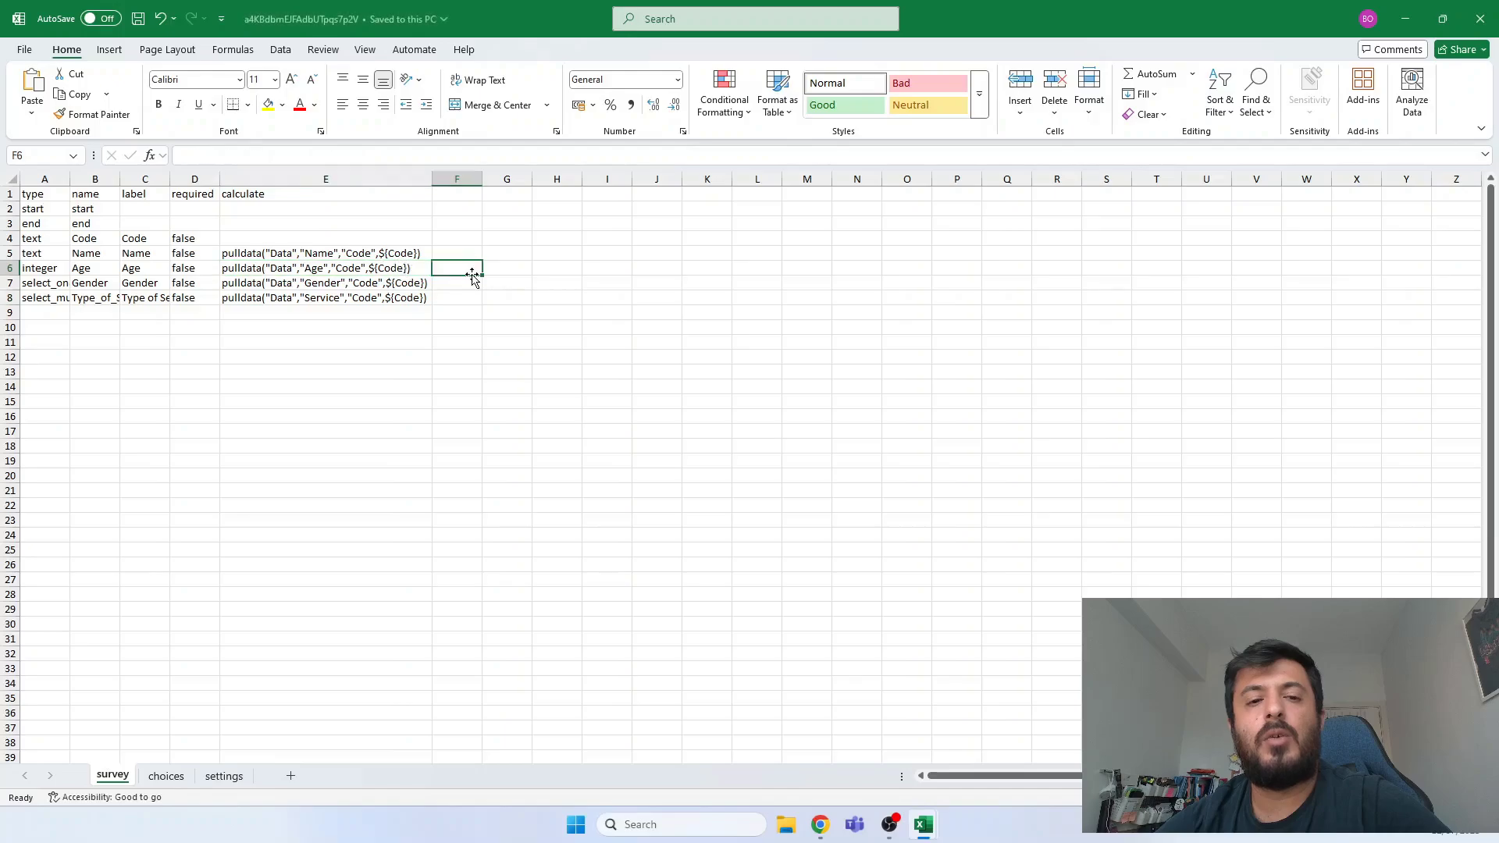
- Switch to KoboToolbox, replace the PULL Data Function project's form with the edited XLSForm, and redeploy it
{"action": "key", "text": "alt+Tab"}
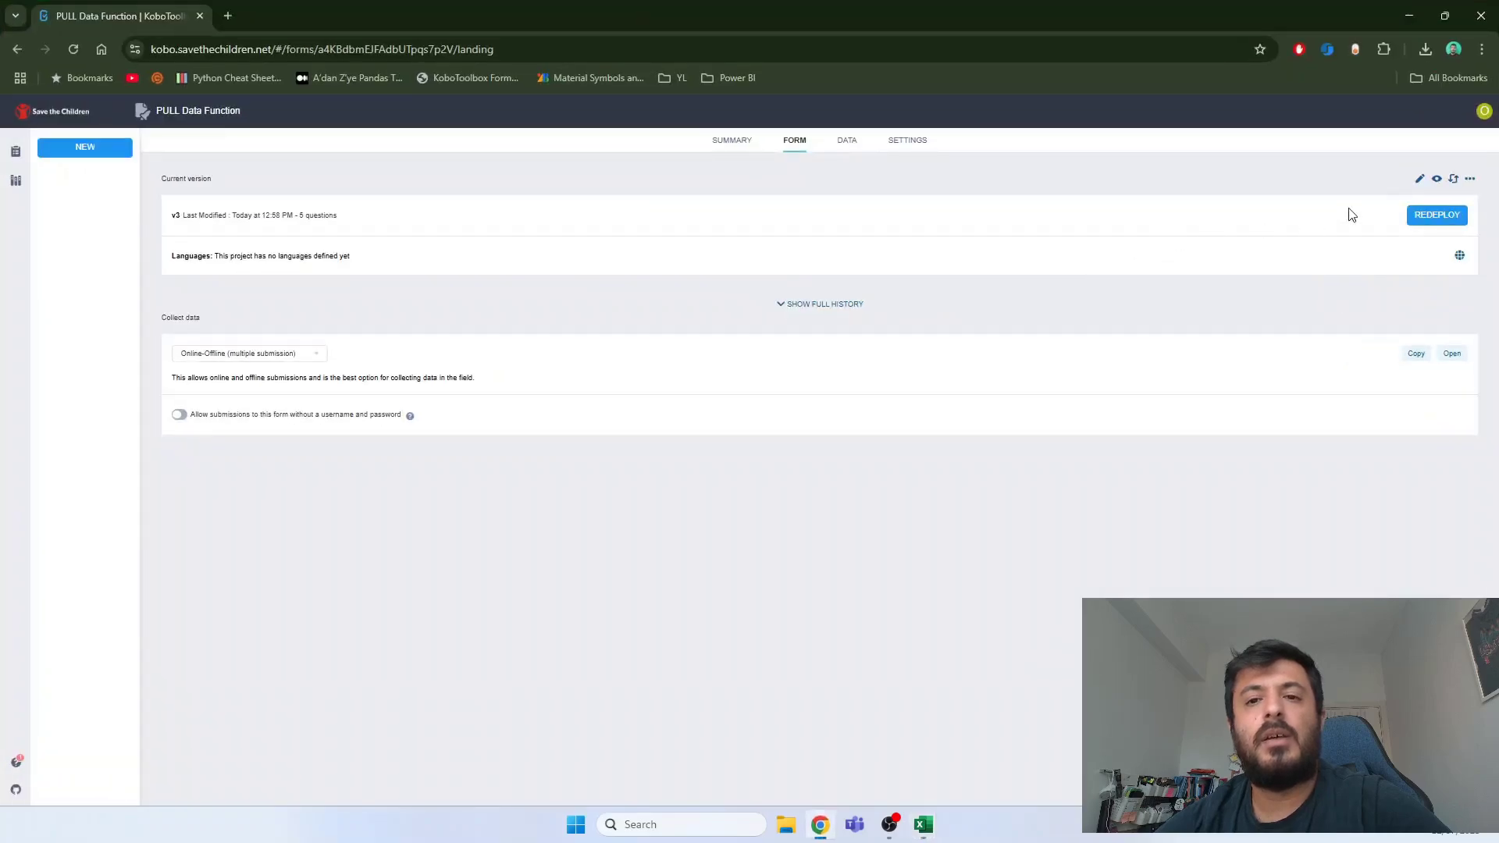
{"action": "left_click", "coordinate": [1454, 179]}
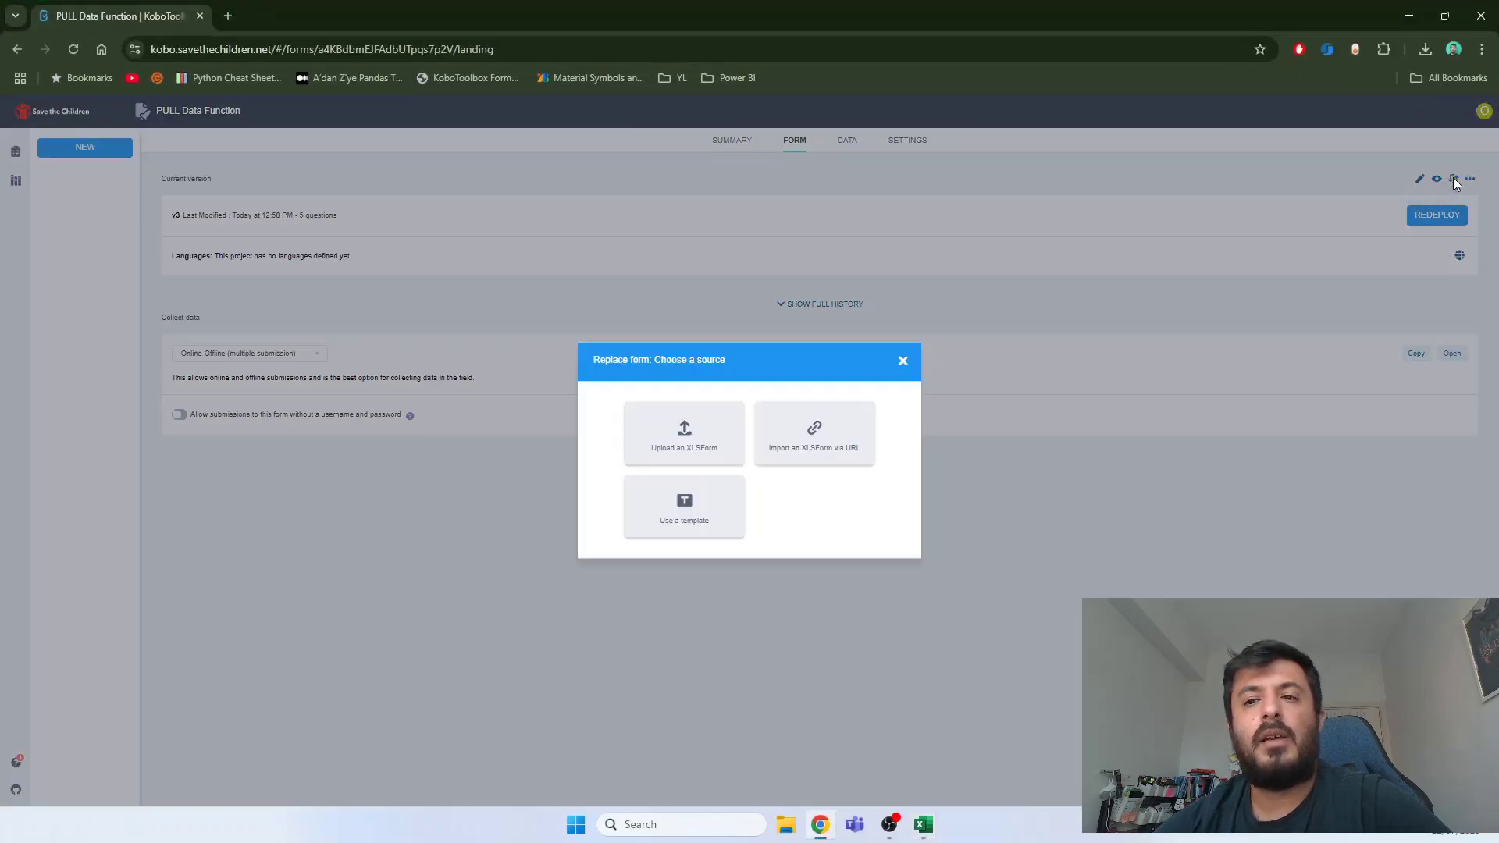
{"action": "left_click", "coordinate": [660, 447]}
{"action": "left_click", "coordinate": [697, 448]}
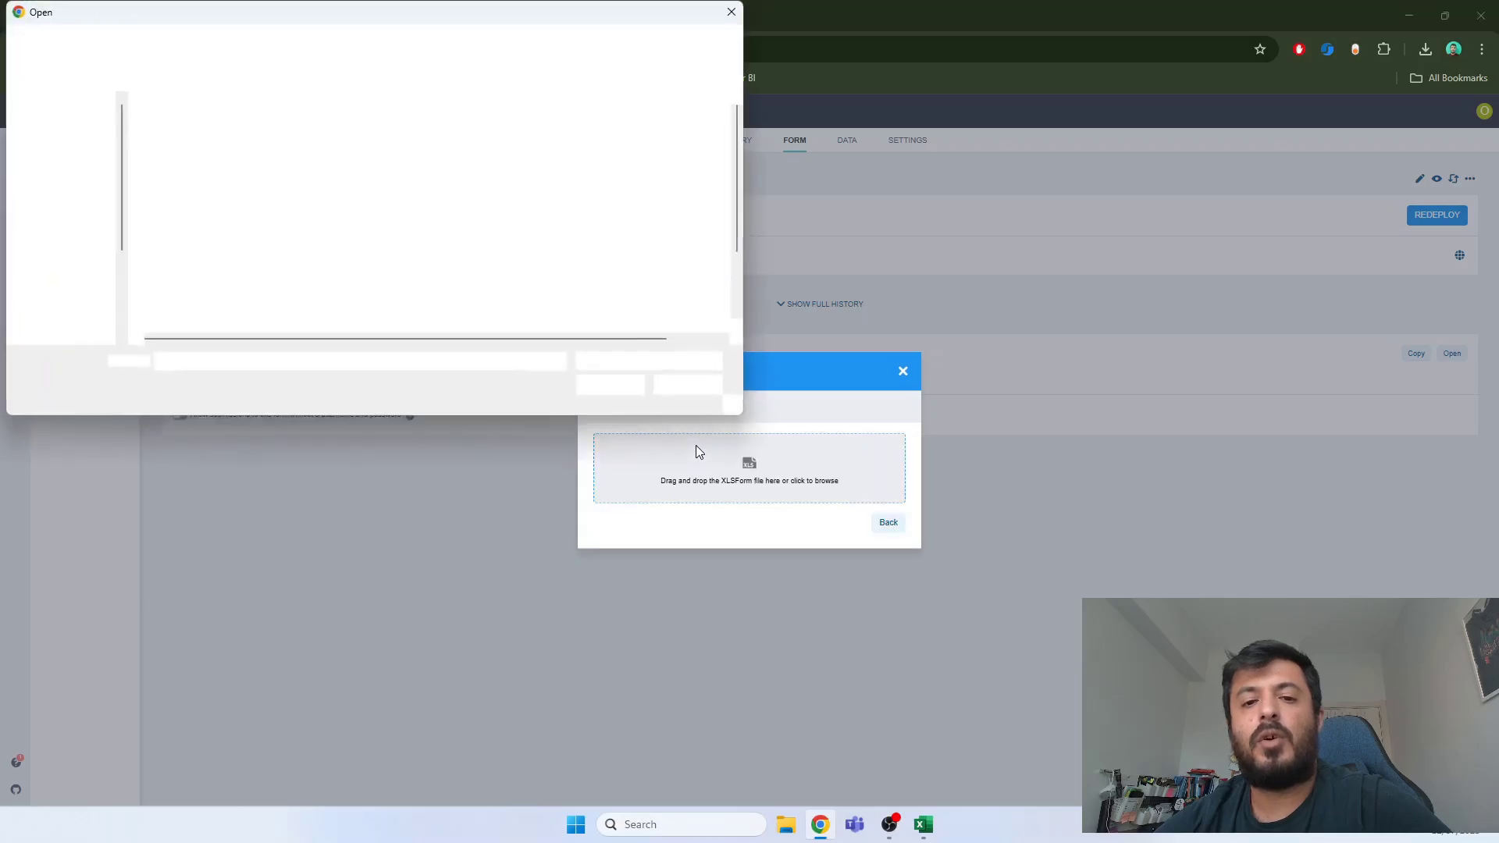
{"action": "left_click", "coordinate": [87, 234]}
{"action": "double_click", "coordinate": [250, 147]}
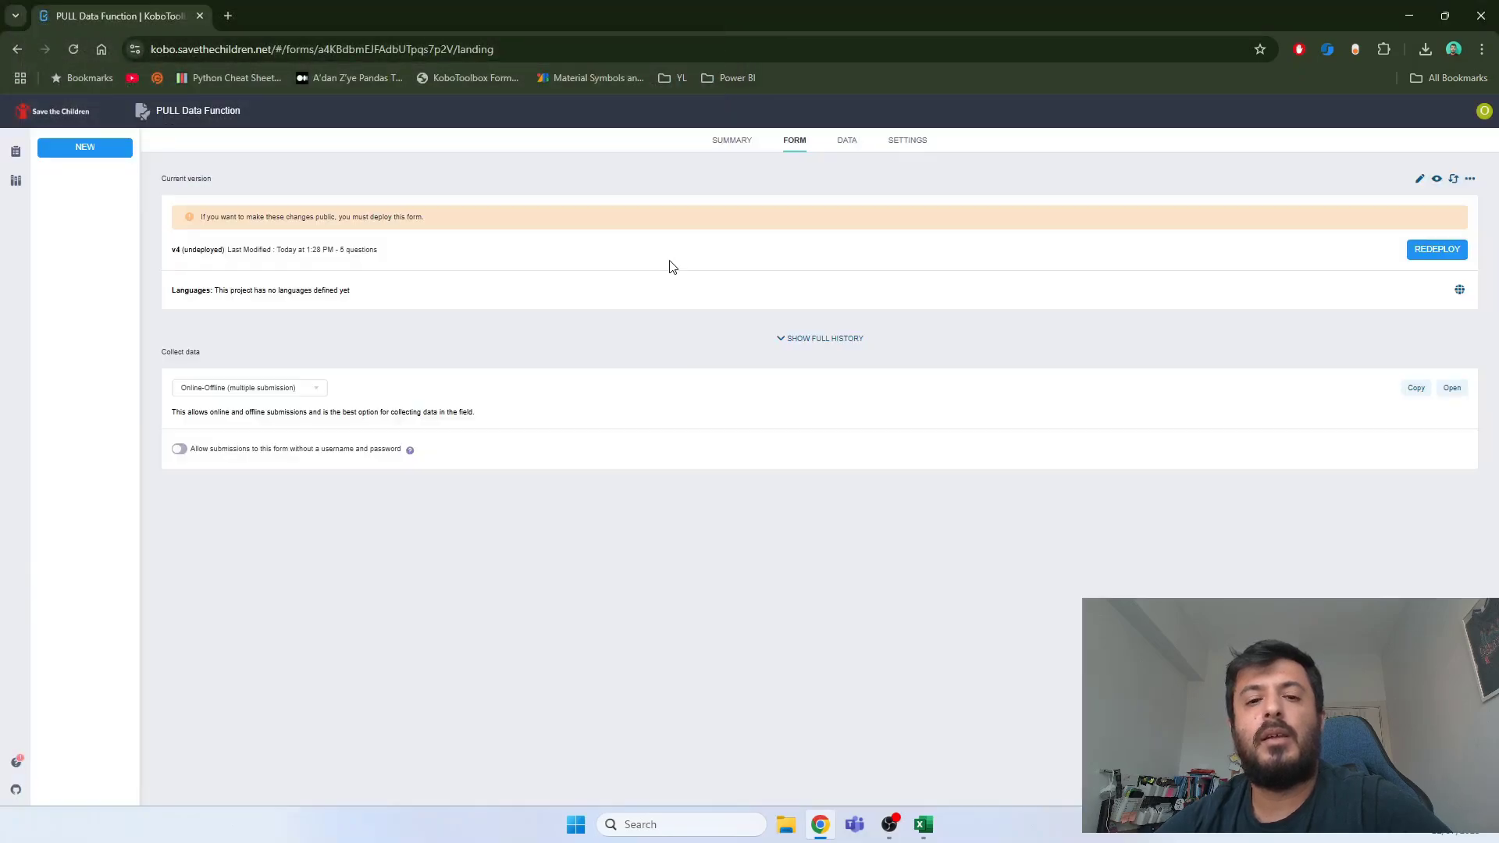
{"action": "left_click", "coordinate": [1437, 249]}
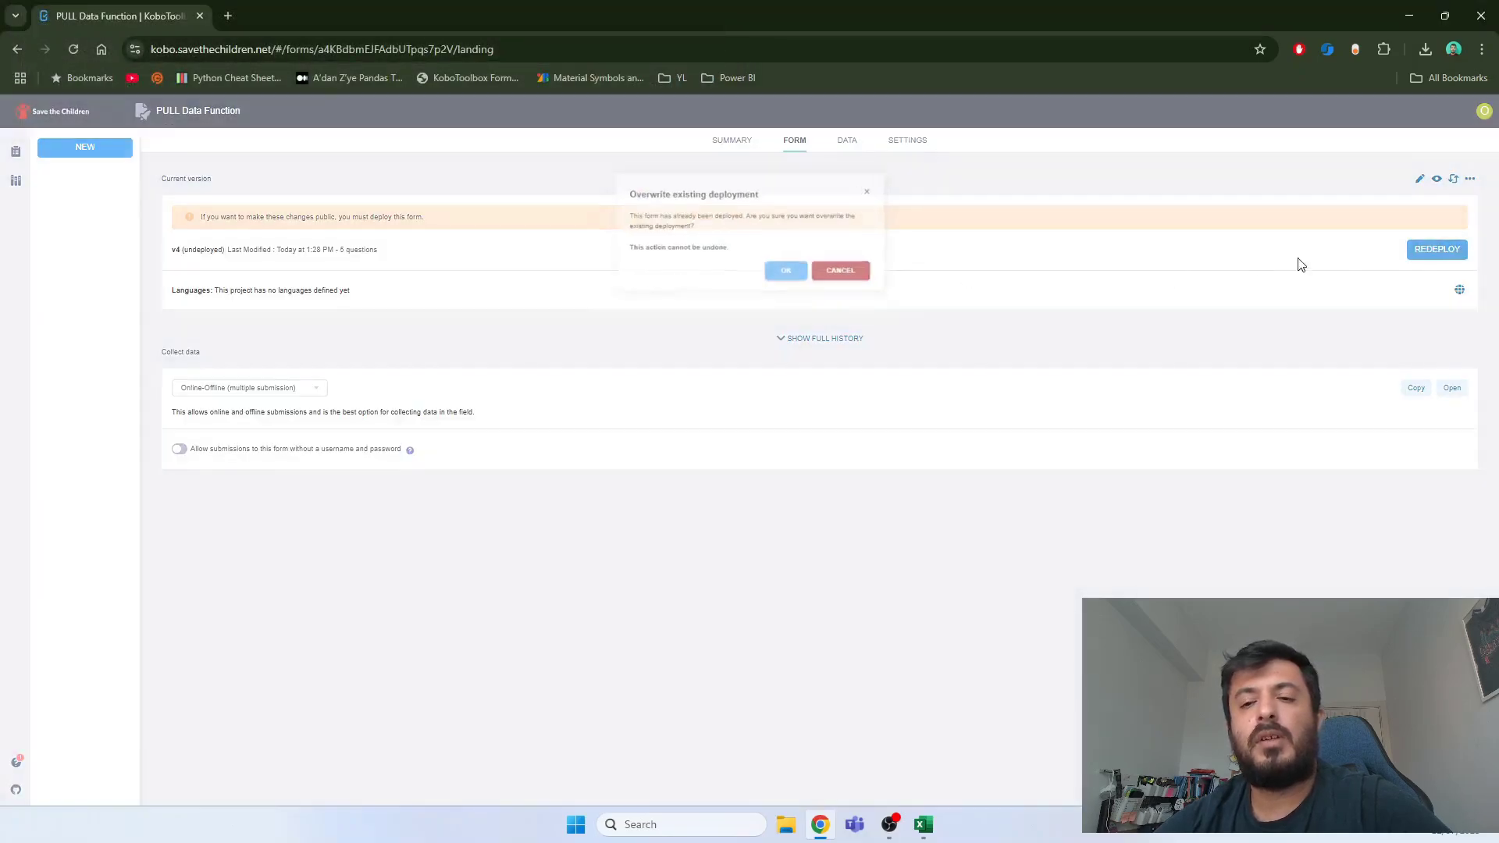
{"action": "left_click", "coordinate": [790, 274]}
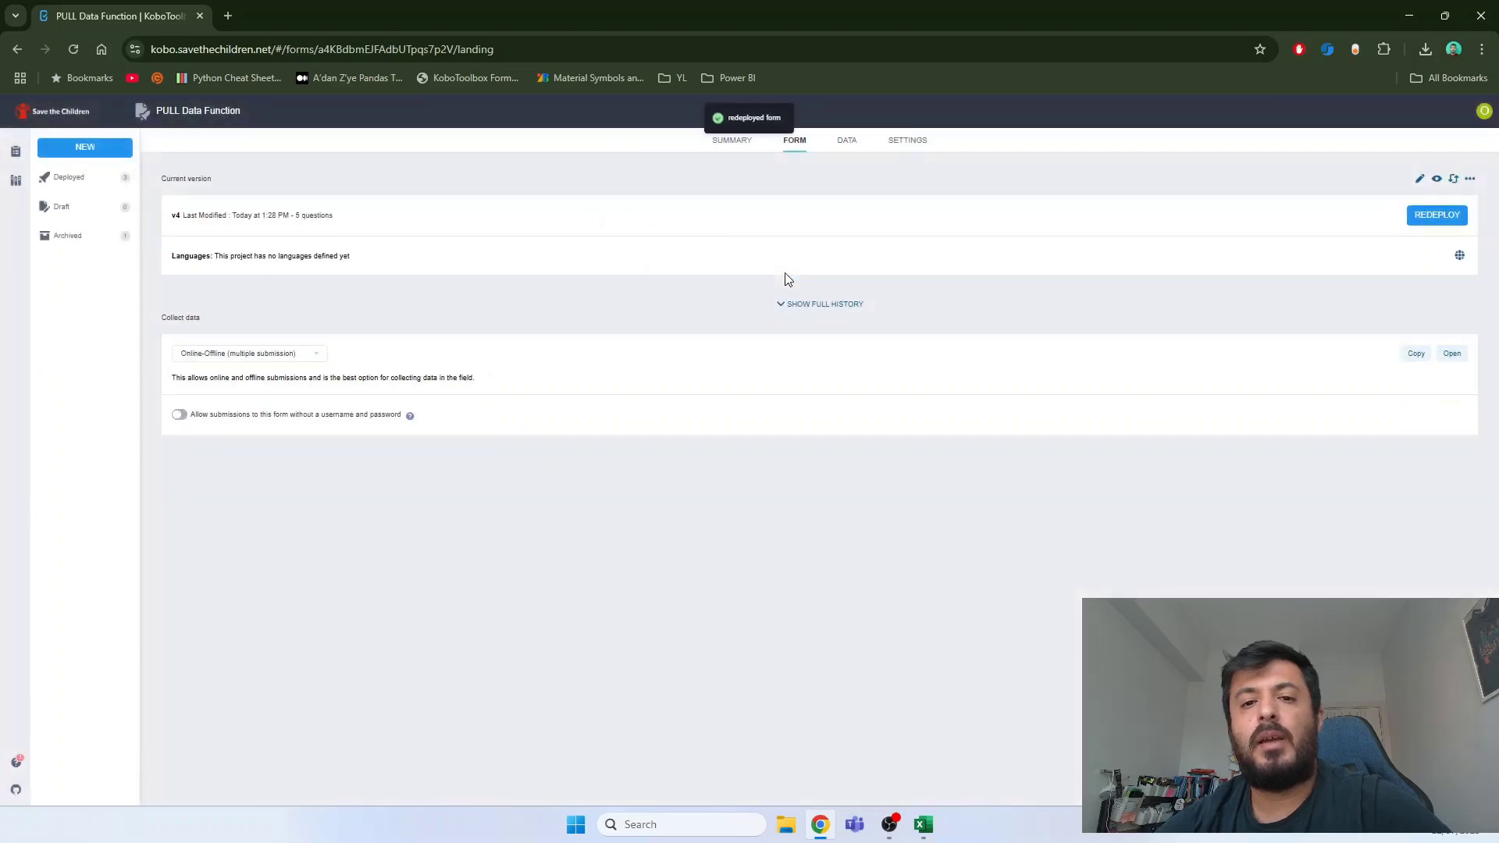
- Open the project's web form for data entry and reload the page to get its updated version
{"action": "left_click", "coordinate": [1451, 355]}
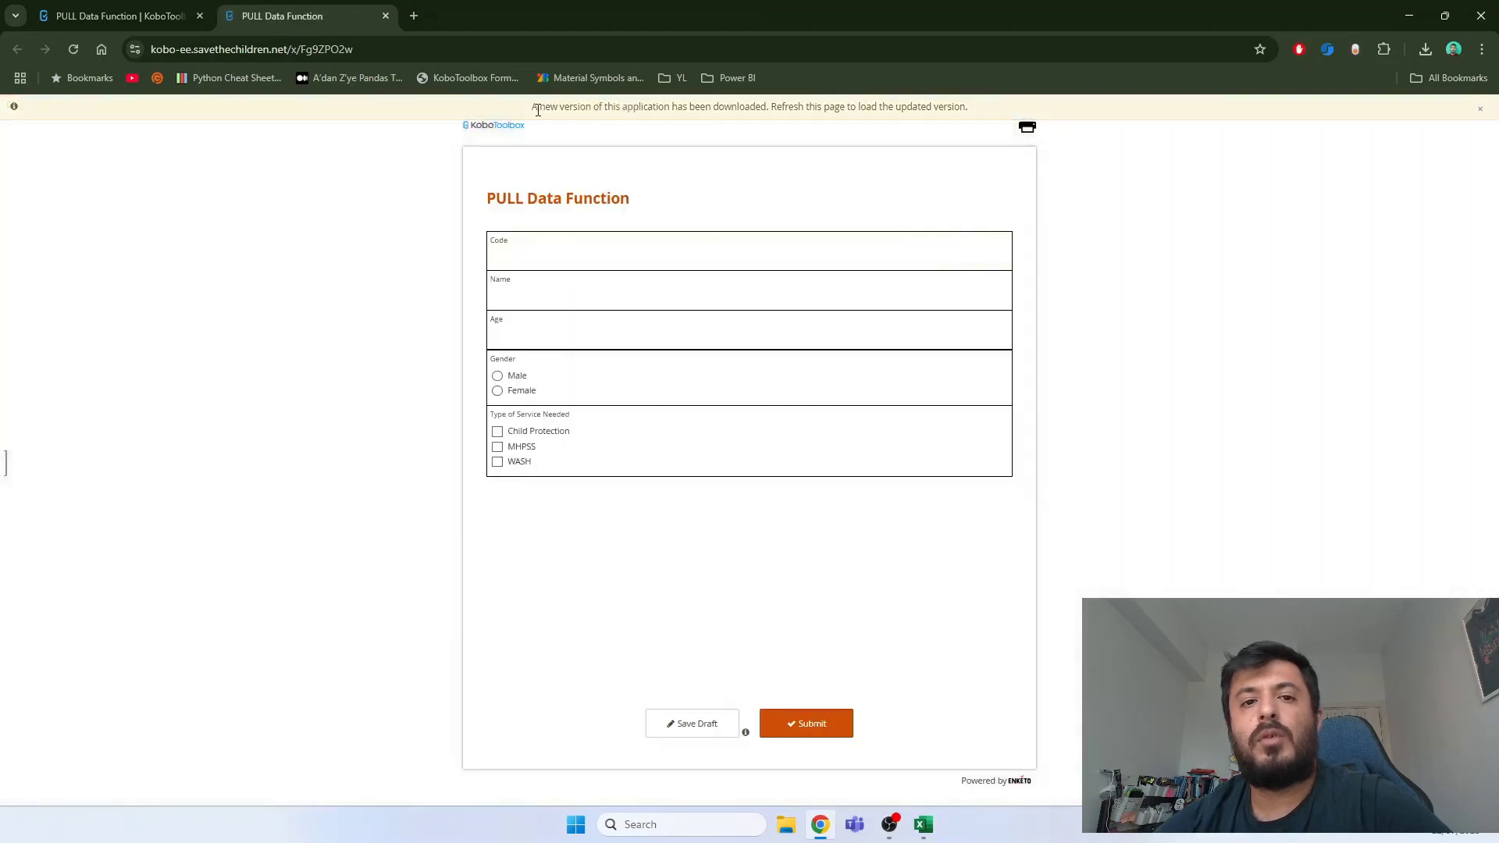
{"action": "left_click_drag", "start_coordinate": [535, 106], "coordinate": [1049, 122]}
{"action": "key", "text": "ctrl+a"}
{"action": "left_click", "coordinate": [1125, 170]}
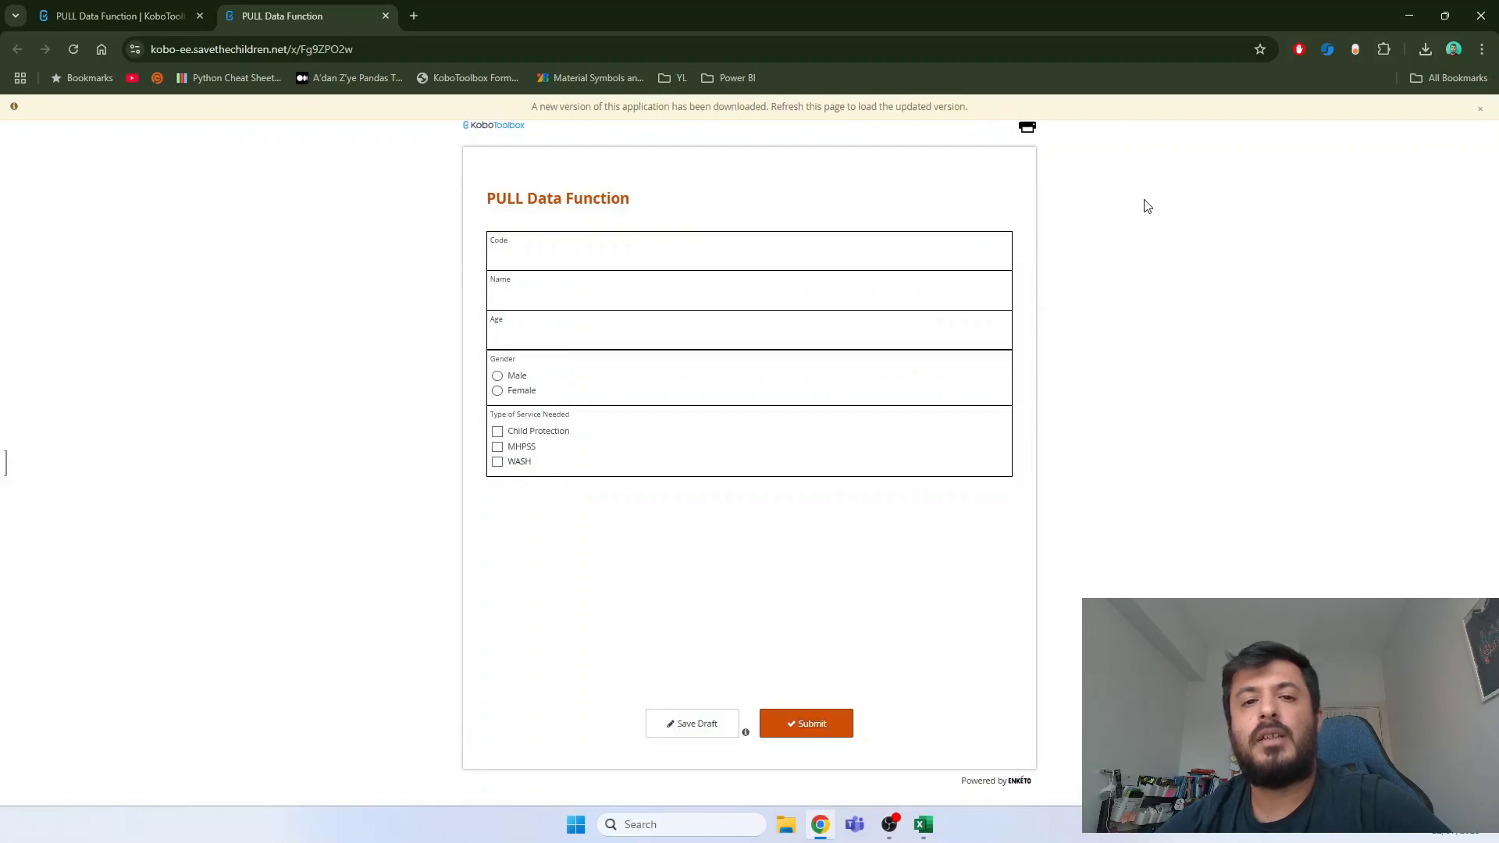
{"action": "key", "text": "ctrl+l"}
{"action": "key", "text": "Return"}
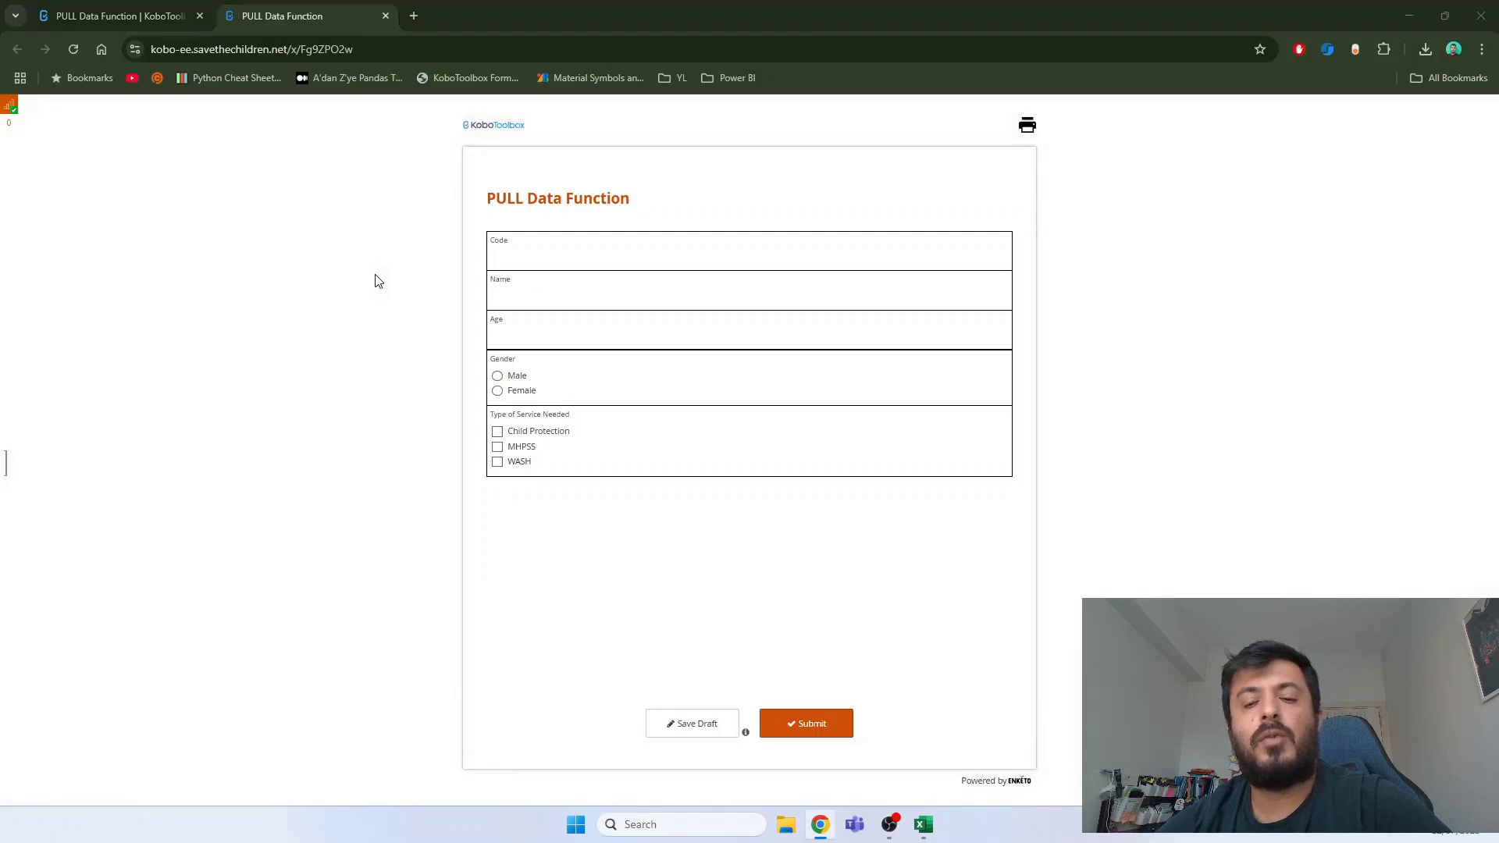
- Test the web form by entering the first code from the Data workbook in the Code question, followed by several other codes
{"action": "key", "text": "alt+Tab"}
{"action": "left_click", "coordinate": [65, 212]}
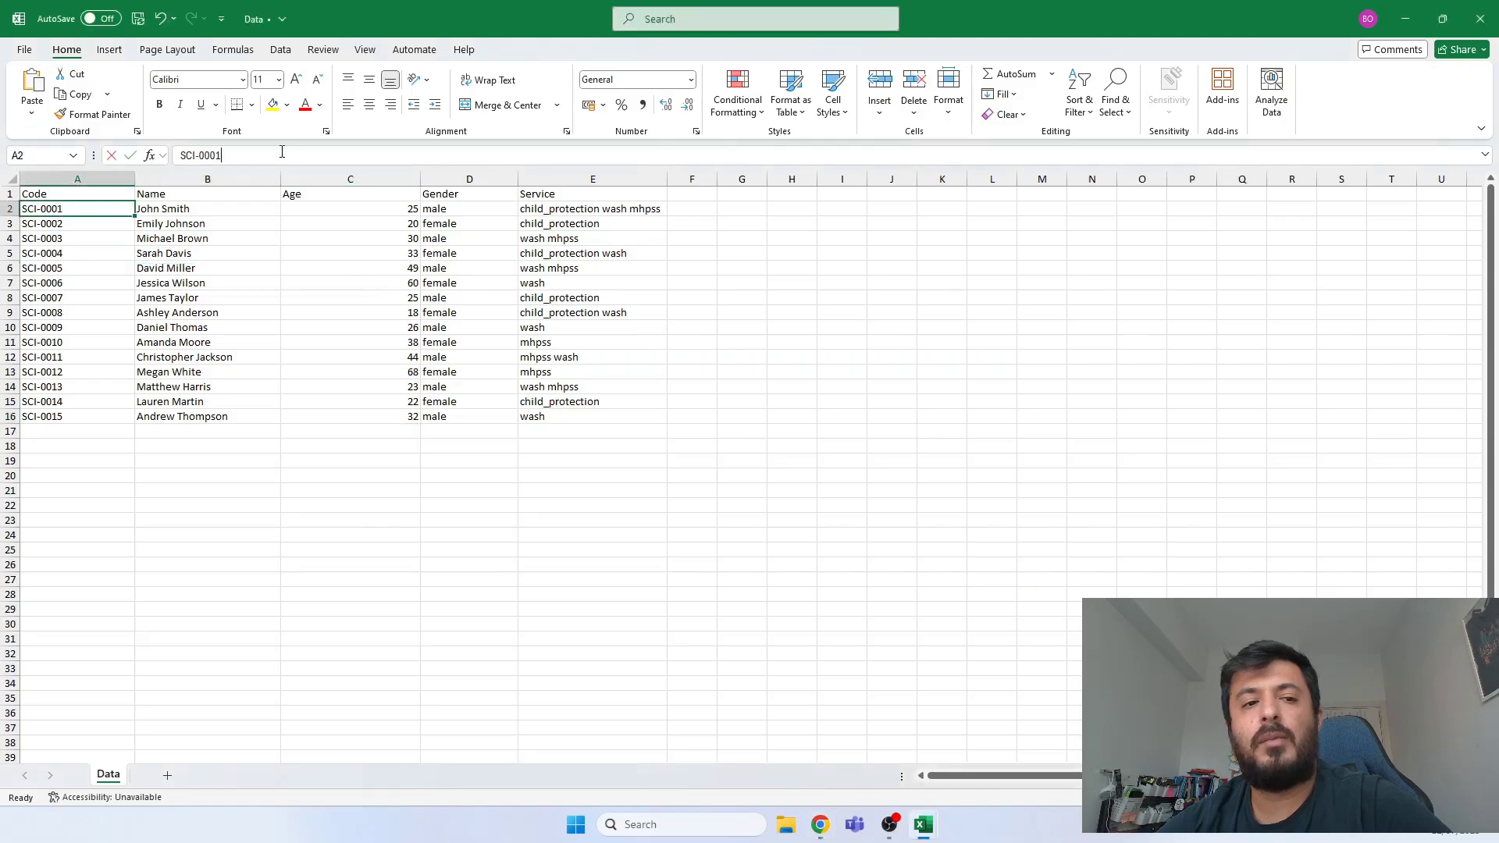
{"action": "key", "text": "alt+Tab"}
{"action": "type", "text": "SCI-0001"}
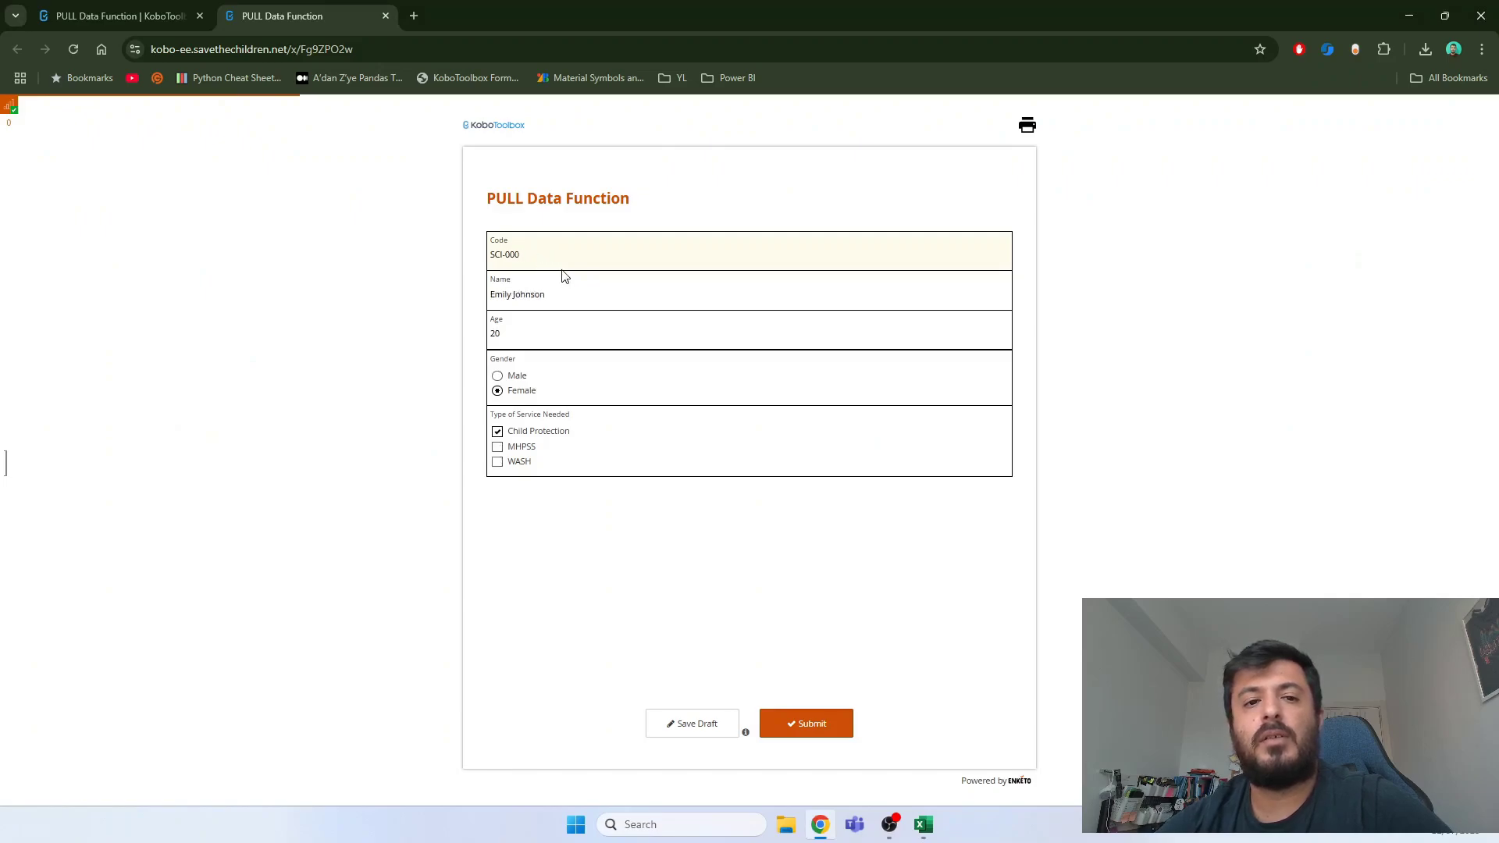
{"action": "type", "text": "34"}
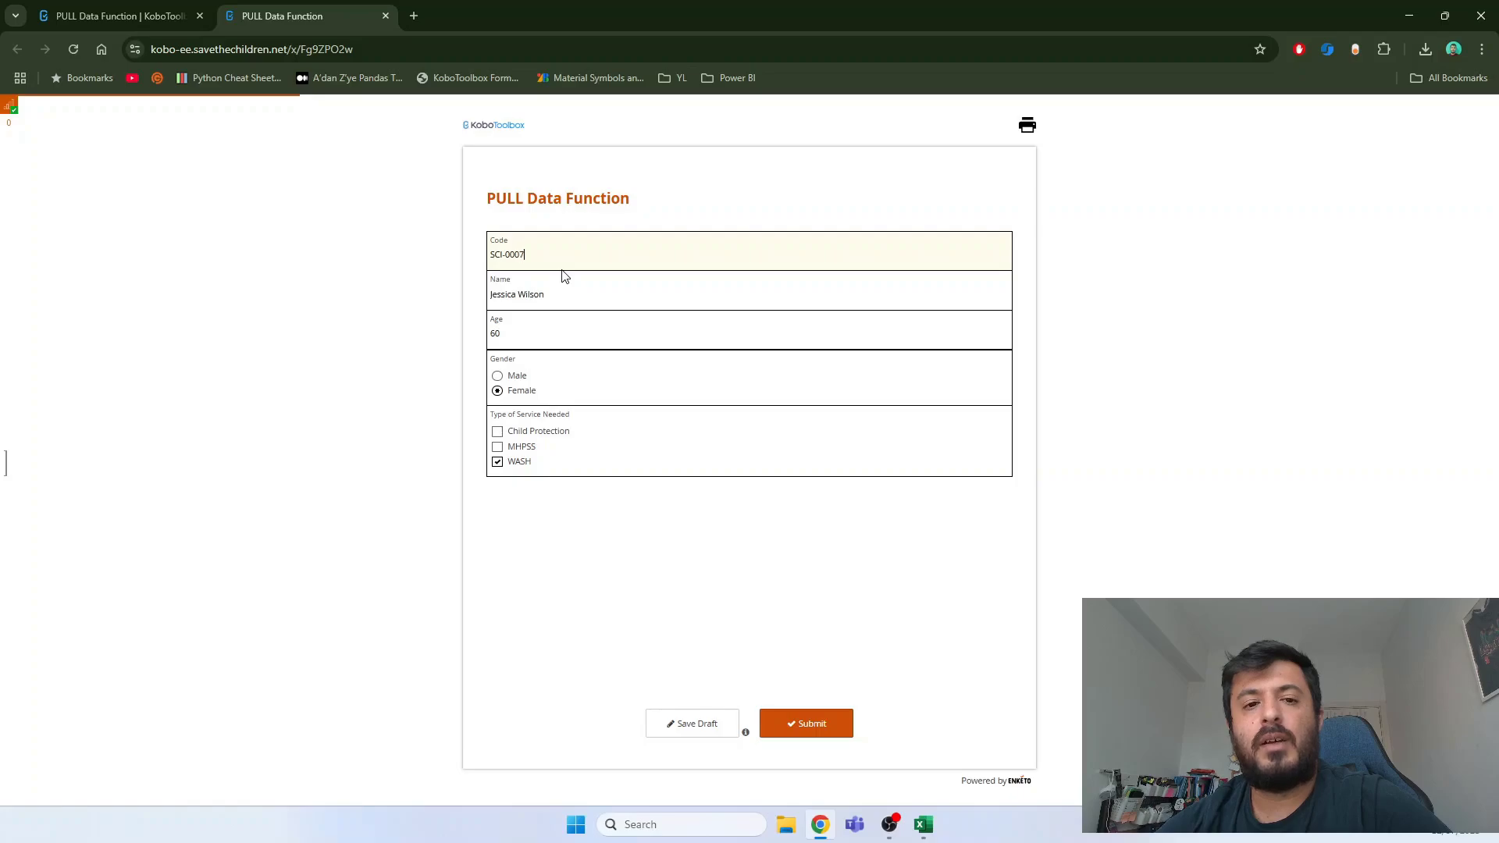
{"action": "left_click", "coordinate": [383, 324]}
- Review the Gender and Service entries in D2:E16 and the Code, Name and Age entries in A2:C16 of the Data workbook
{"action": "mouse_move", "coordinate": [924, 833]}
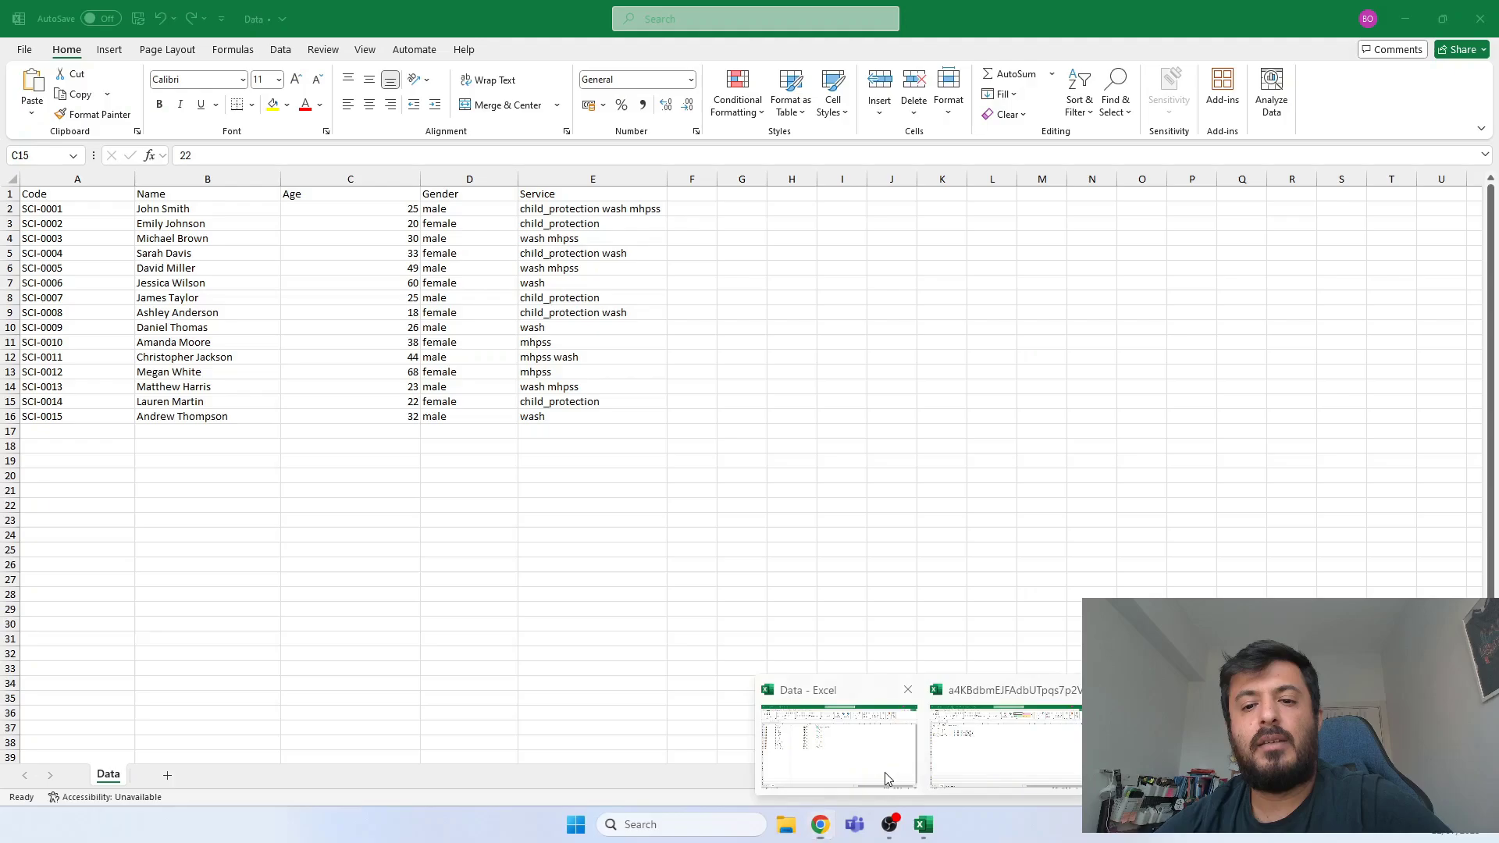
{"action": "left_click", "coordinate": [887, 776]}
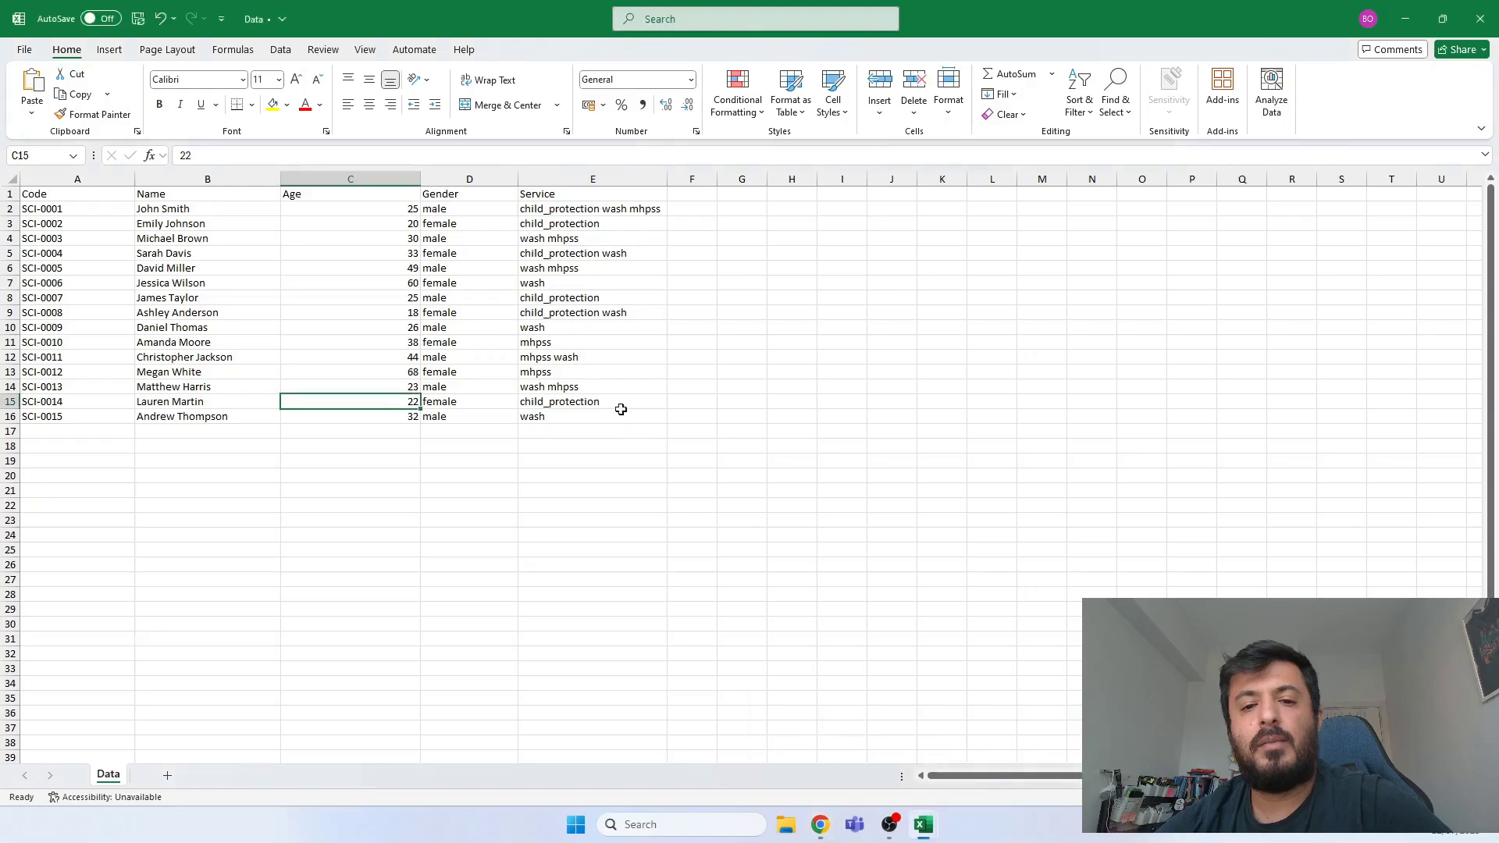
{"action": "left_click", "coordinate": [499, 214]}
{"action": "left_click_drag", "start_coordinate": [498, 214], "coordinate": [592, 415]}
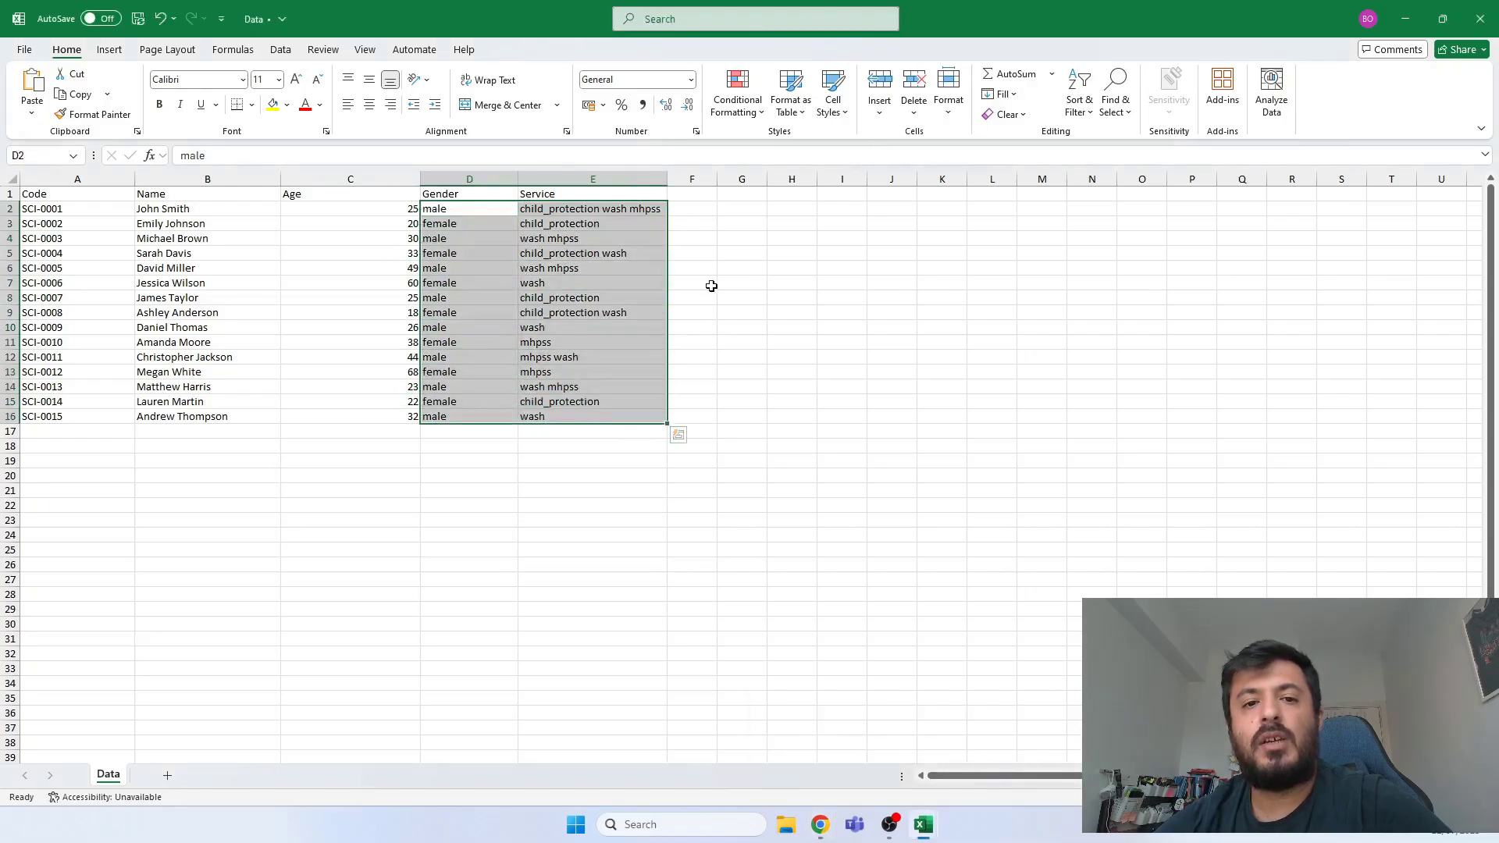
{"action": "left_click_drag", "start_coordinate": [471, 210], "coordinate": [588, 422]}
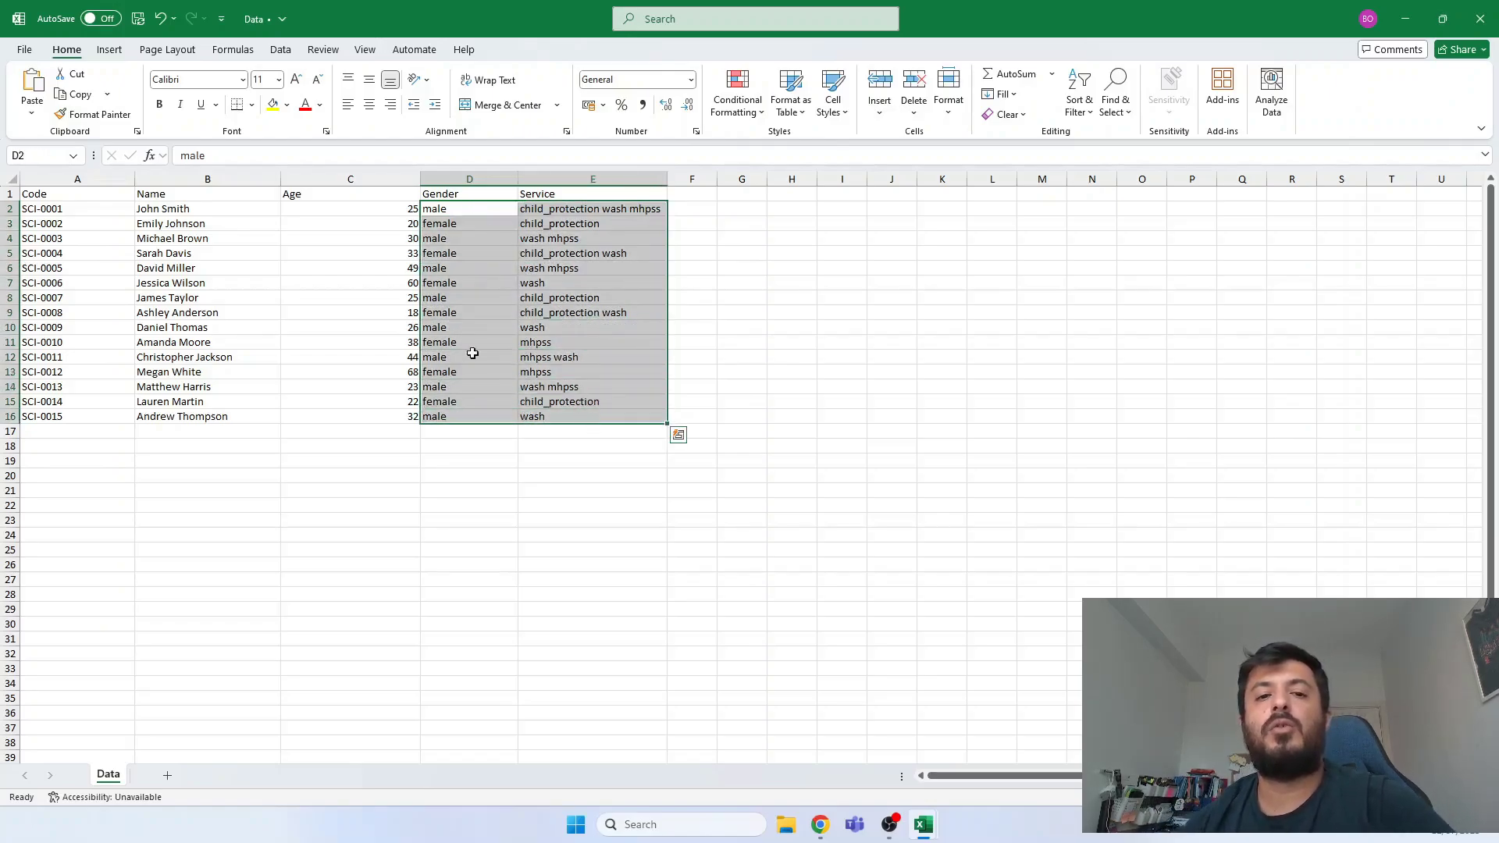
{"action": "left_click", "coordinate": [106, 209]}
{"action": "left_click_drag", "start_coordinate": [106, 209], "coordinate": [333, 412]}
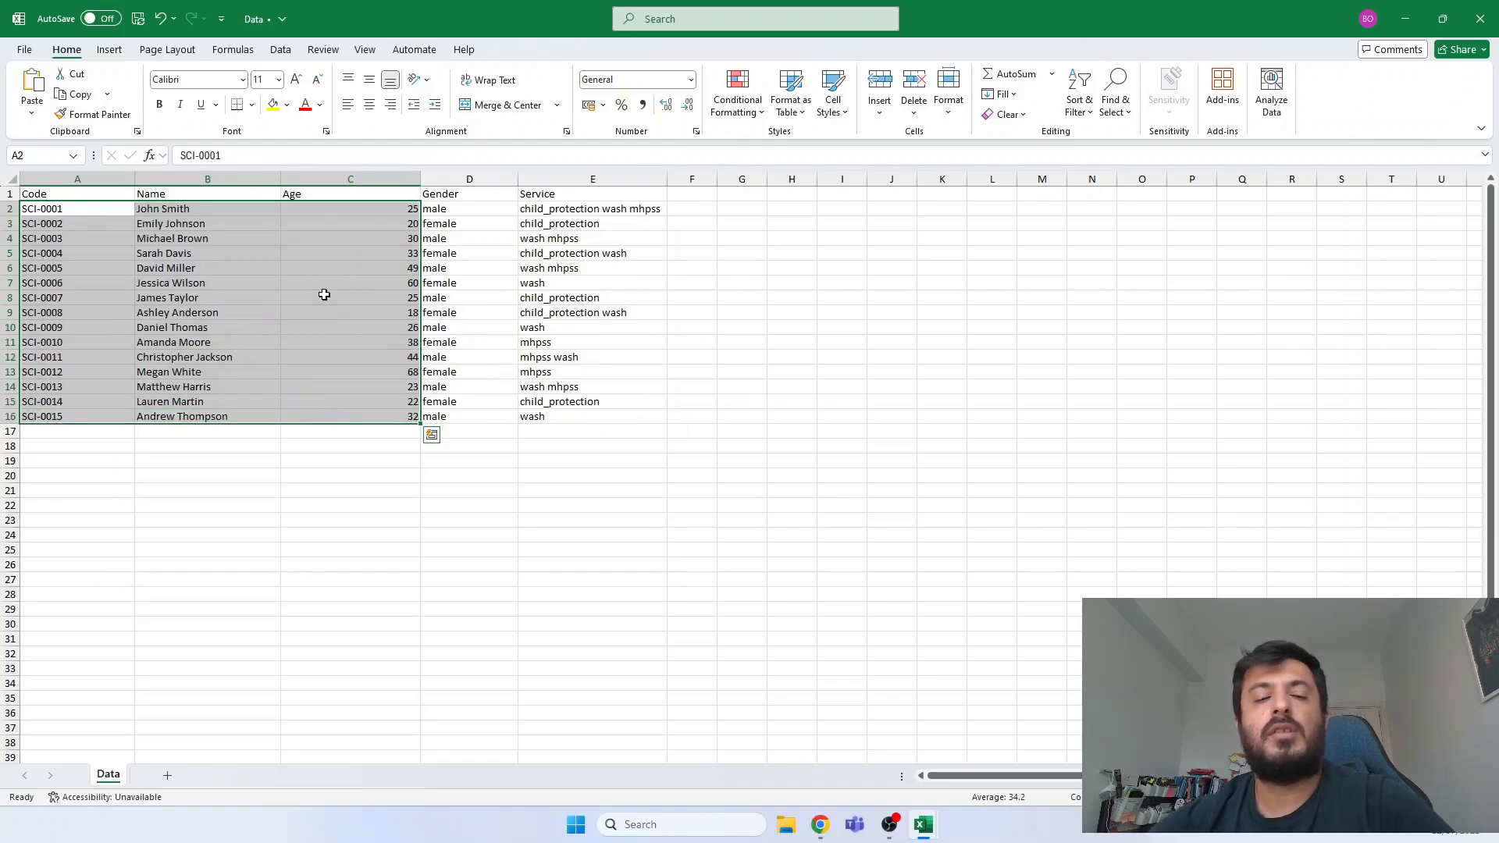
- Switch to the XLSForm workbook and add a read_only column header in F1 of the survey sheet
{"action": "mouse_move", "coordinate": [924, 825]}
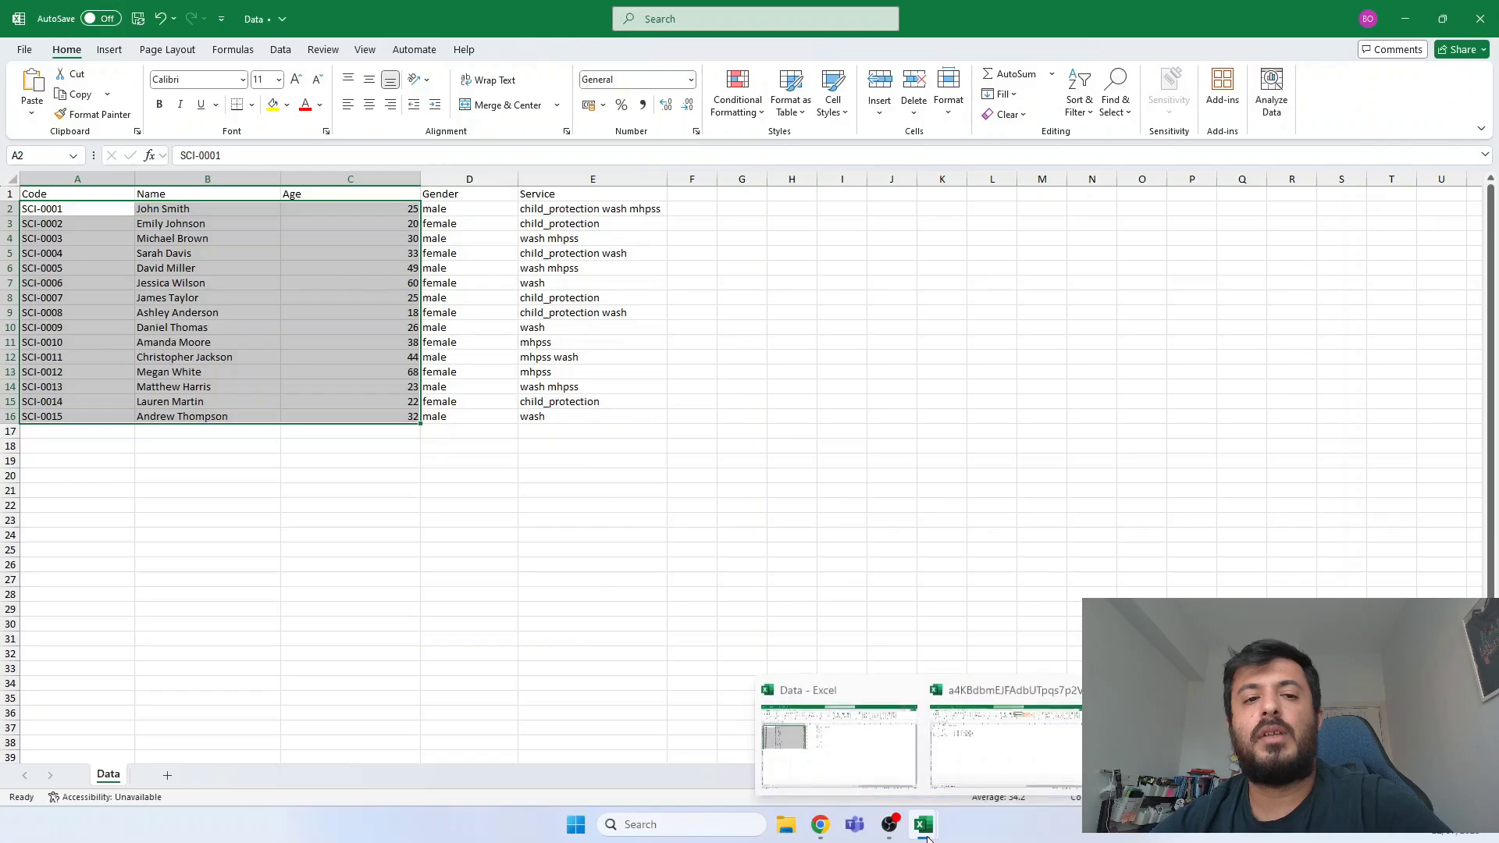
{"action": "left_click", "coordinate": [994, 743]}
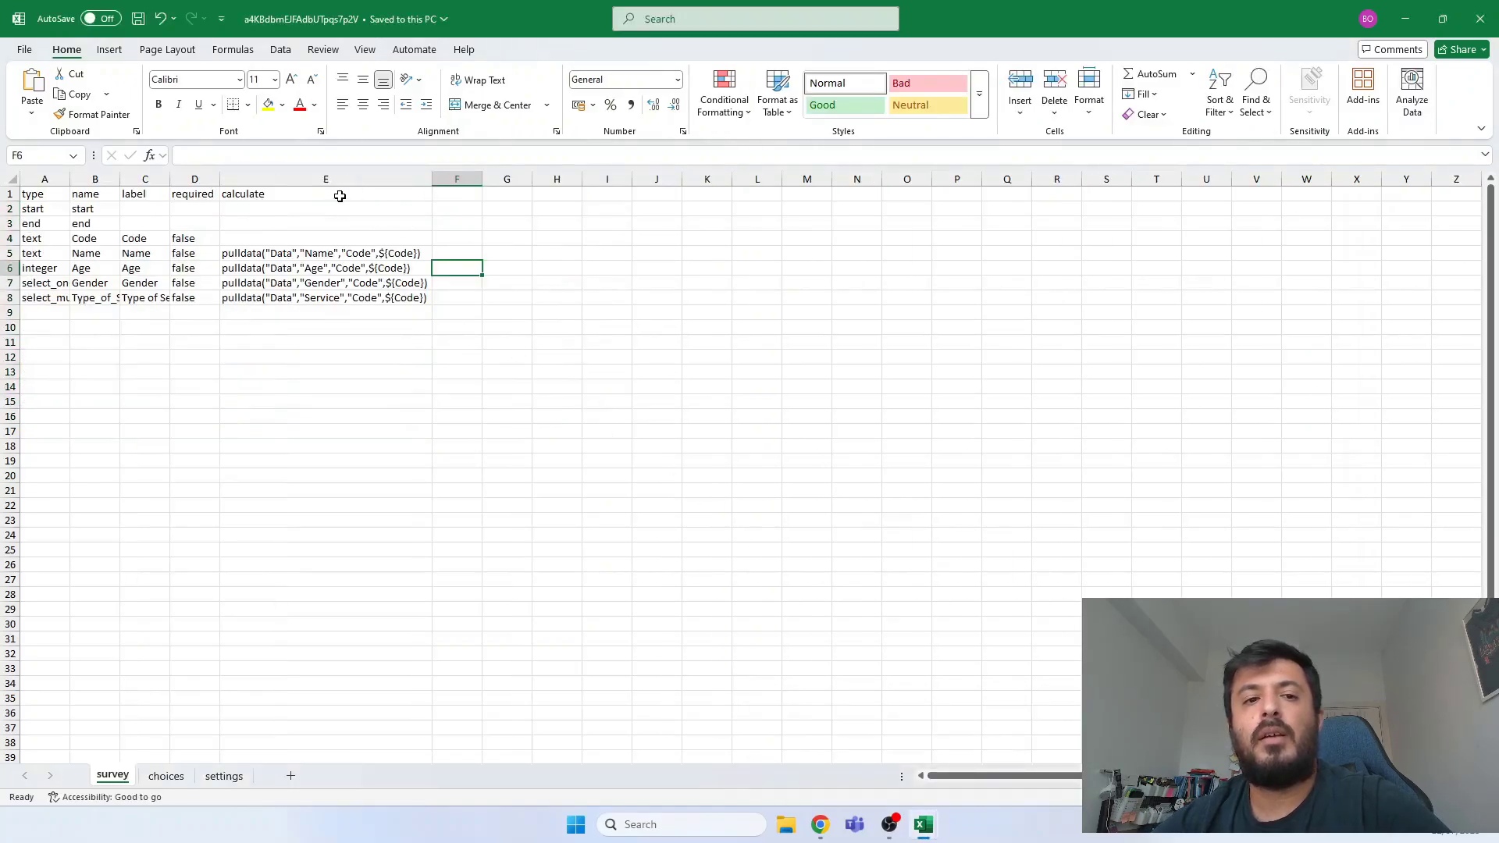
{"action": "left_click_drag", "start_coordinate": [339, 196], "coordinate": [57, 294]}
{"action": "left_click", "coordinate": [297, 270]}
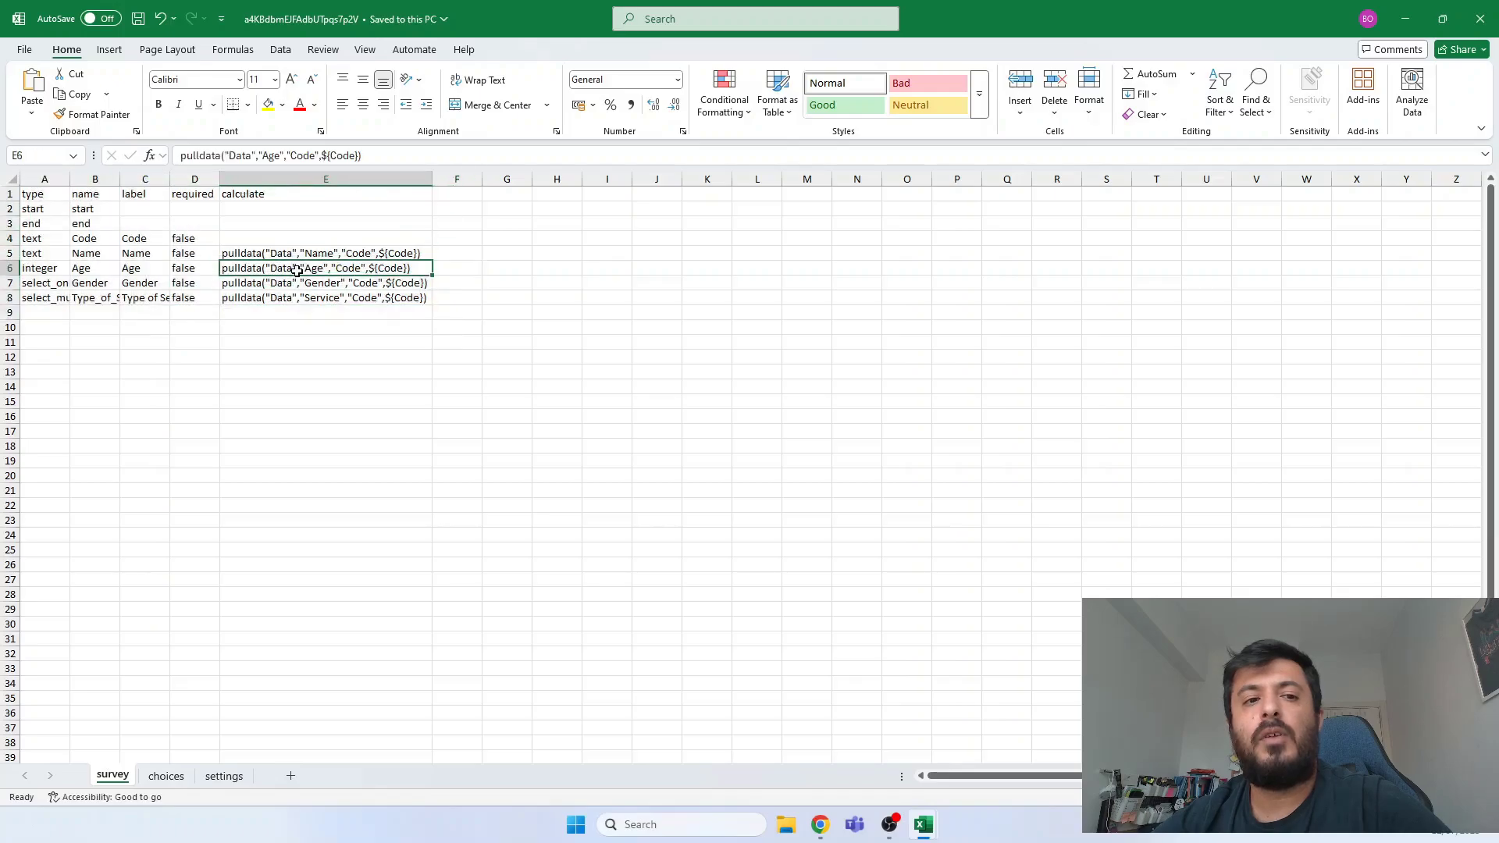
{"action": "left_click", "coordinate": [459, 196]}
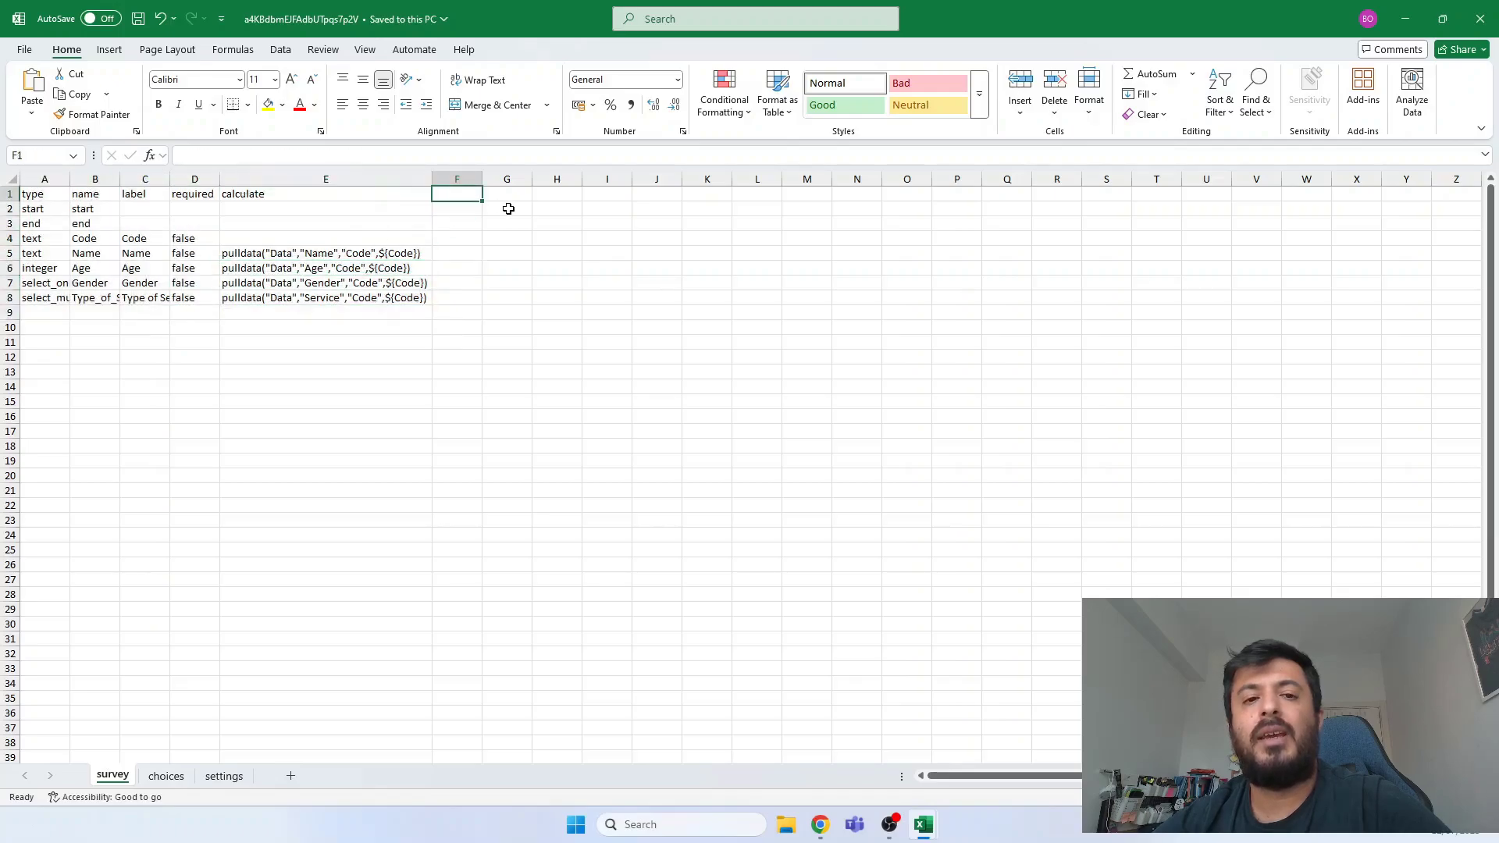
{"action": "type", "text": "read"}
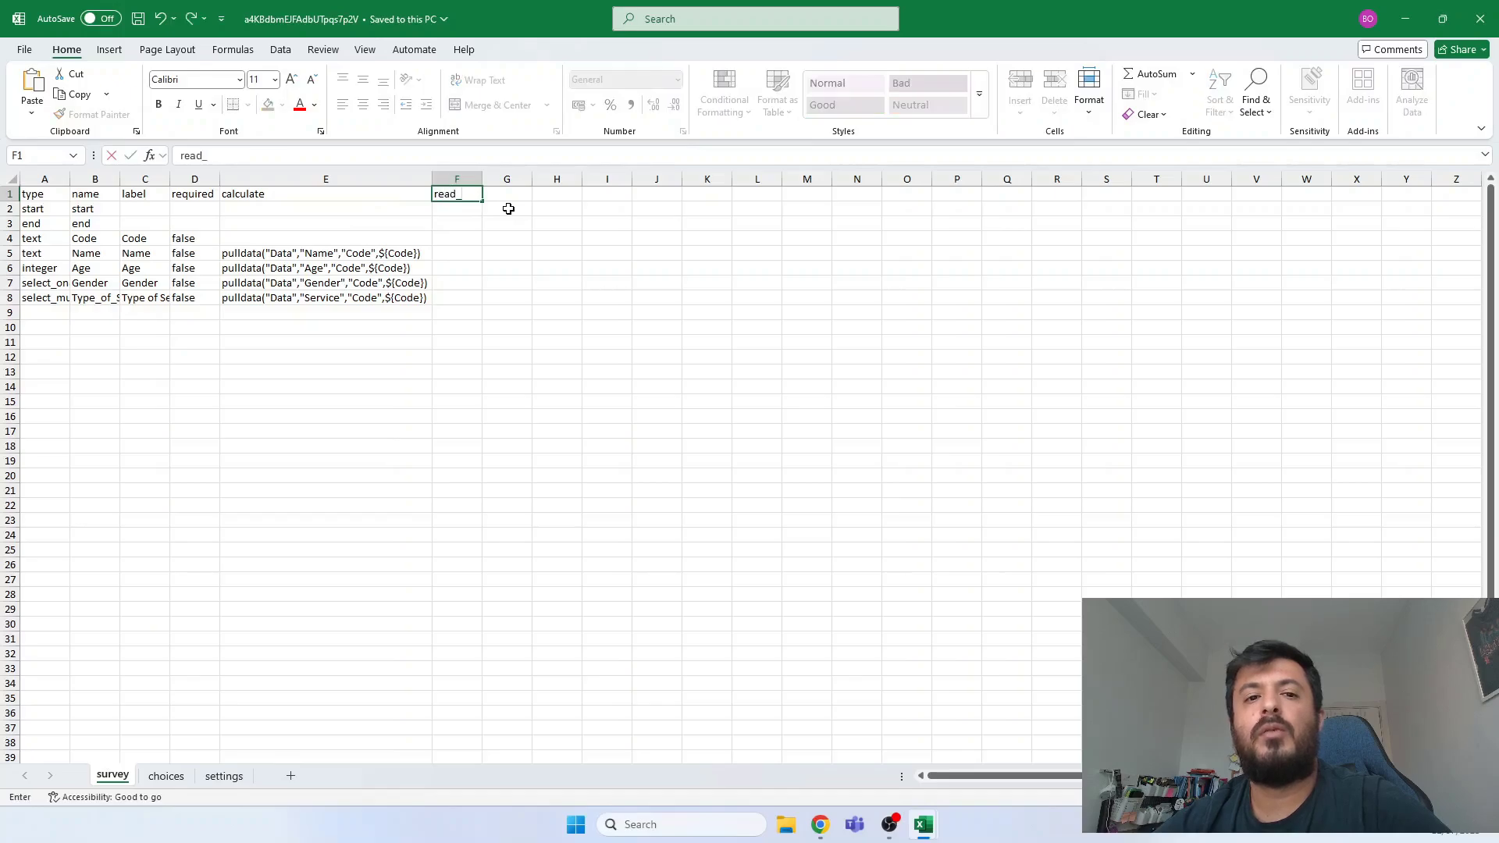
{"action": "type", "text": "_only"}
{"action": "key", "text": "Return"}
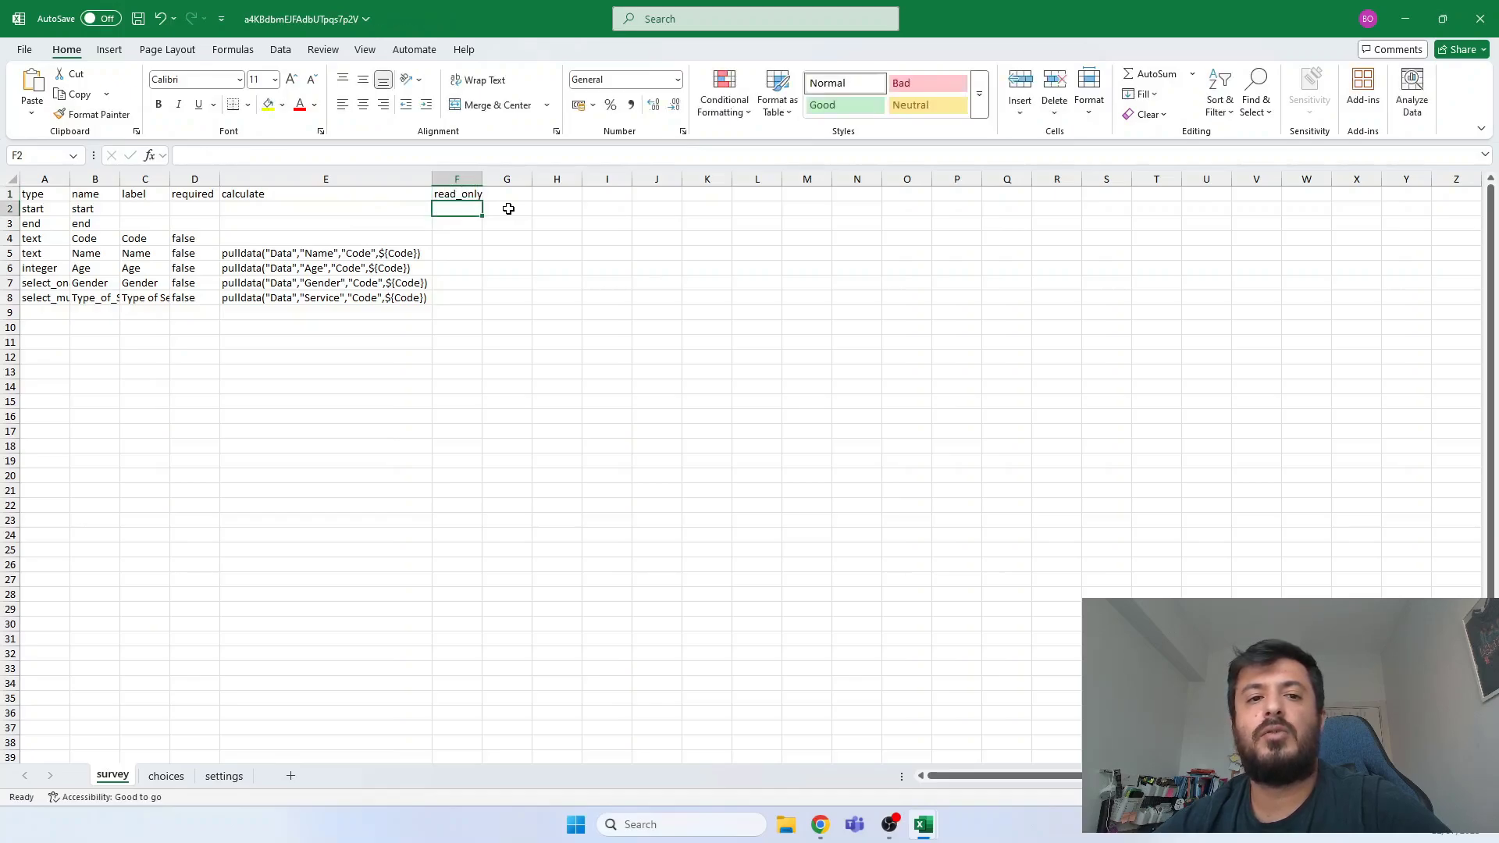
- Set the read_only value of the Name question in F5 to True
{"action": "key", "text": "Down"}
{"action": "key", "text": "Down"}
{"action": "key", "text": "Down"}
{"action": "type", "text": "T"}
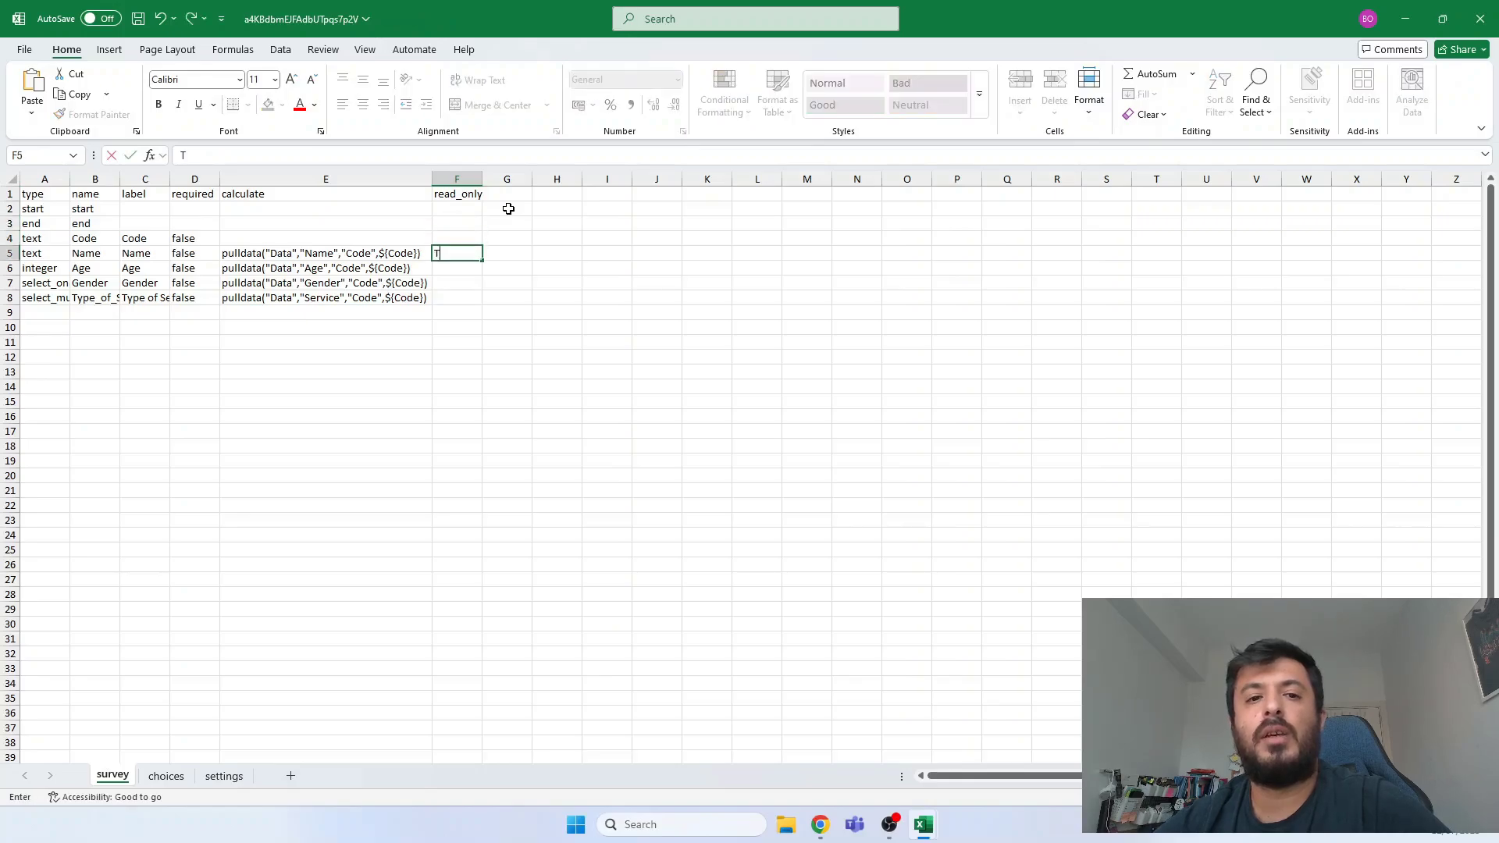
{"action": "type", "text": "rue"}
{"action": "key", "text": "Return"}
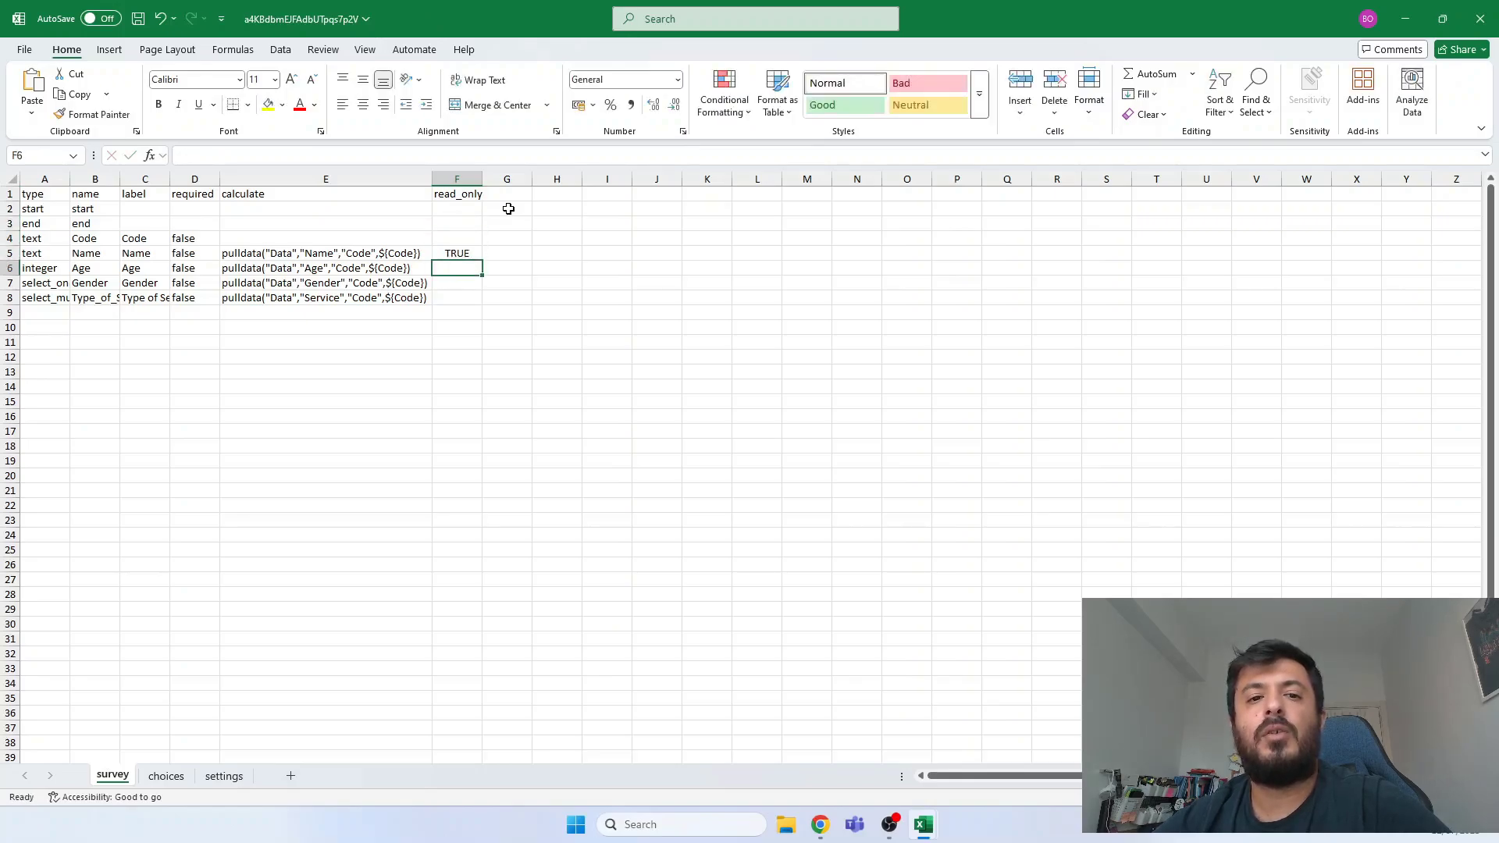
- Copy the read_only value from F5 to the Age, Gender and Type of Service rows in F6:F8 and save the workbook
{"action": "key", "text": "Up"}
{"action": "key", "text": "ctrl+c"}
{"action": "key", "text": "Down"}
{"action": "key", "text": "shift+Down"}
{"action": "key", "text": "shift+Down"}
{"action": "key", "text": "ctrl+v"}
{"action": "left_click", "coordinate": [539, 225]}
{"action": "key", "text": "ctrl+s"}
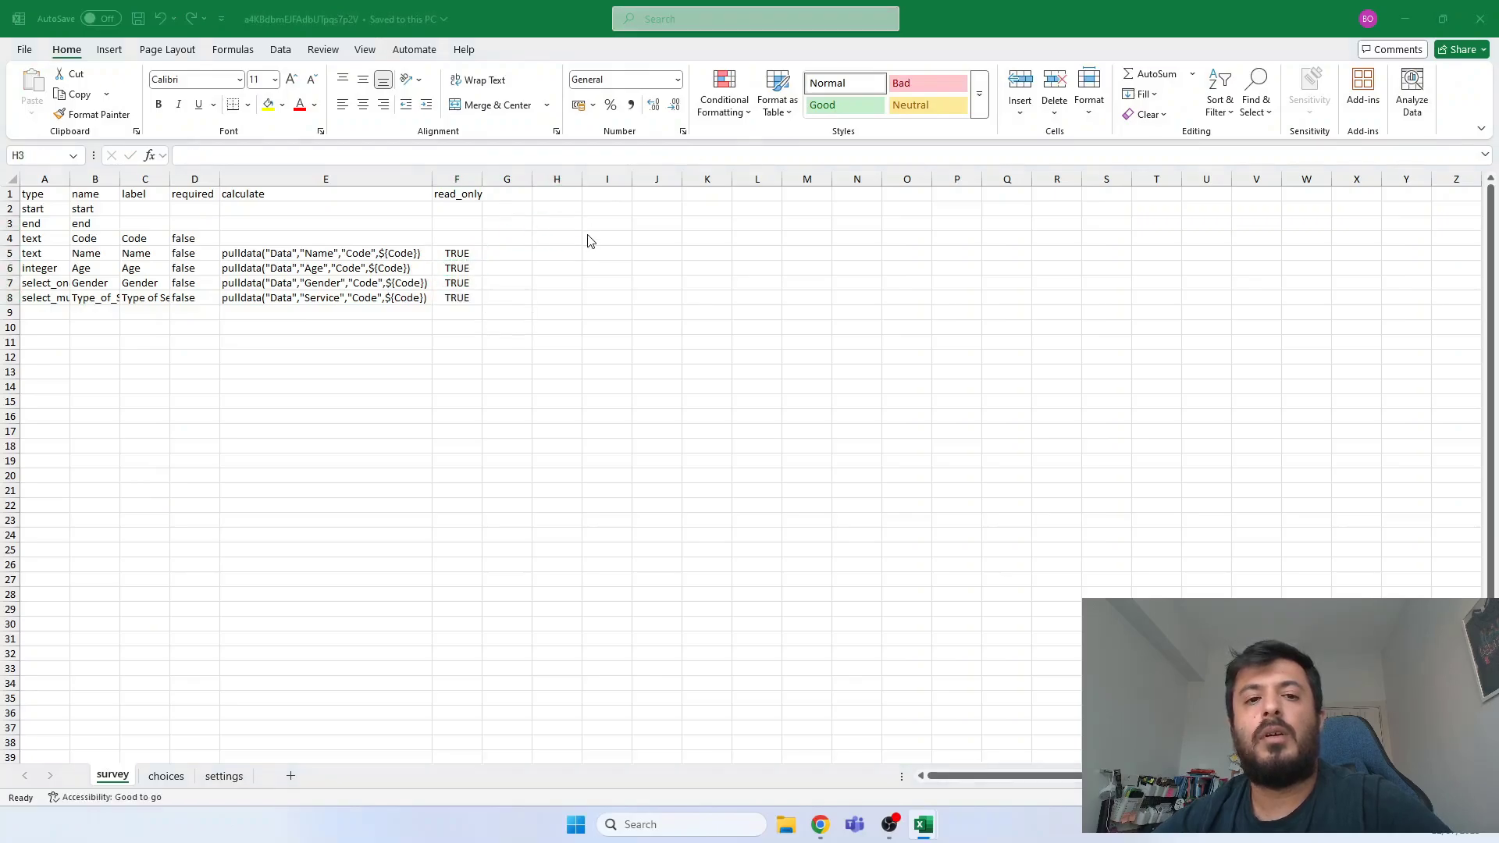
- Return to the KoboToolbox project, upload the XLSForm containing the read_only column as the replacement form, and redeploy the project
{"action": "key", "text": "alt+Tab"}
{"action": "left_click", "coordinate": [381, 35]}
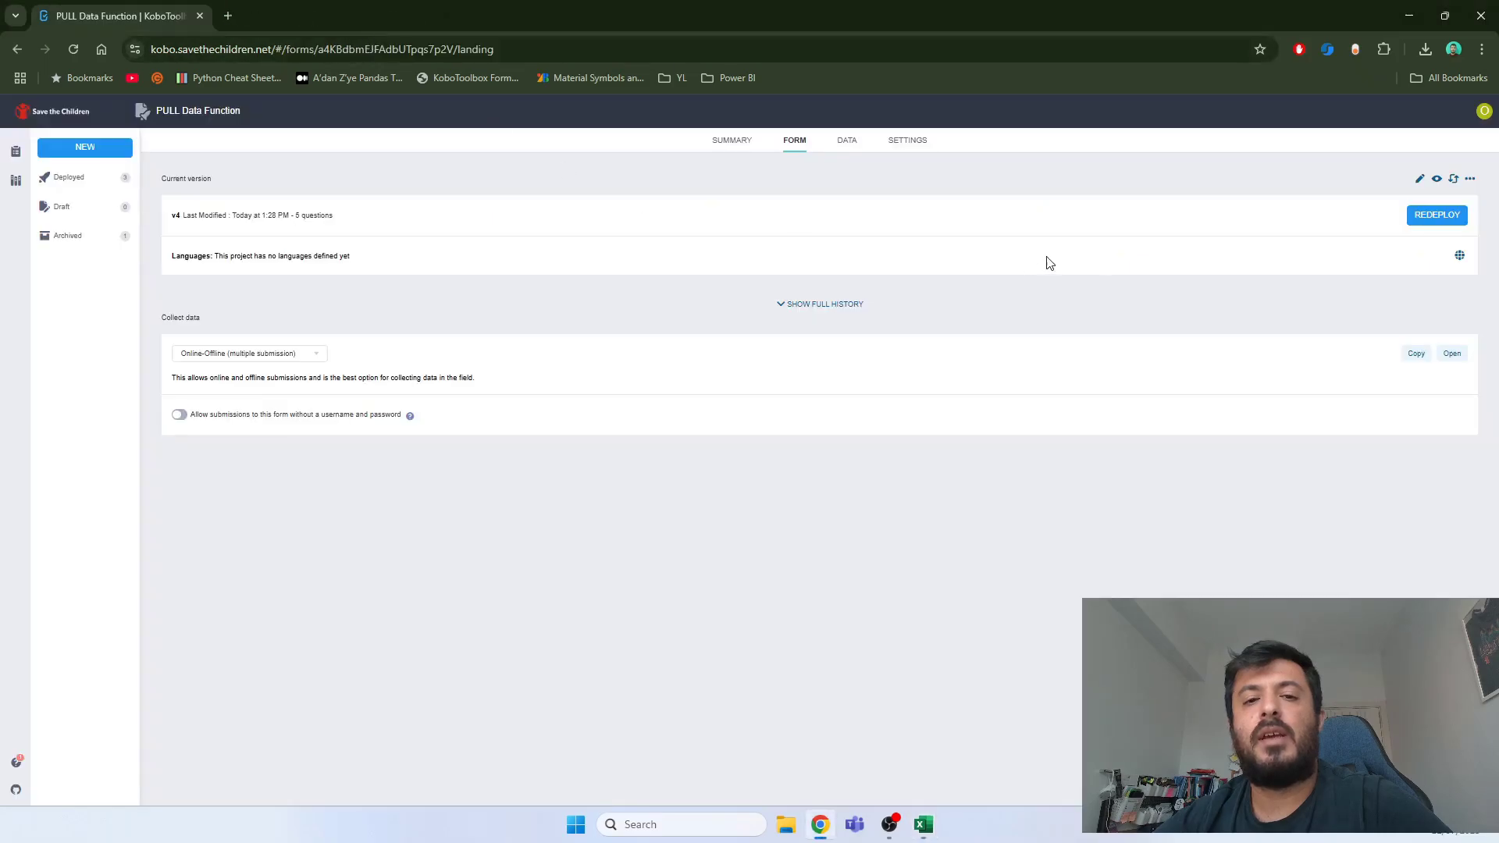
{"action": "left_click", "coordinate": [1453, 178]}
{"action": "left_click", "coordinate": [686, 430]}
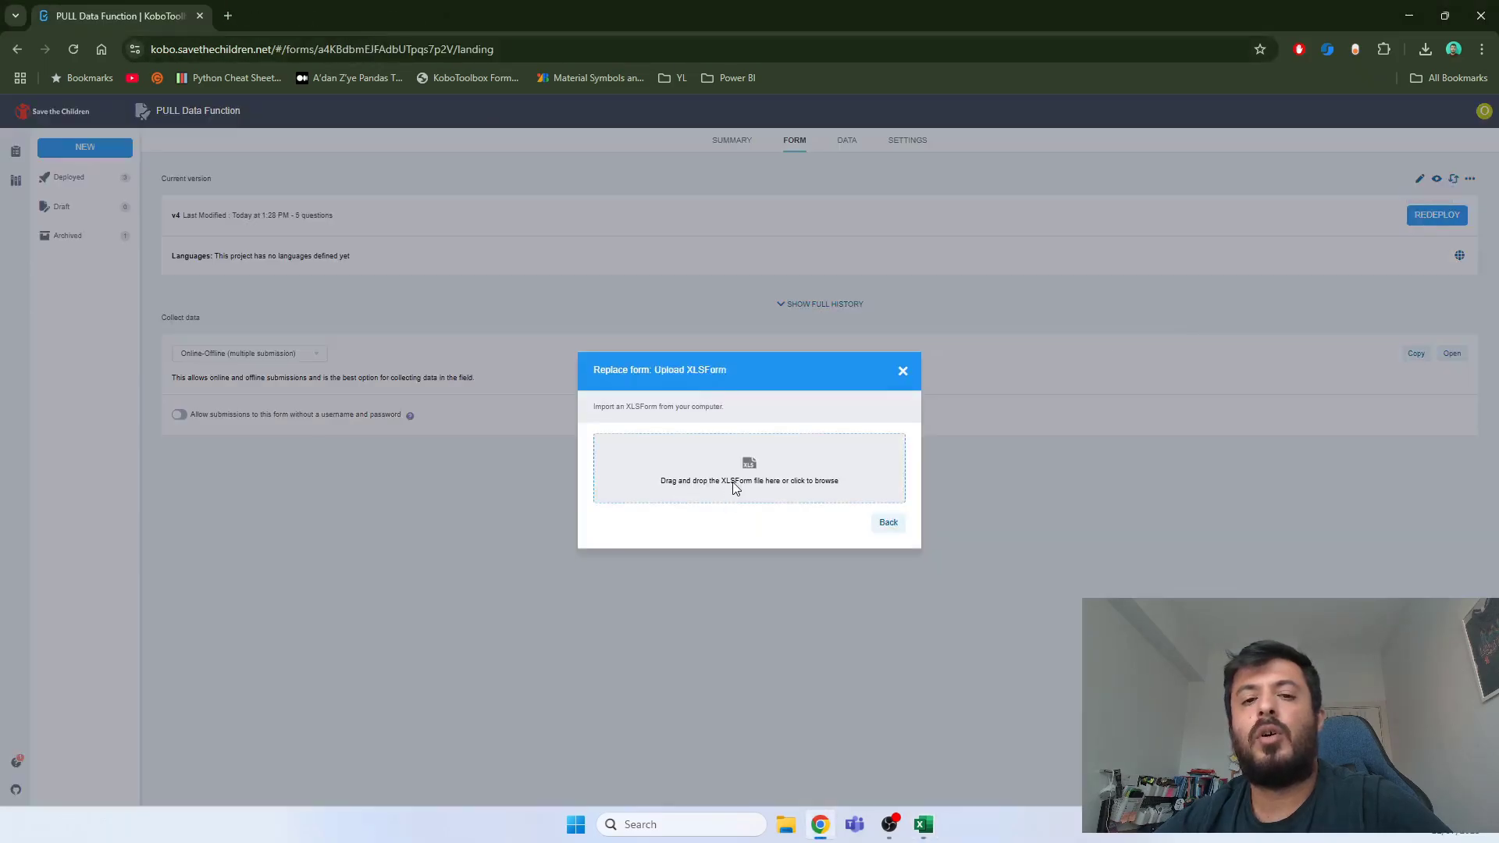
{"action": "left_click", "coordinate": [735, 484]}
{"action": "double_click", "coordinate": [226, 149]}
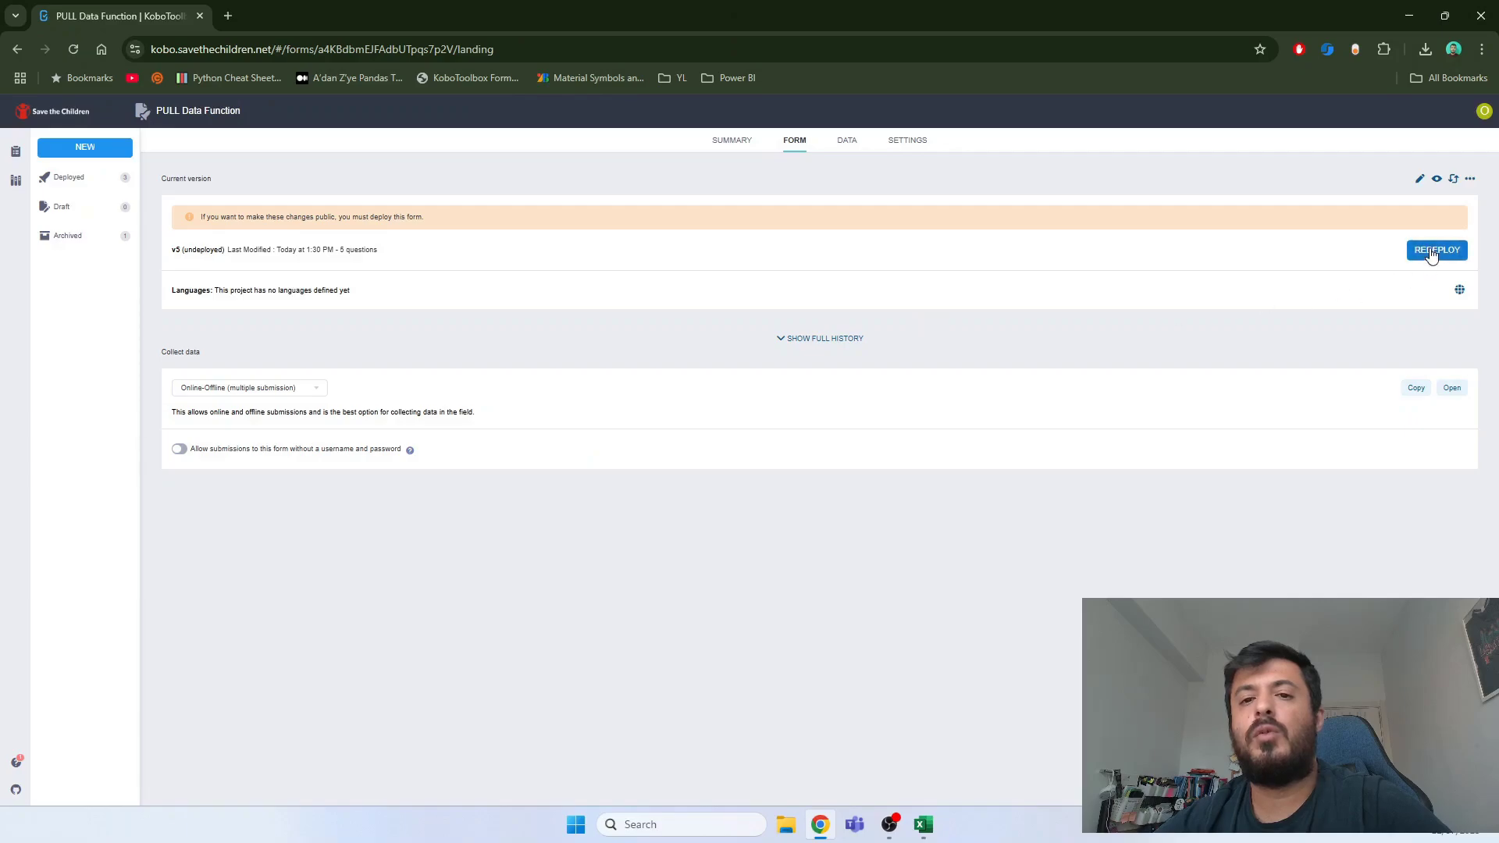
{"action": "left_click", "coordinate": [1432, 251]}
{"action": "left_click", "coordinate": [772, 275]}
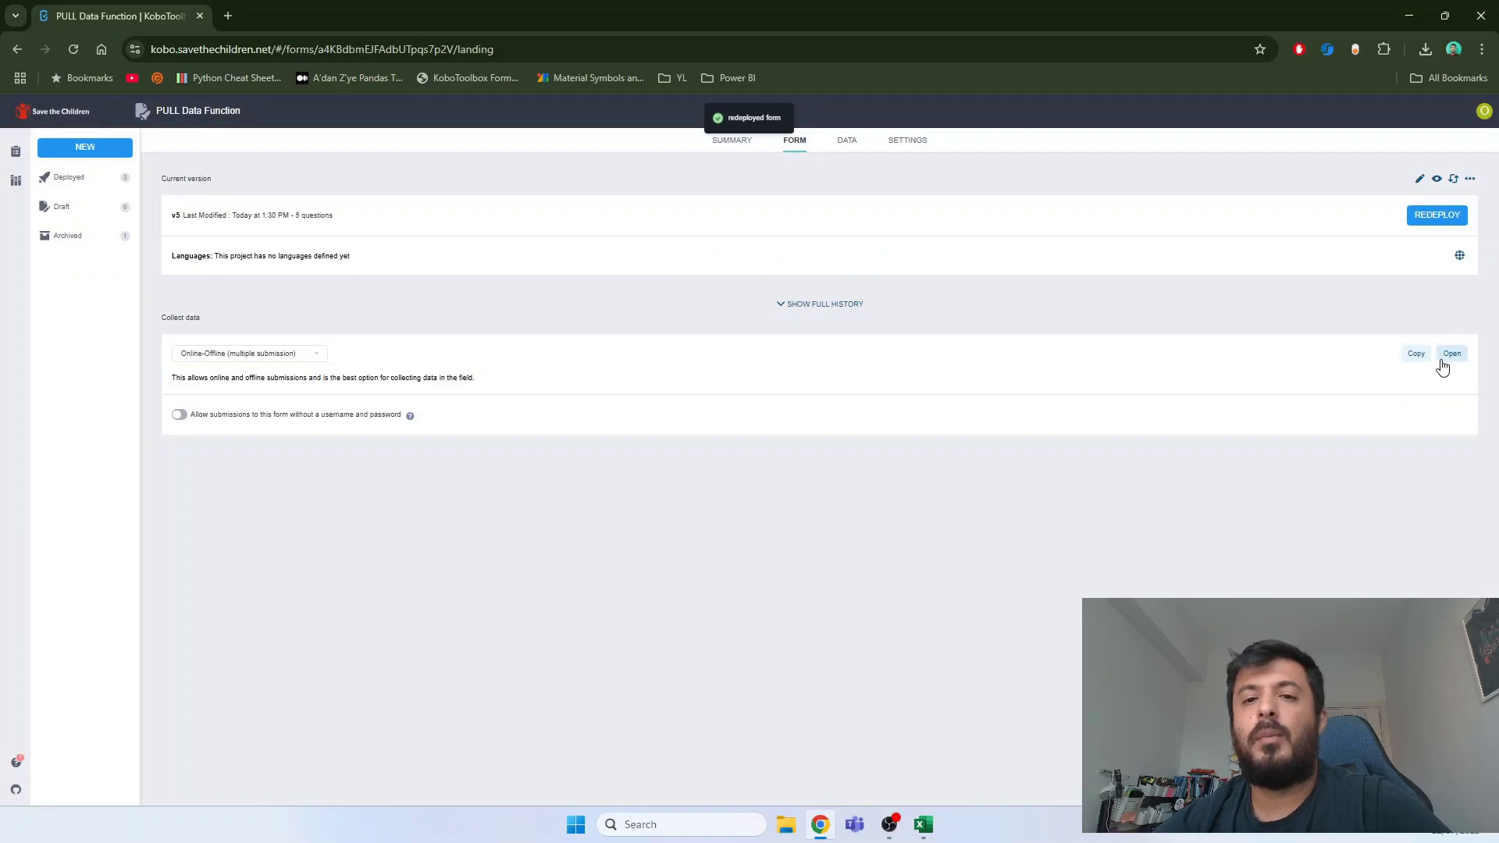
- Open the redeployed web form, discarding the unsaved record, and fill its Code question with the code copied from A2 of the Data workbook
{"action": "left_click", "coordinate": [1452, 354]}
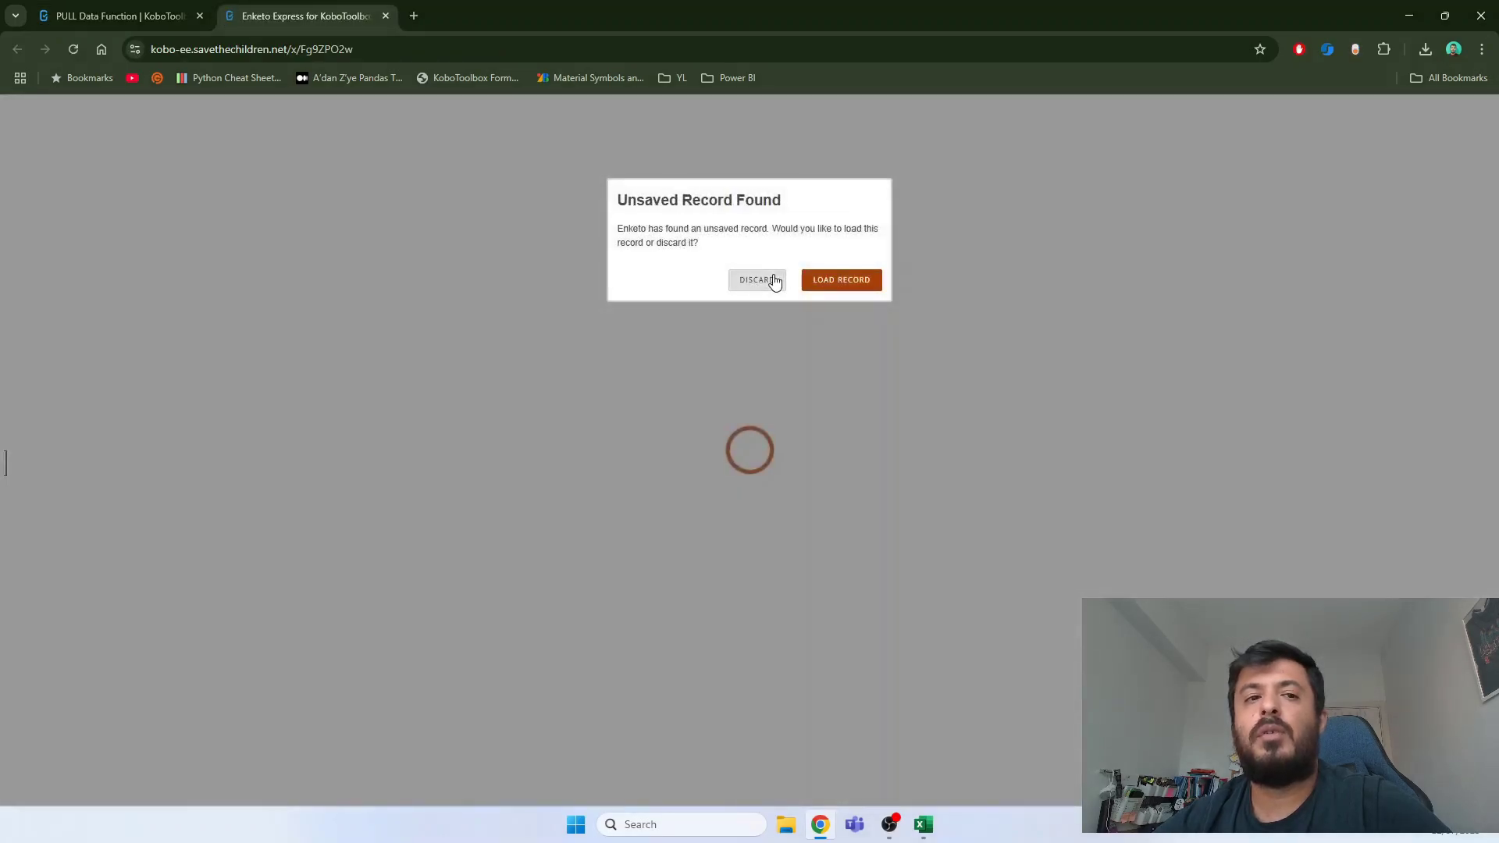
{"action": "left_click", "coordinate": [771, 280]}
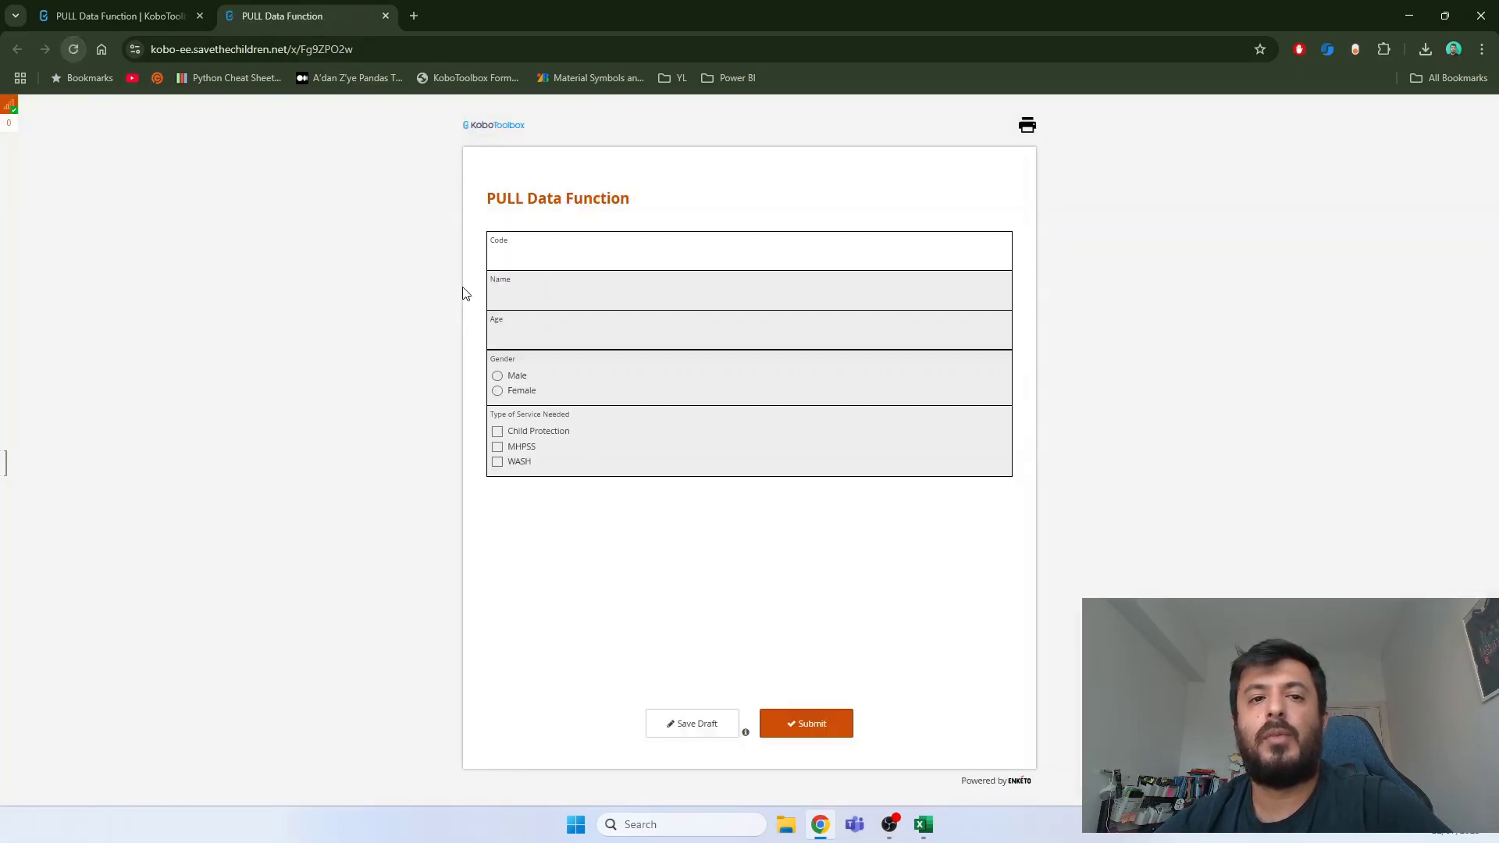
{"action": "key", "text": "alt+Tab"}
{"action": "left_click", "coordinate": [53, 211]}
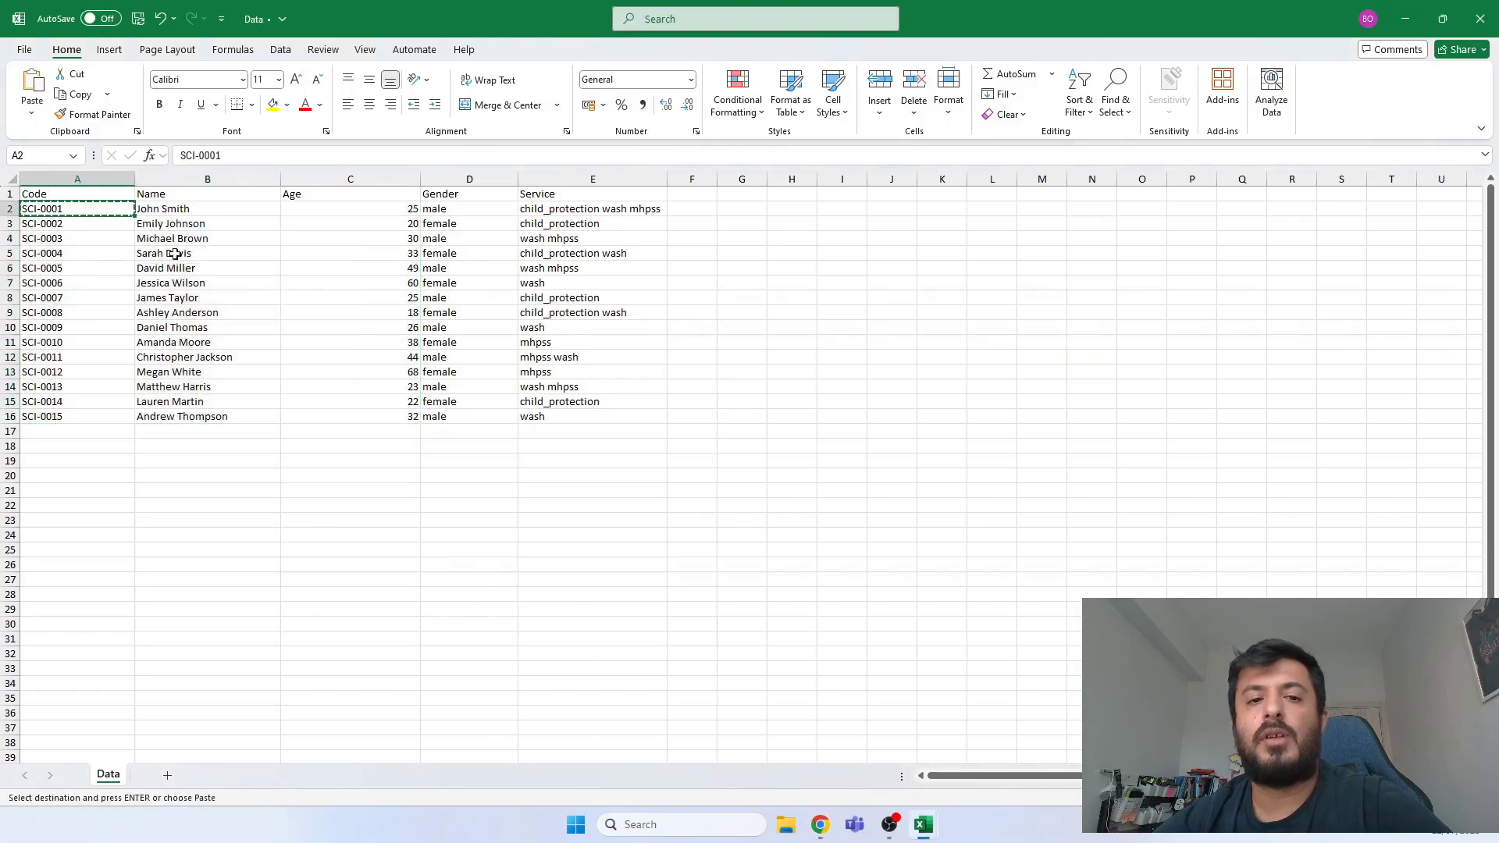
{"action": "key", "text": "alt+Tab"}
{"action": "key", "text": "ctrl+v"}
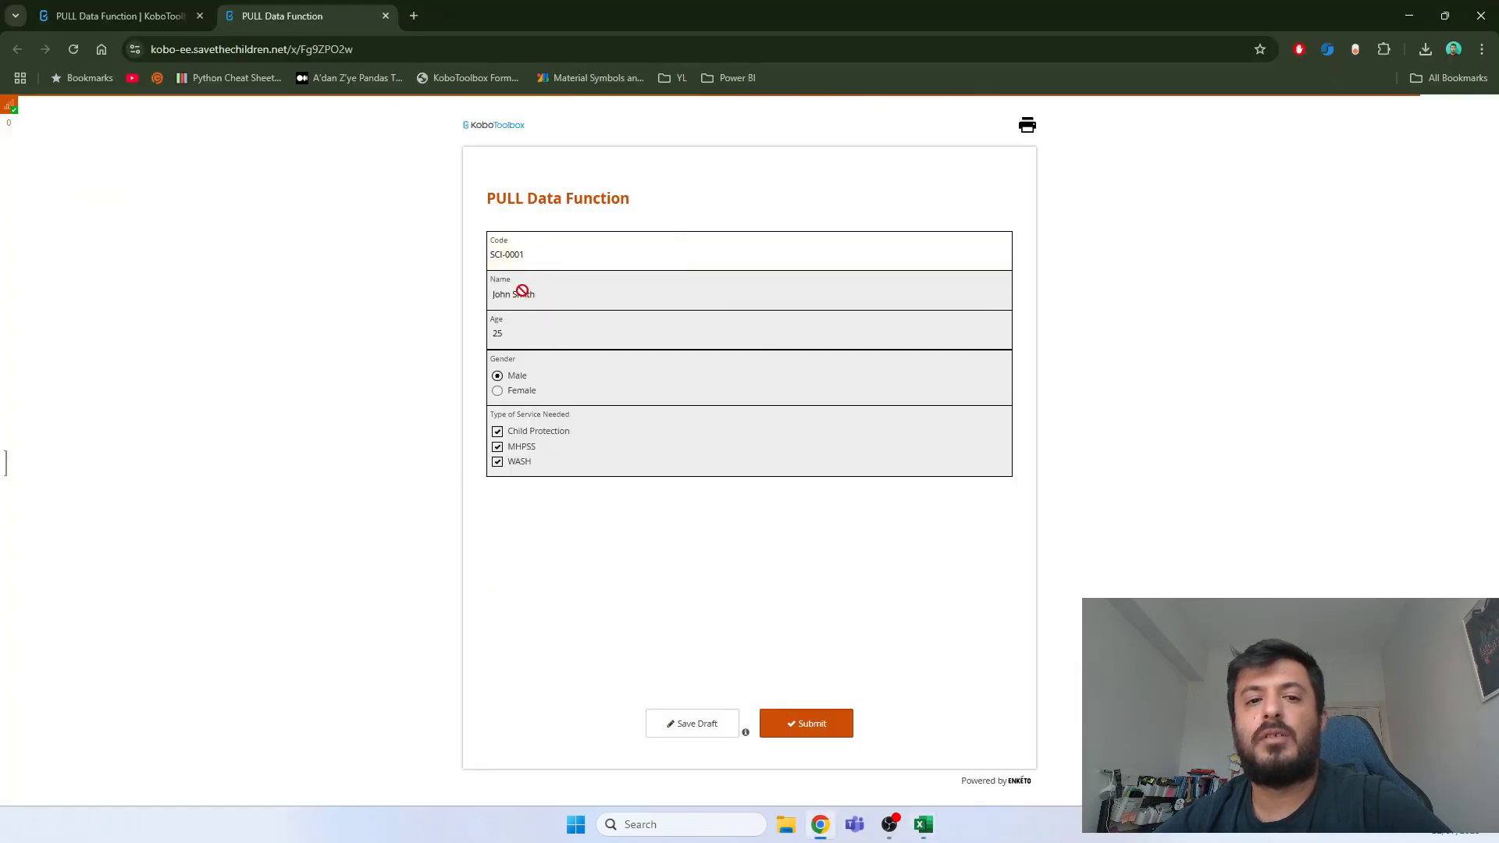